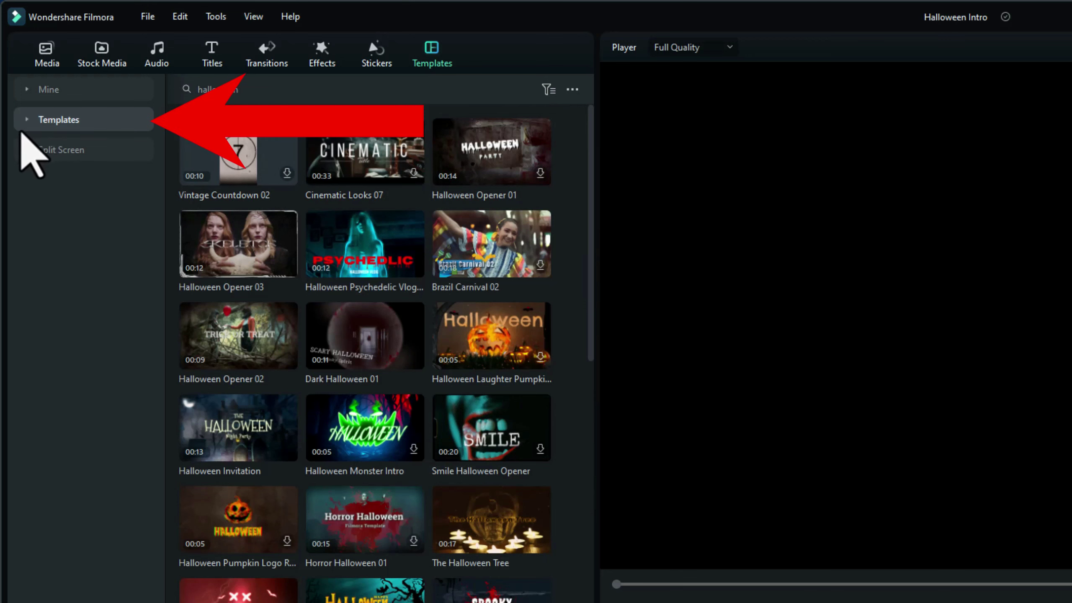
Browse the Horror category of the templates library.
click(31, 123)
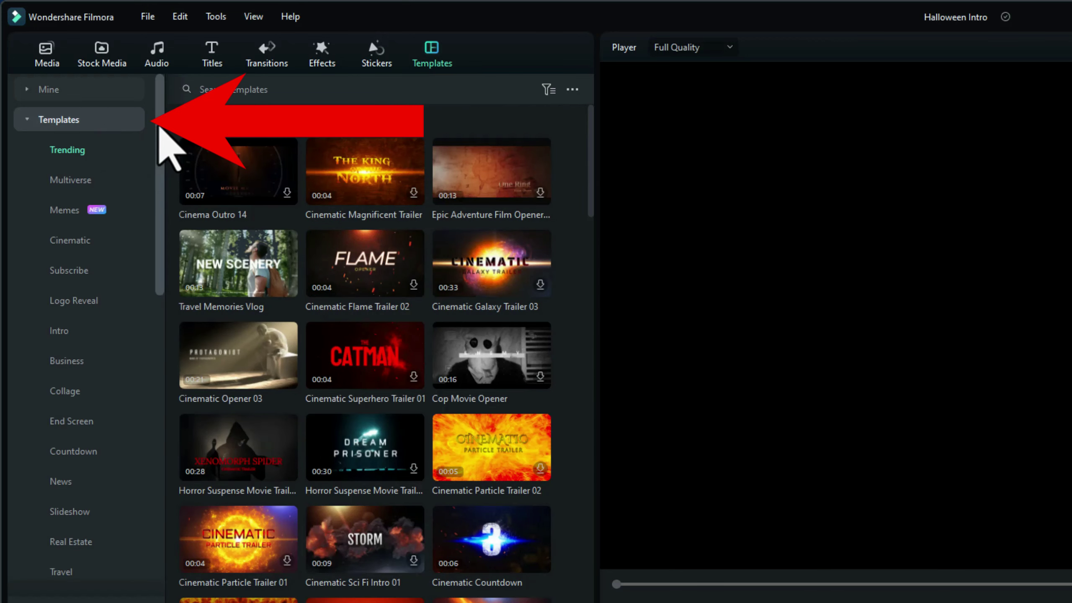
drag(159, 126, 175, 438)
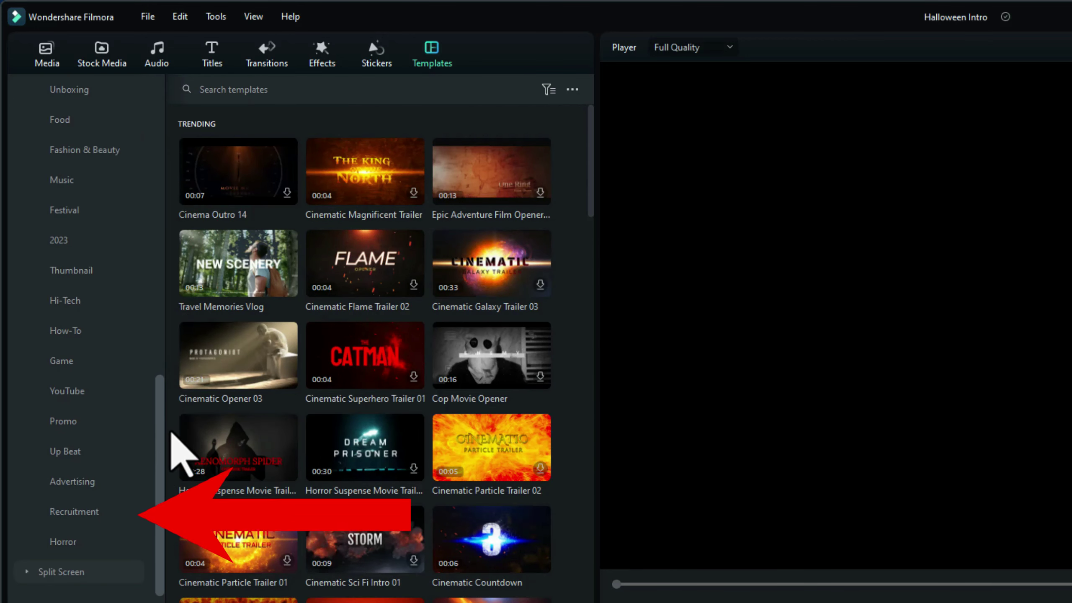
click(61, 543)
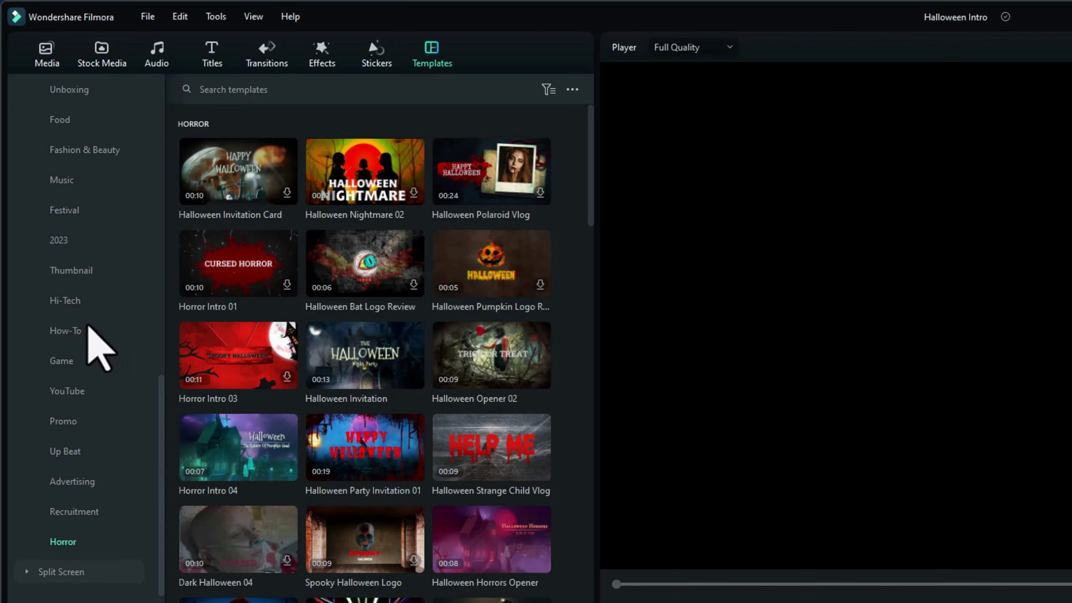
Add the Halloween Psychedelic Vlog template from the favorite templates to the start of the timeline.
drag(158, 425, 149, 136)
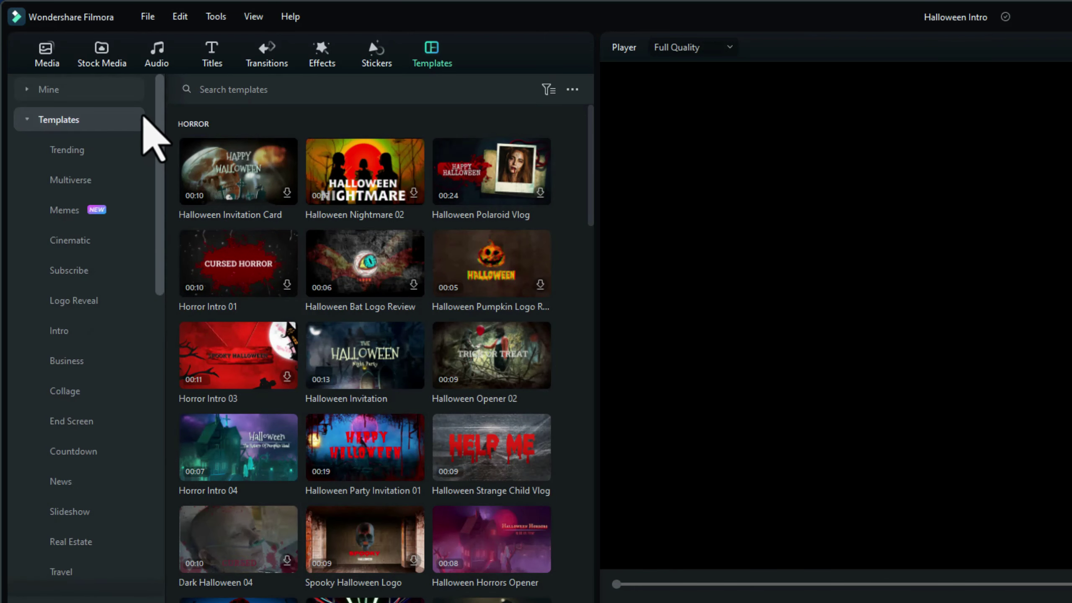
click(24, 123)
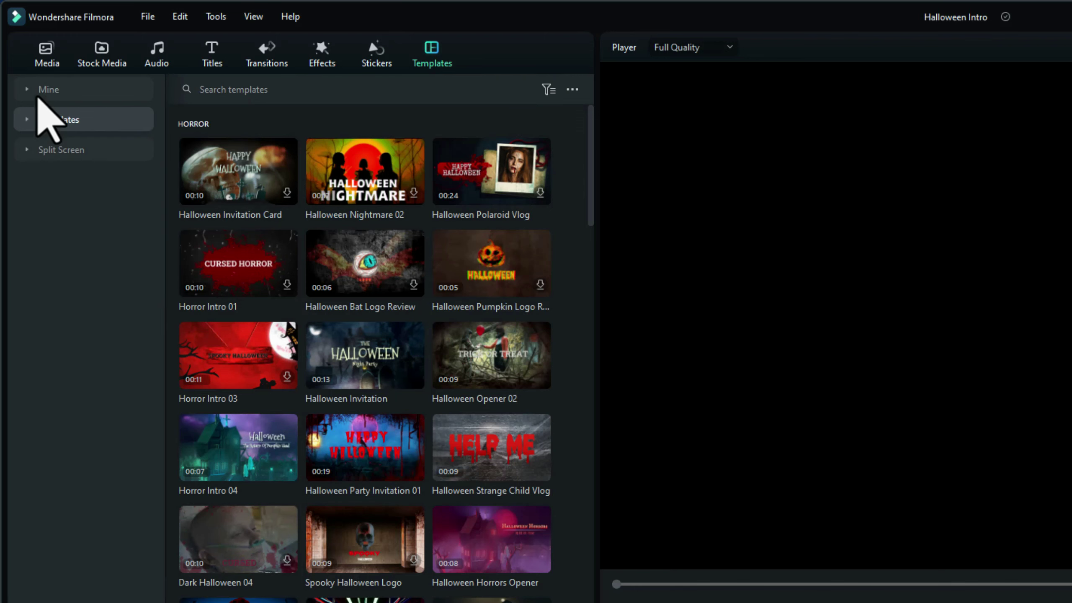
click(38, 91)
drag(259, 239, 72, 513)
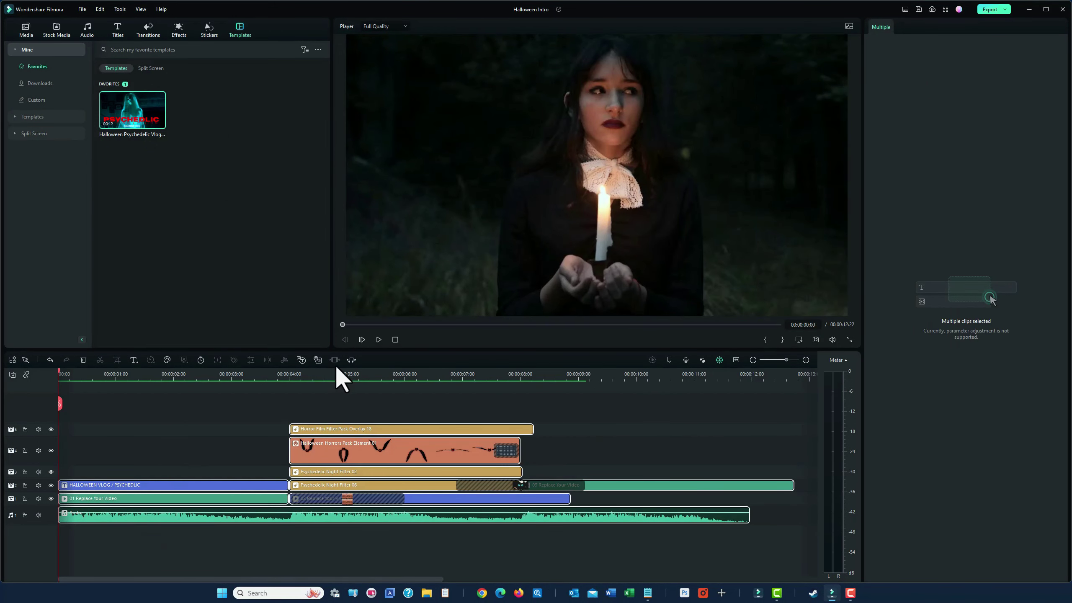
Preview the template on the timeline, then inspect its opening title around the one-second mark.
click(378, 340)
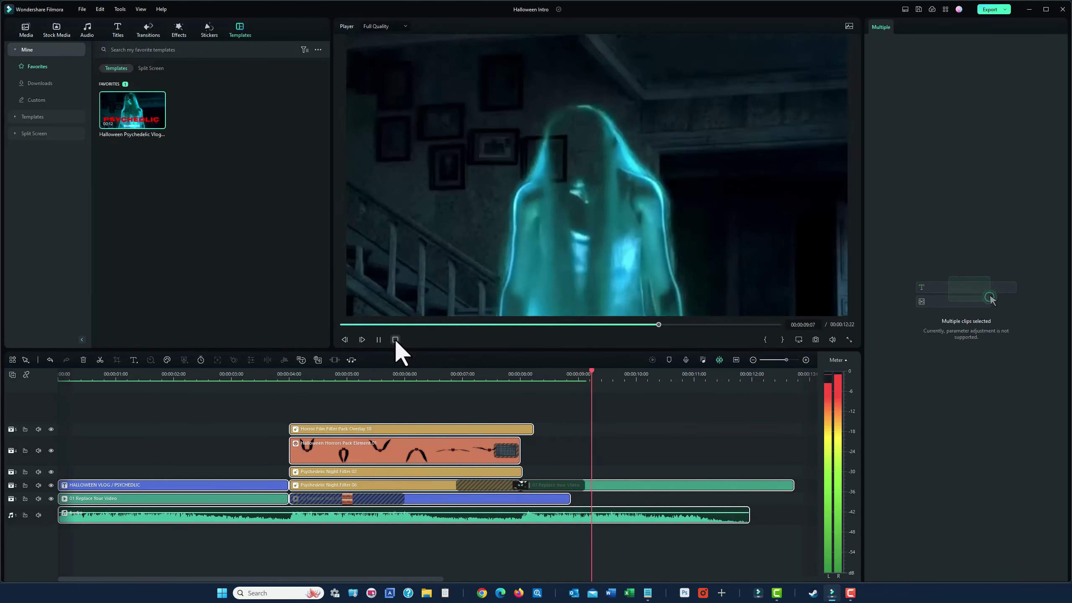
click(394, 339)
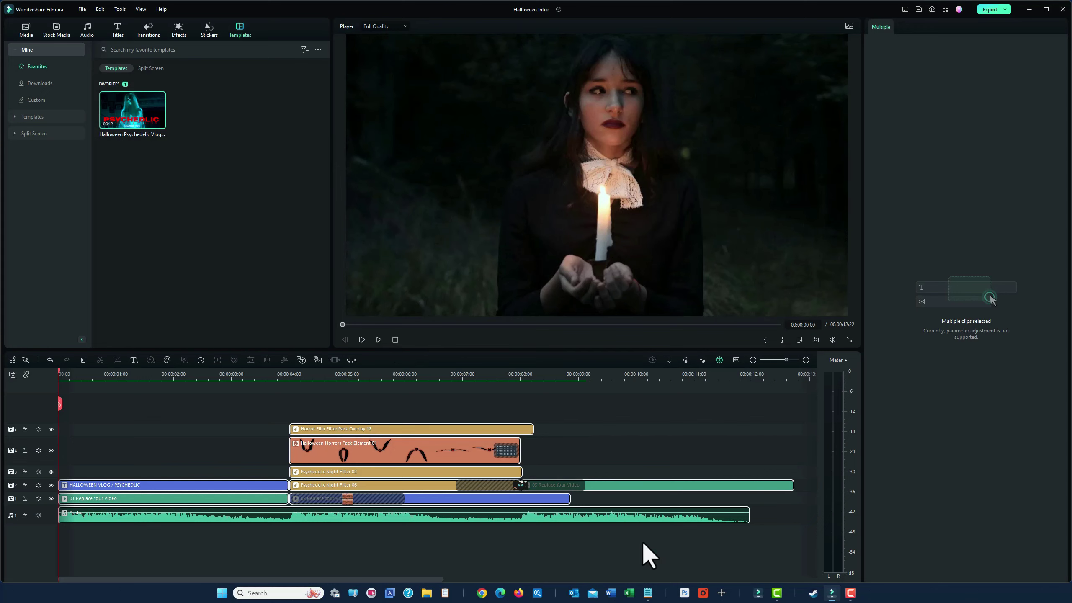
click(99, 375)
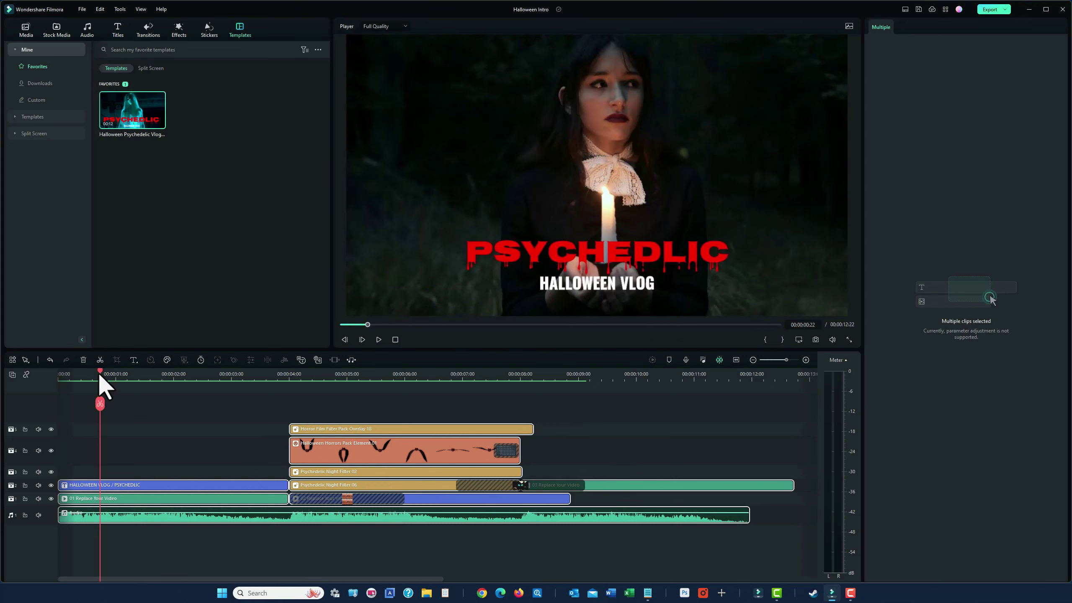
drag(99, 371, 128, 374)
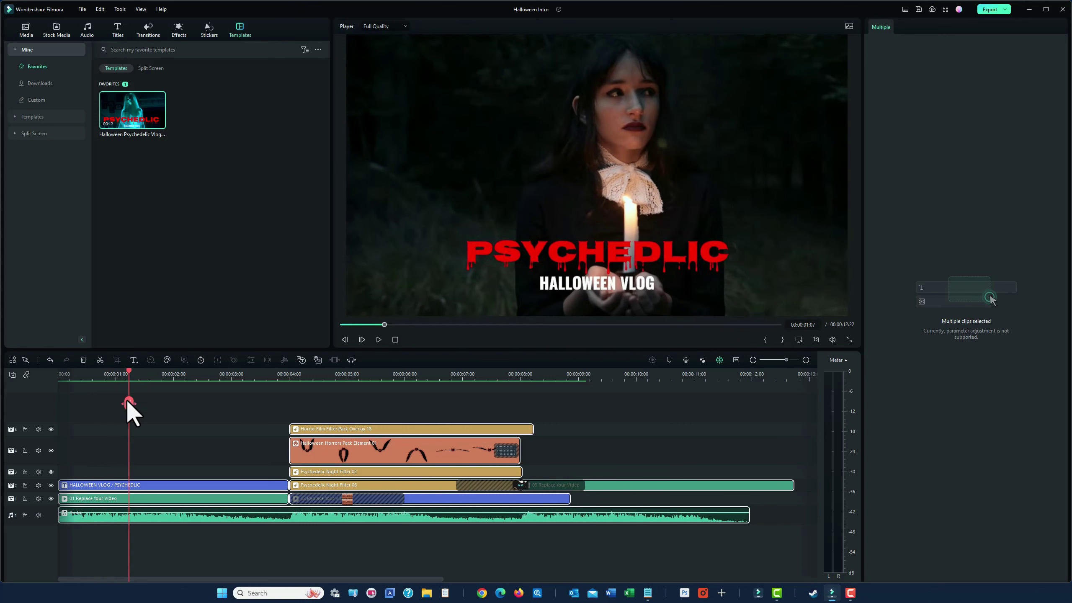
drag(129, 378, 108, 376)
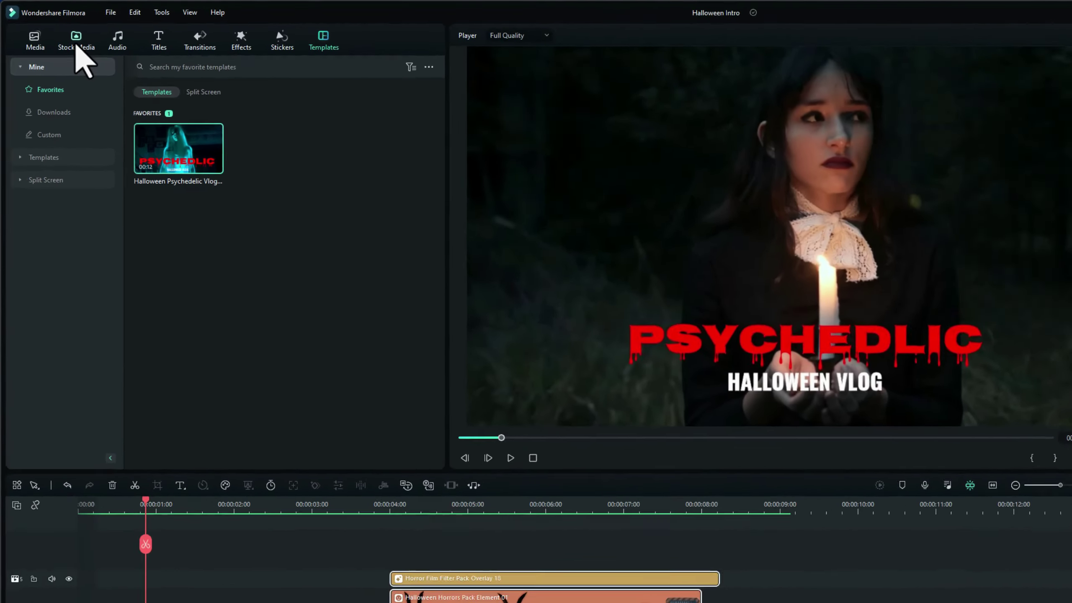
Replace the template's first placeholder video with the favorite stock clip of the witch in the cornfield.
click(57, 33)
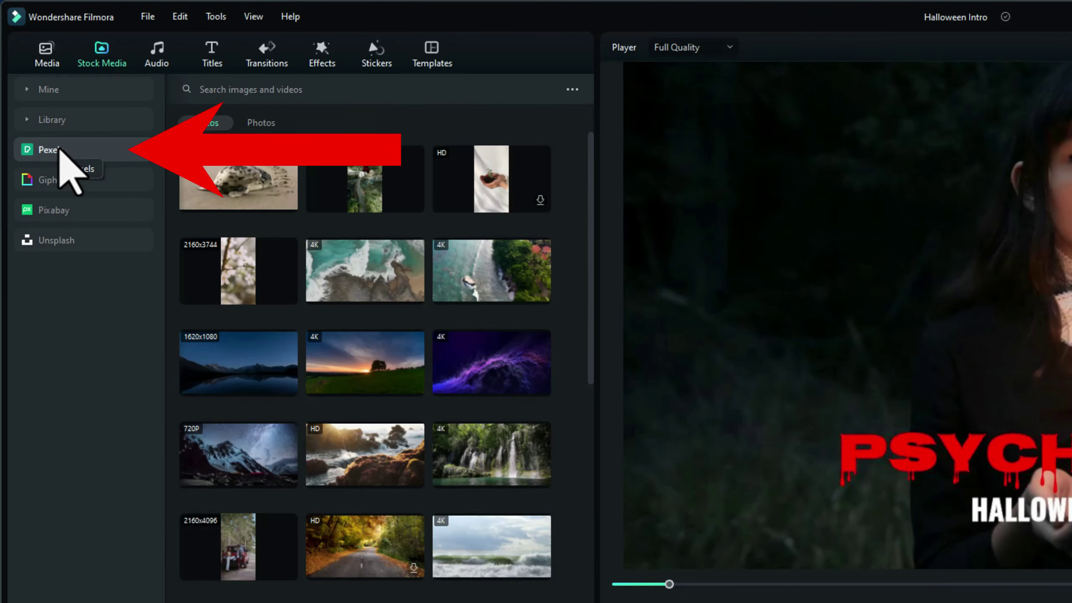
click(55, 93)
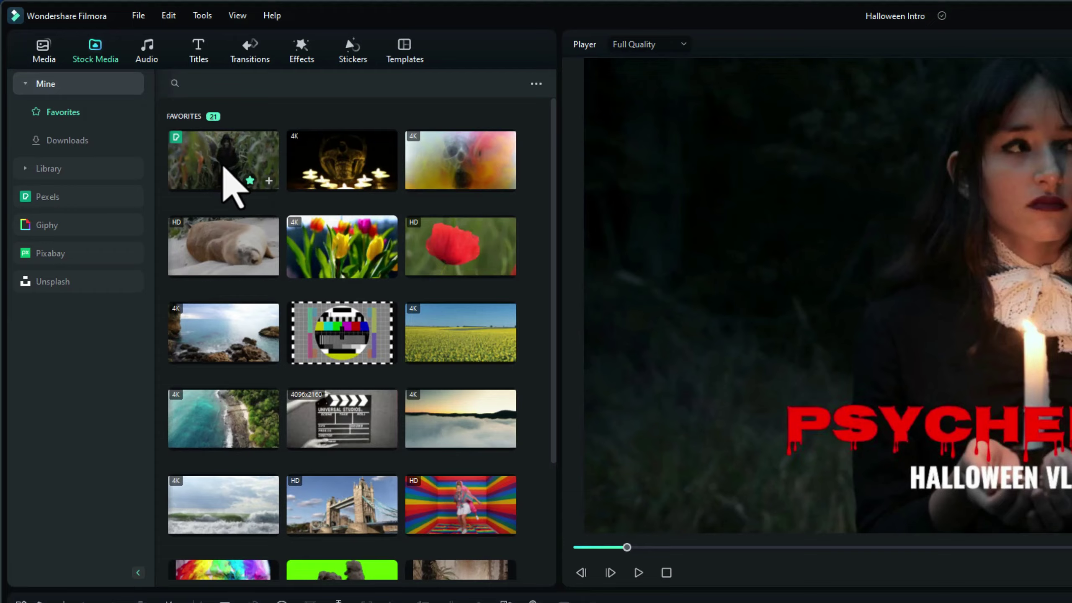
click(263, 197)
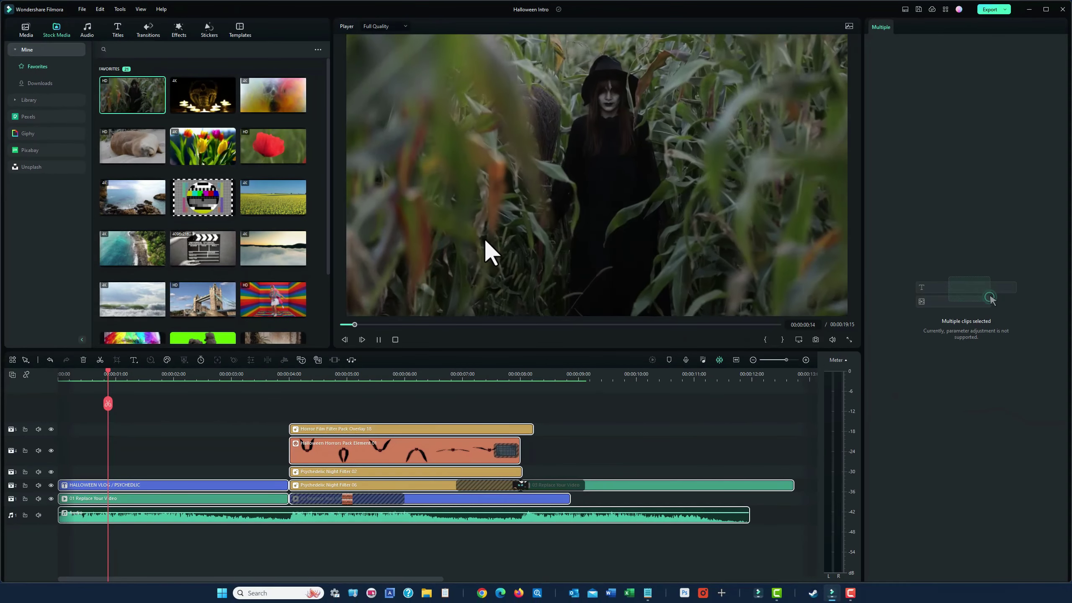
click(115, 374)
drag(114, 371, 112, 374)
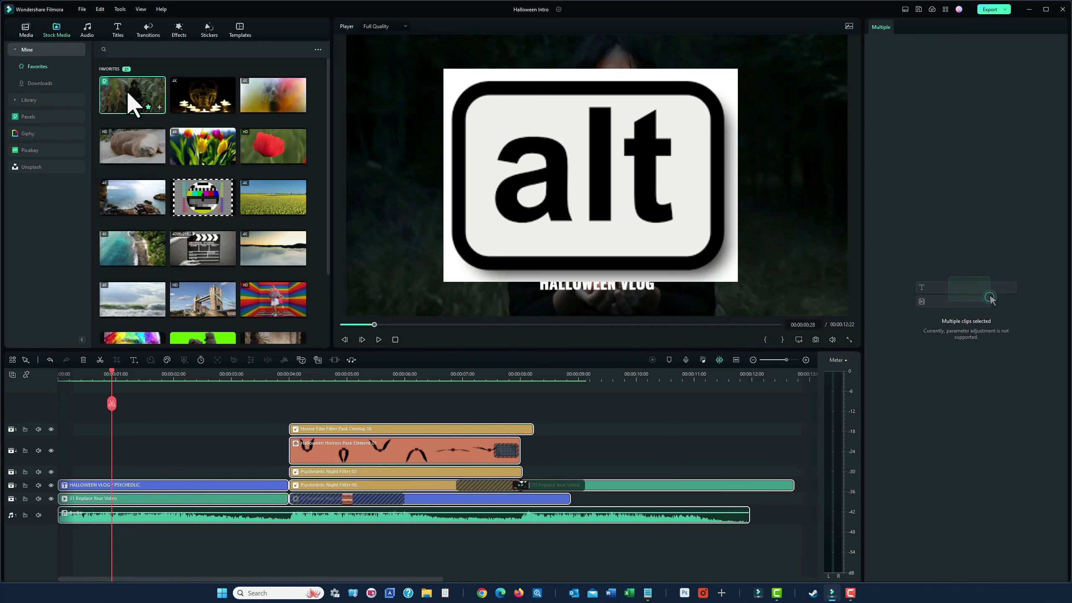
drag(131, 103, 91, 506)
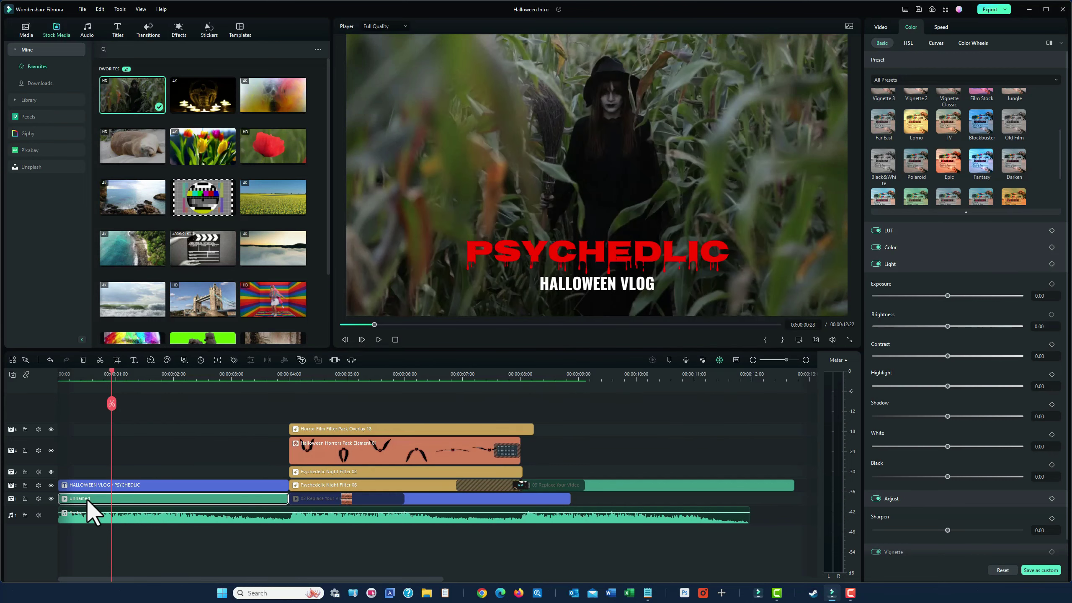
Change the PSYCHEDLIC line of the opening title to HALLOWEEN.
click(93, 488)
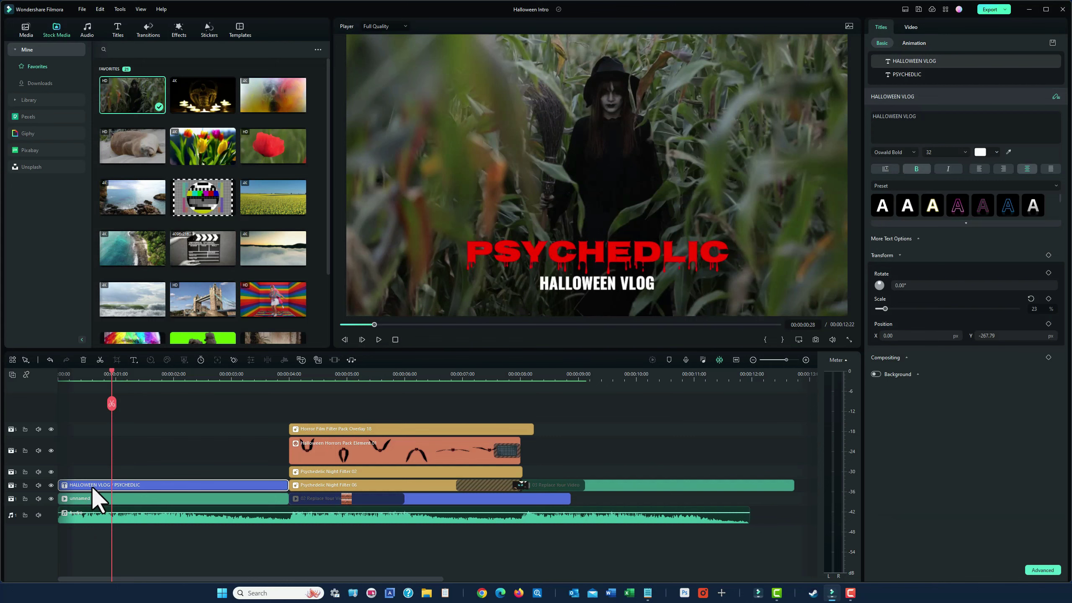
click(605, 259)
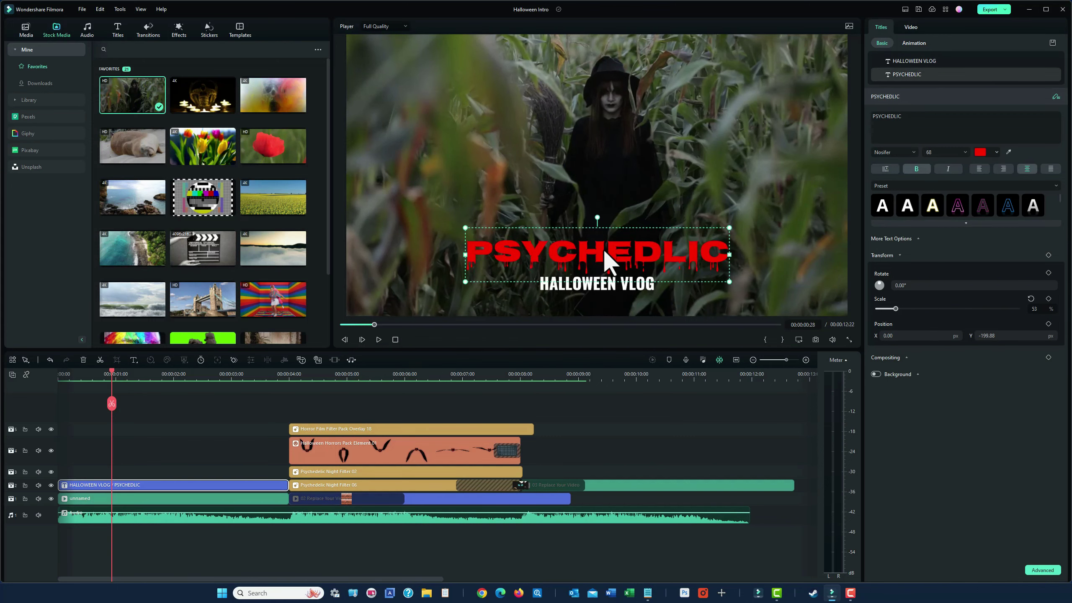
double_click(903, 119)
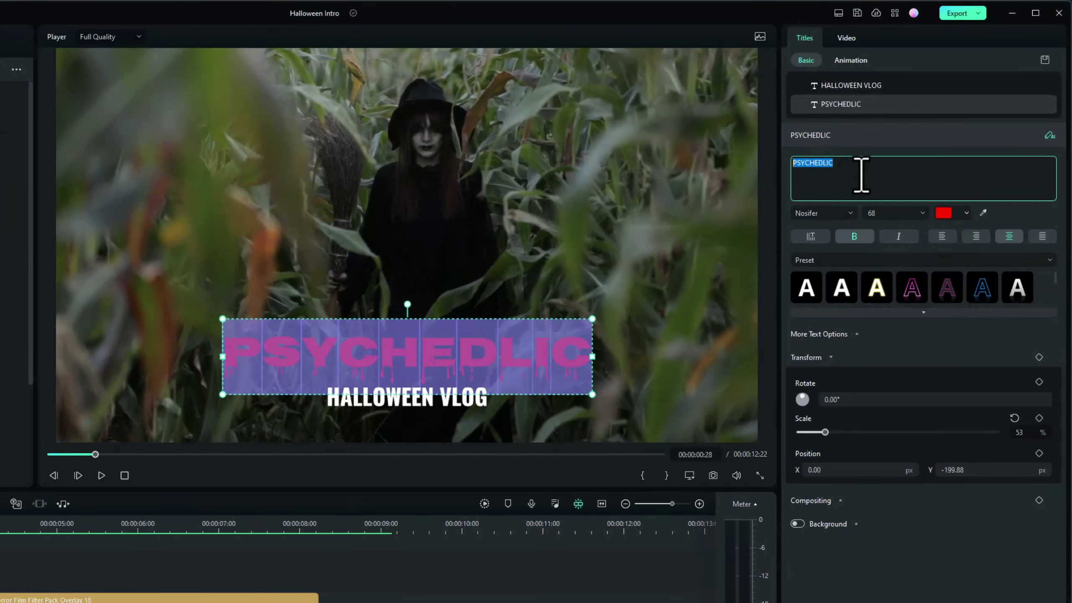
text(HALLOWEEN)
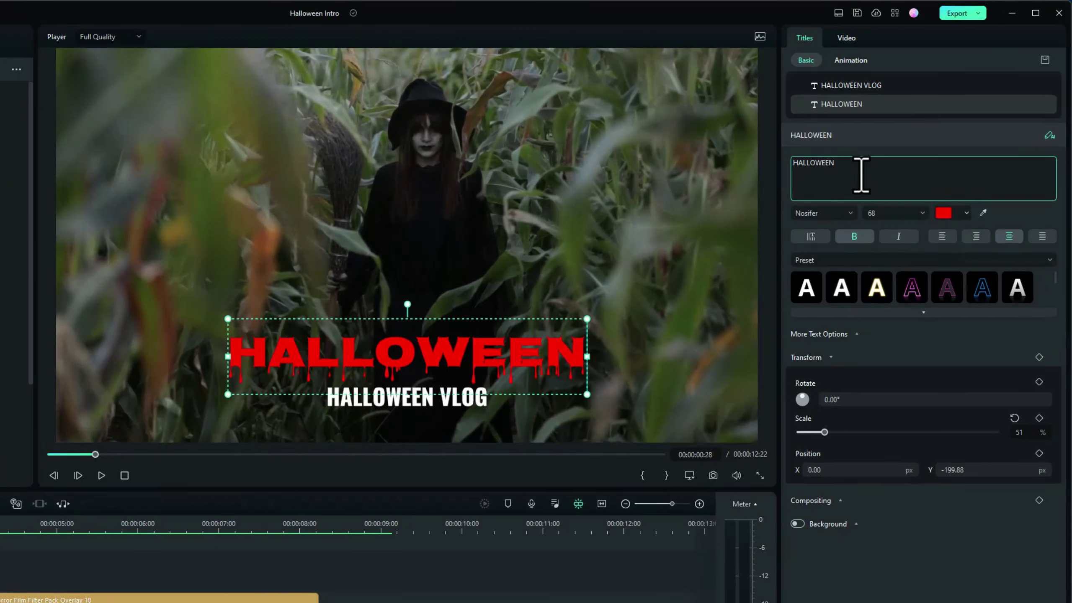
Replace the HALLOWEEN VLOG subtitle text with "The Origins of Halloween".
click(452, 427)
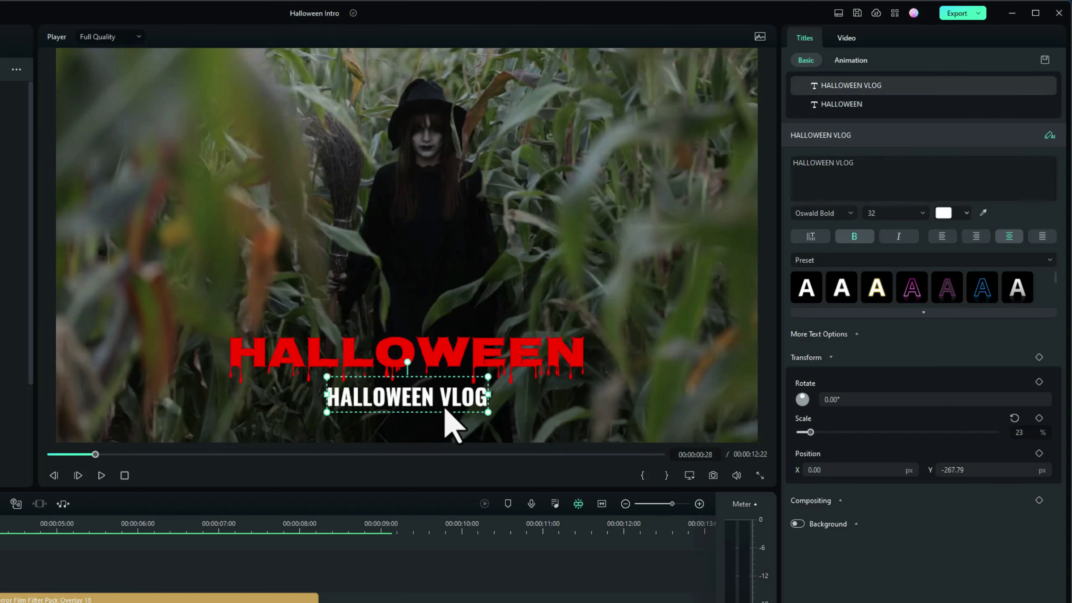
click(924, 165)
key(ctrl+a)
key(BackSpace)
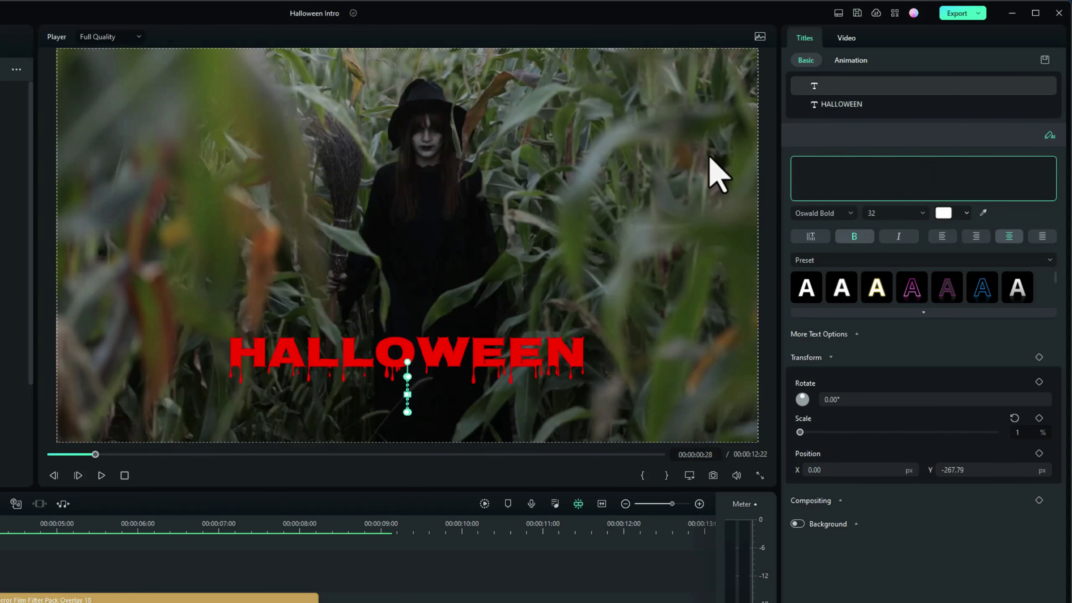
text(The Or)
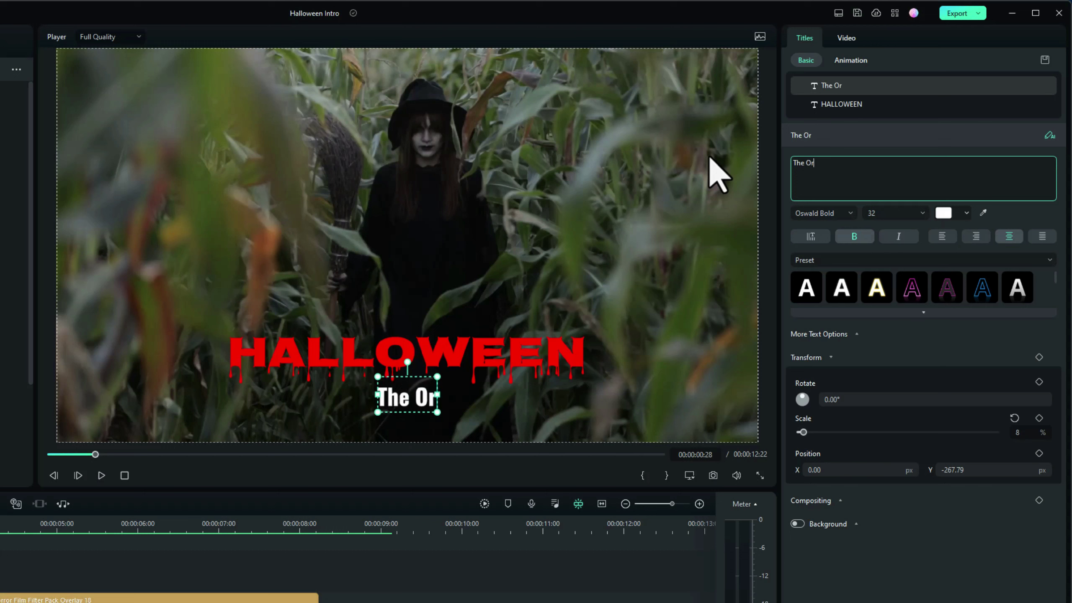
text(igins of H)
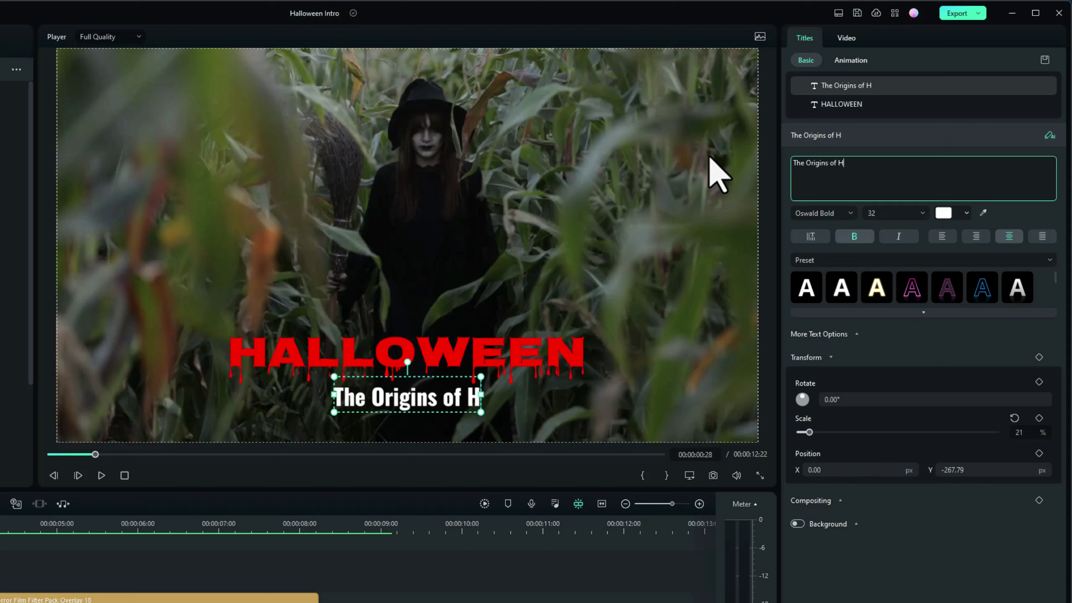
text(alloween)
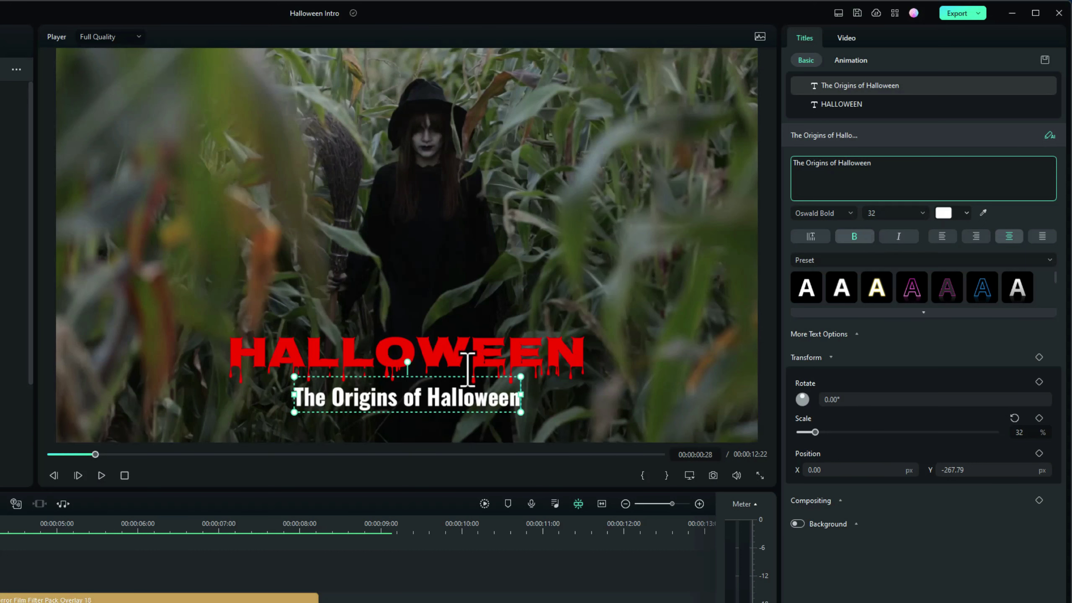
Recolor the HALLOWEEN title line with the recently used orange.
click(449, 359)
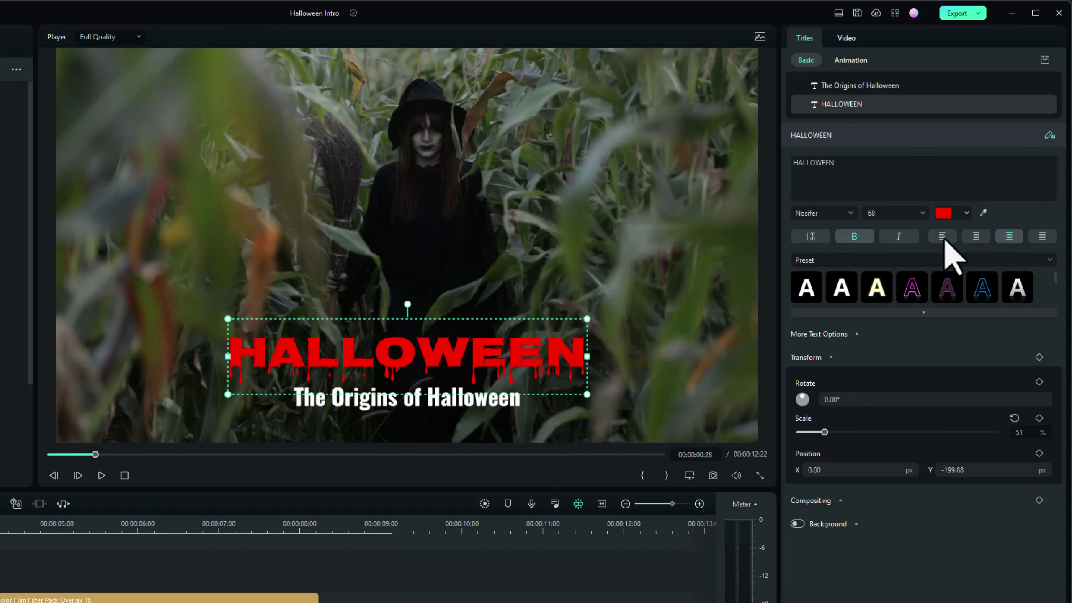
click(967, 212)
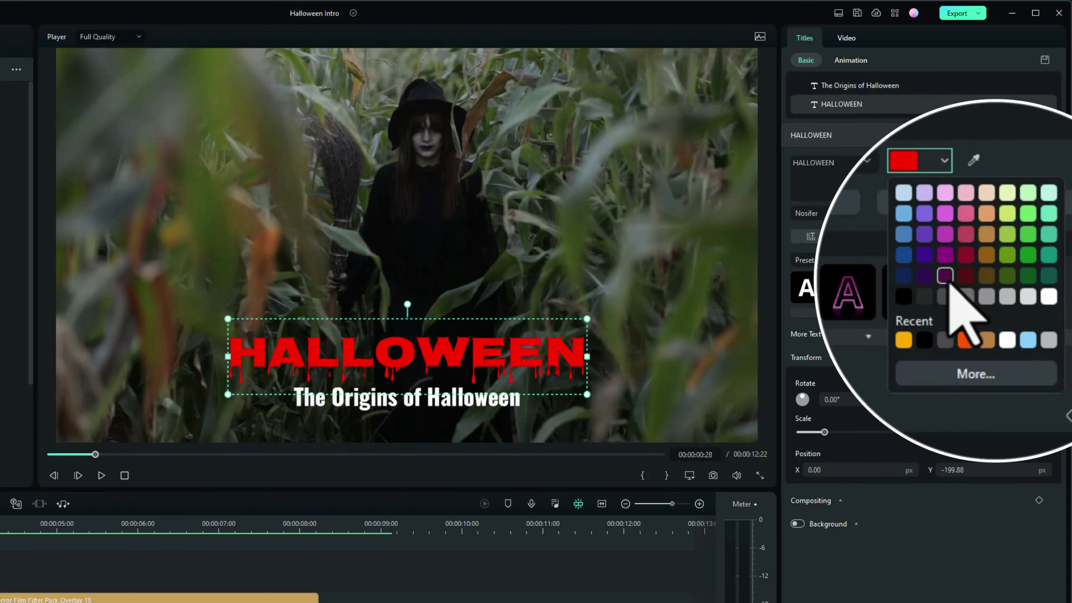
click(966, 345)
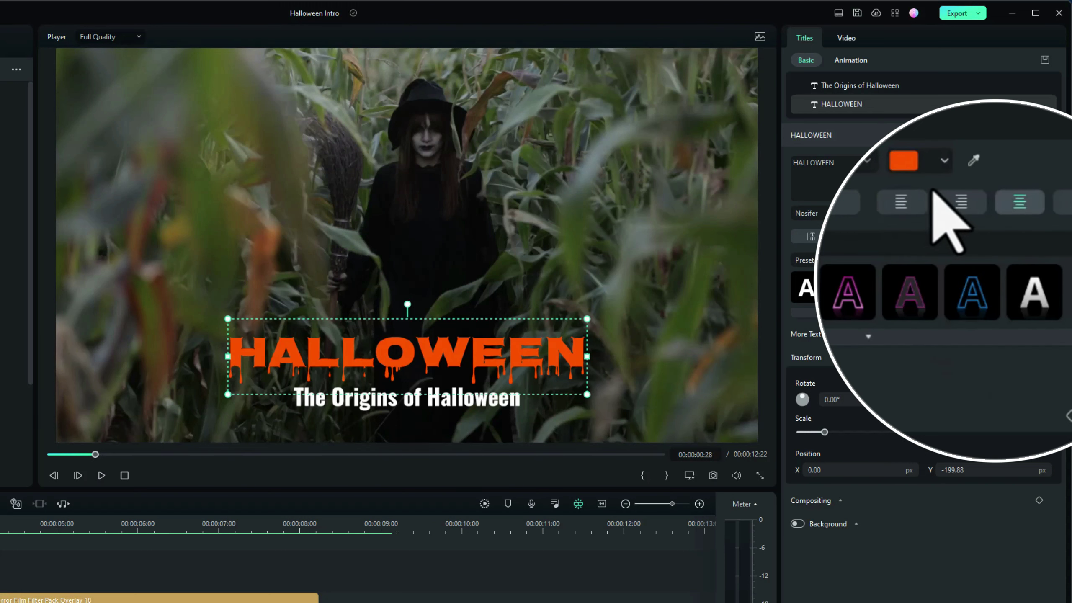
click(943, 165)
click(966, 373)
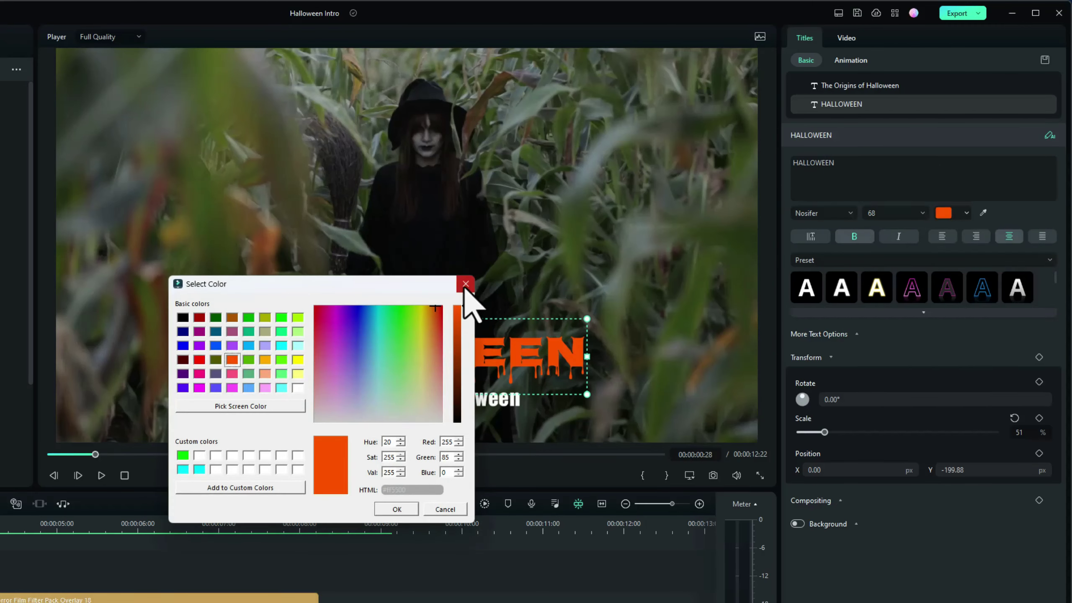
click(466, 283)
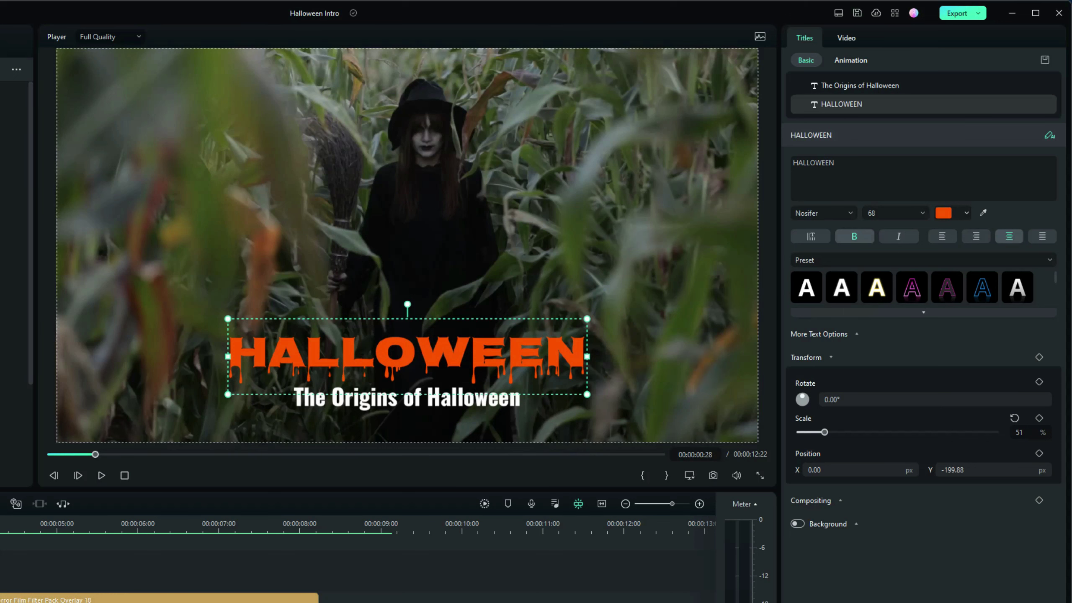
Step back frame by frame to the start of the title animation and play it to check the edited text.
key(Left)
key(Left)
key(Left)
key(Left)
key(Left)
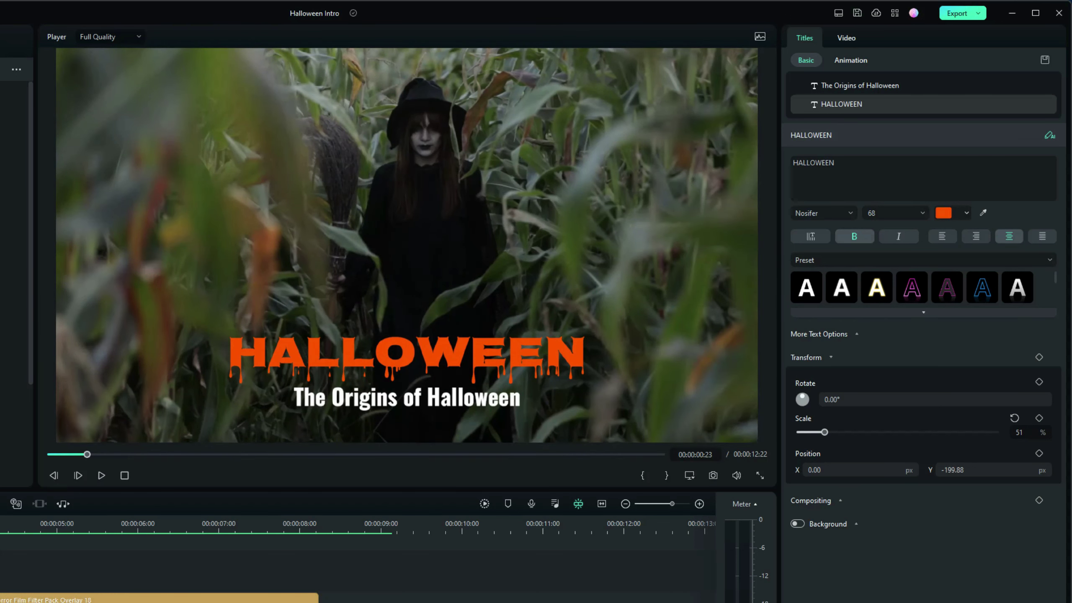
key(Left)
key(Left)
key(Left)
key(Left)
key(Left)
key(Left)
key(Left)
key(Left)
key(Left)
key(Left)
key(Left)
key(Left)
key(Left)
key(Left)
key(Left)
key(Left)
key(Left)
key(Left)
key(Left)
key(Left)
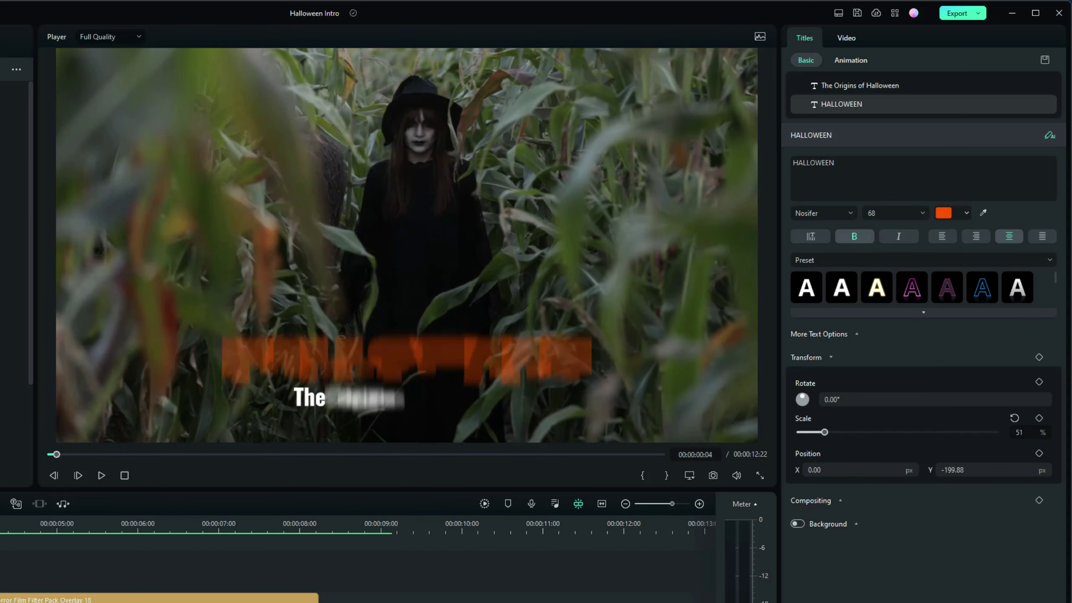
key(space)
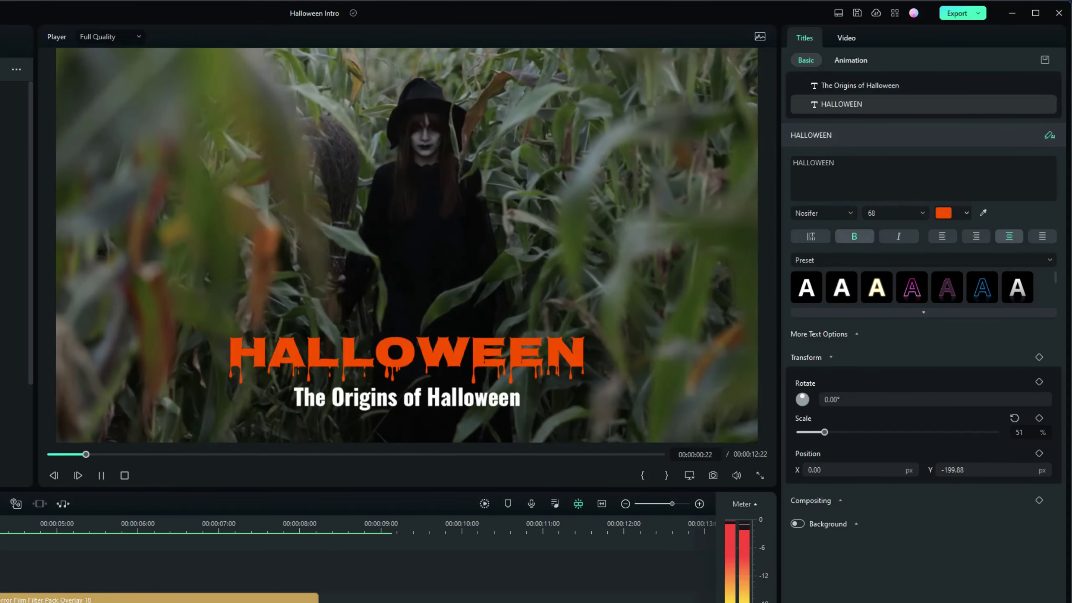
key(space)
Apply the Old Film color preset to the opening cornfield clip.
key(Right)
key(Right)
key(Right)
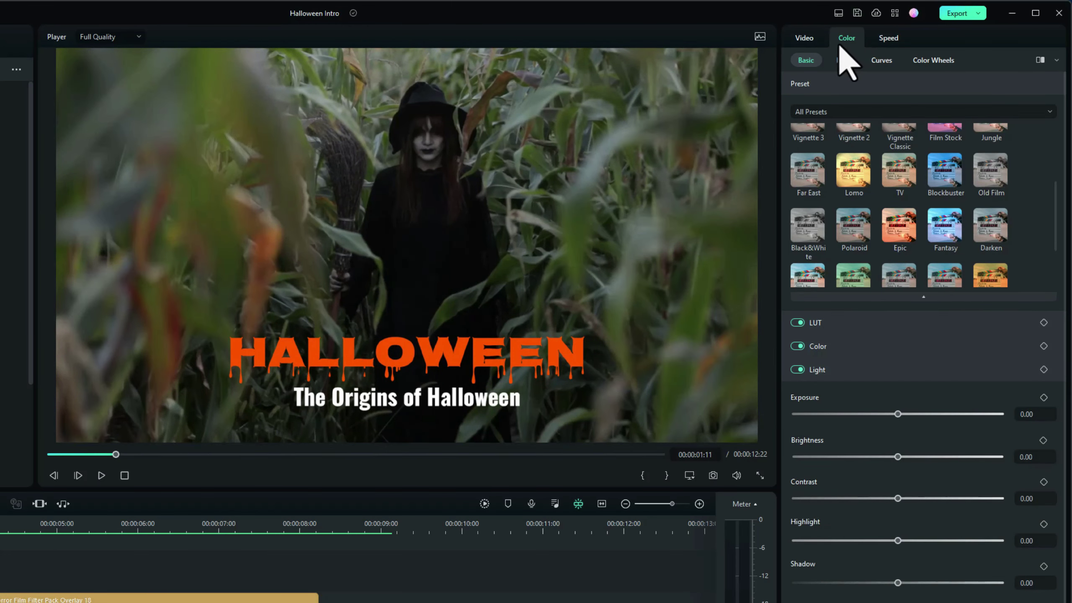
click(805, 39)
click(847, 40)
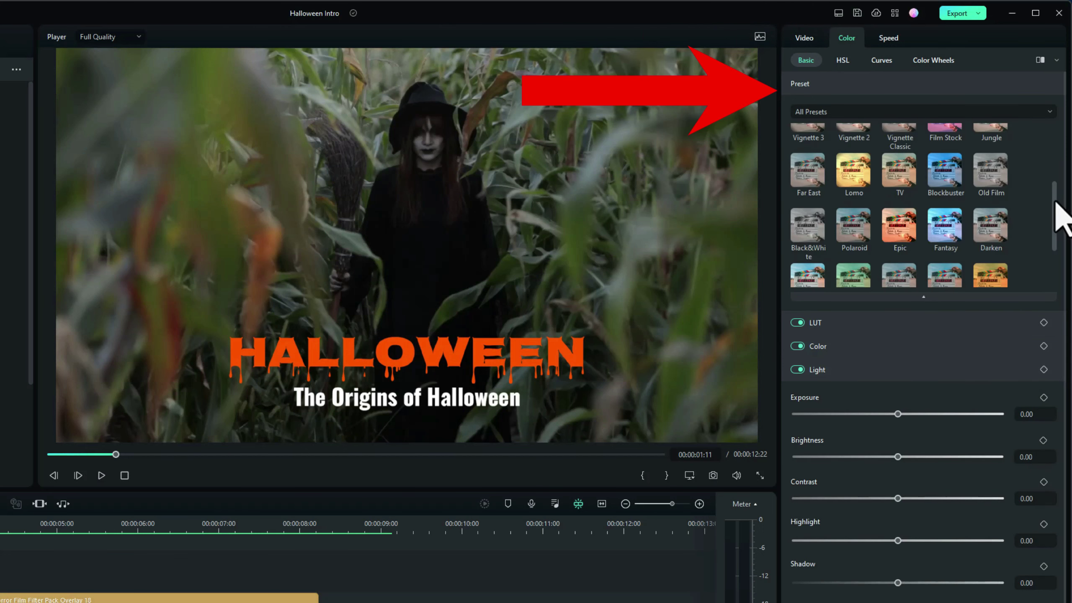
drag(1060, 215, 1060, 144)
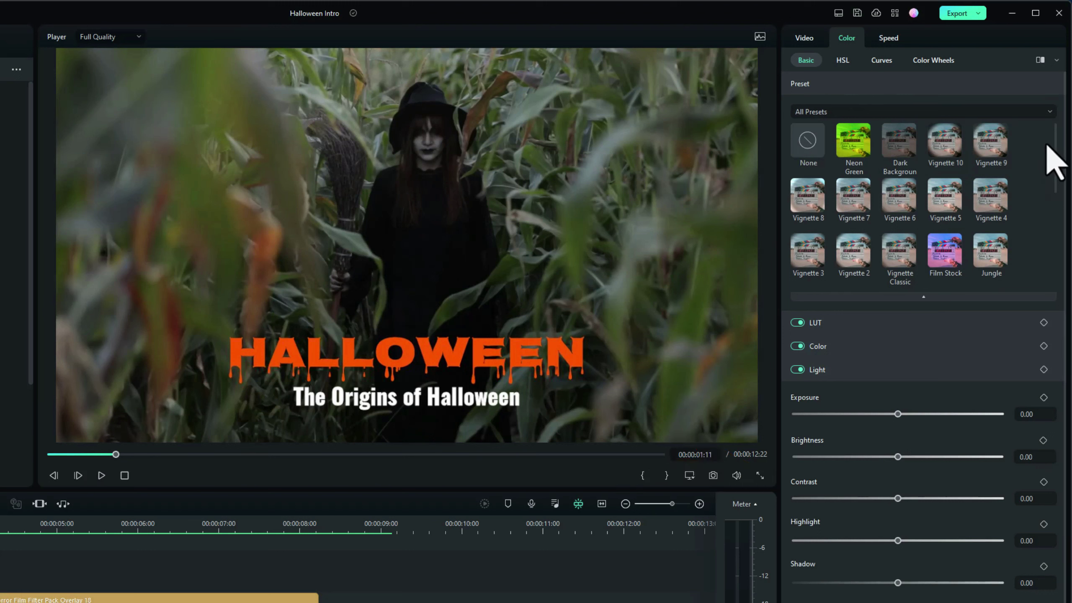
scroll(1055, 156, down, 1)
drag(1057, 149, 1045, 191)
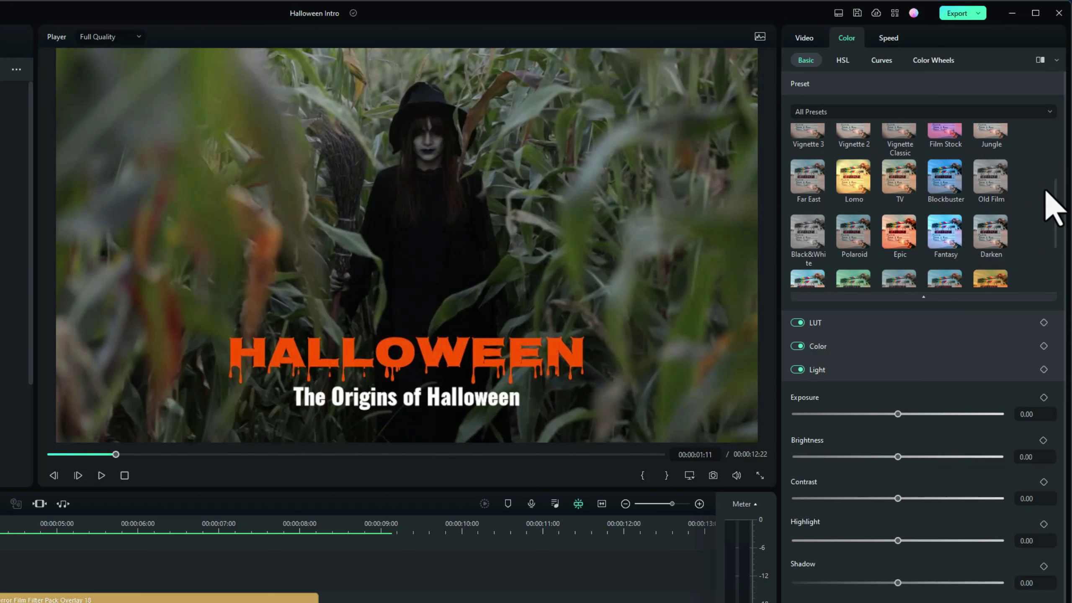
click(998, 186)
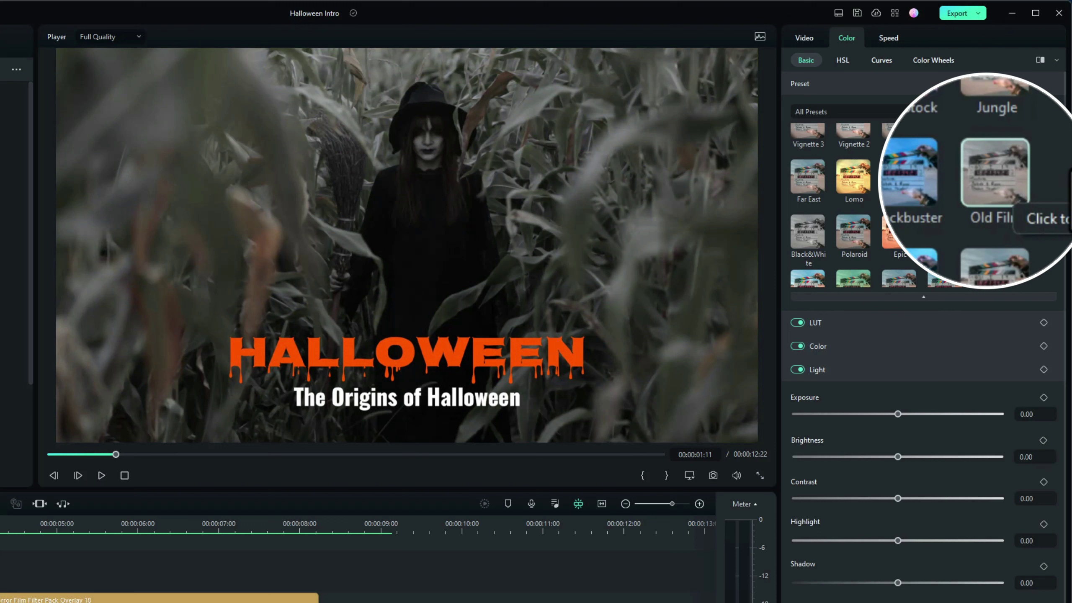
click(1000, 185)
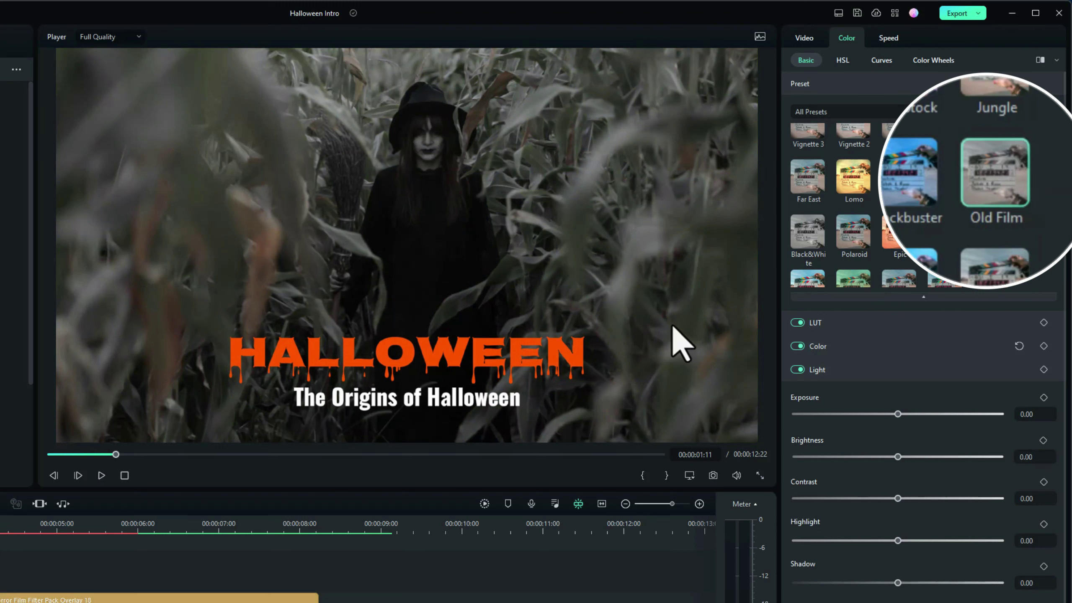
Play the intro from the start to check the graded opening clip, then set the playhead at 00:00:00:23.
click(124, 474)
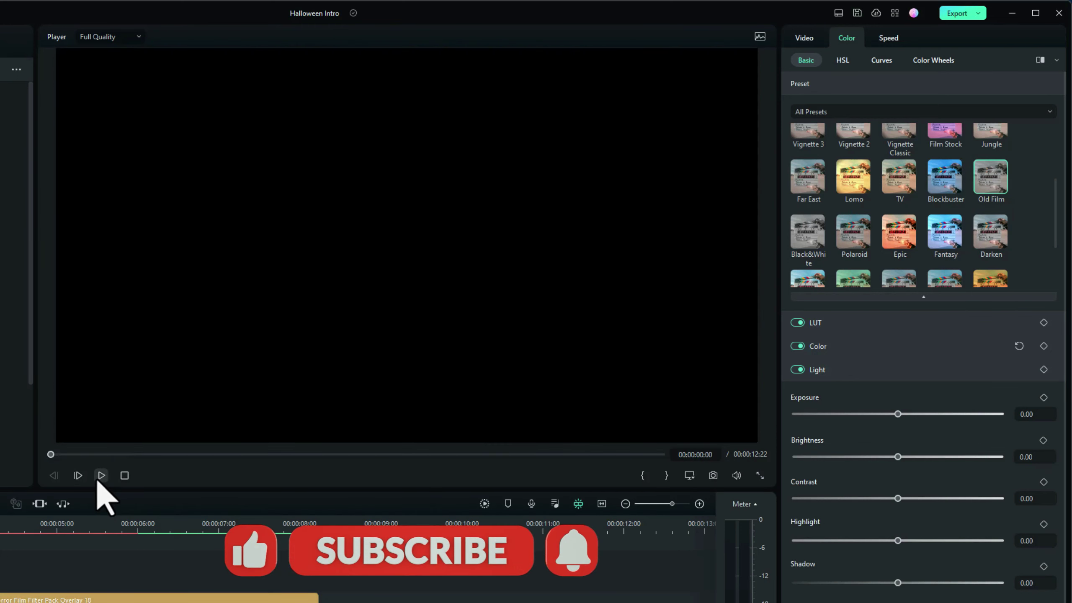
click(102, 475)
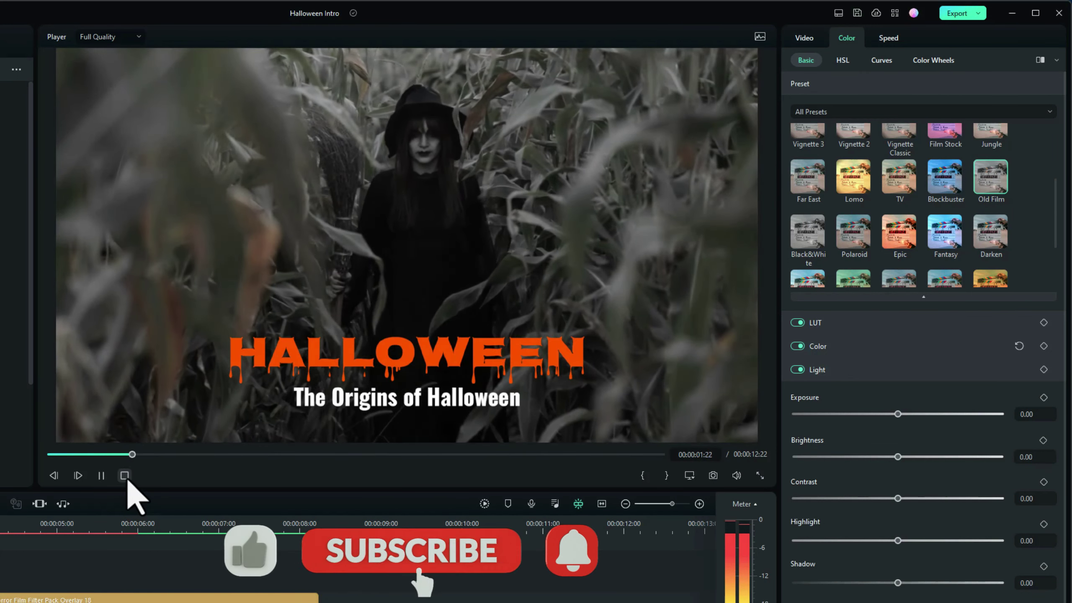
click(125, 476)
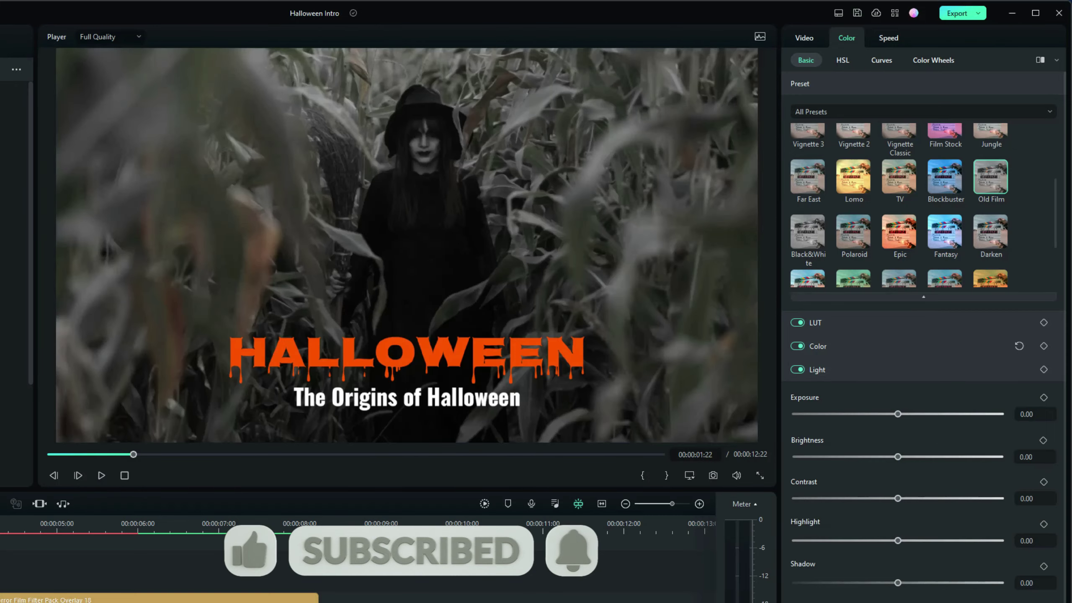
drag(133, 455, 87, 455)
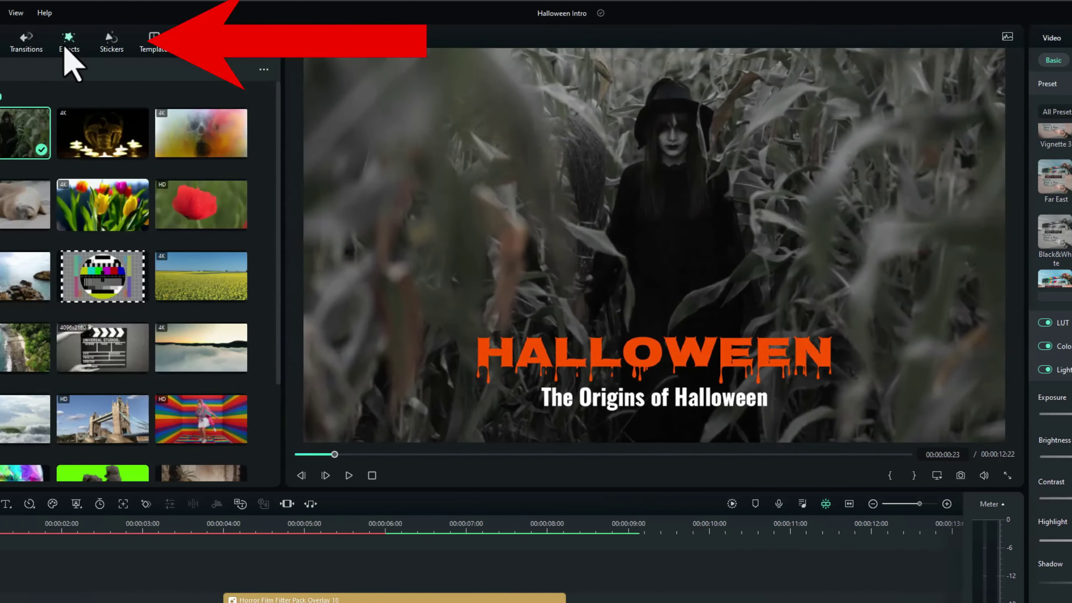
Search the effects for "glitch", preview Glitch Dispersion and add it to the opening cornfield clip.
click(66, 46)
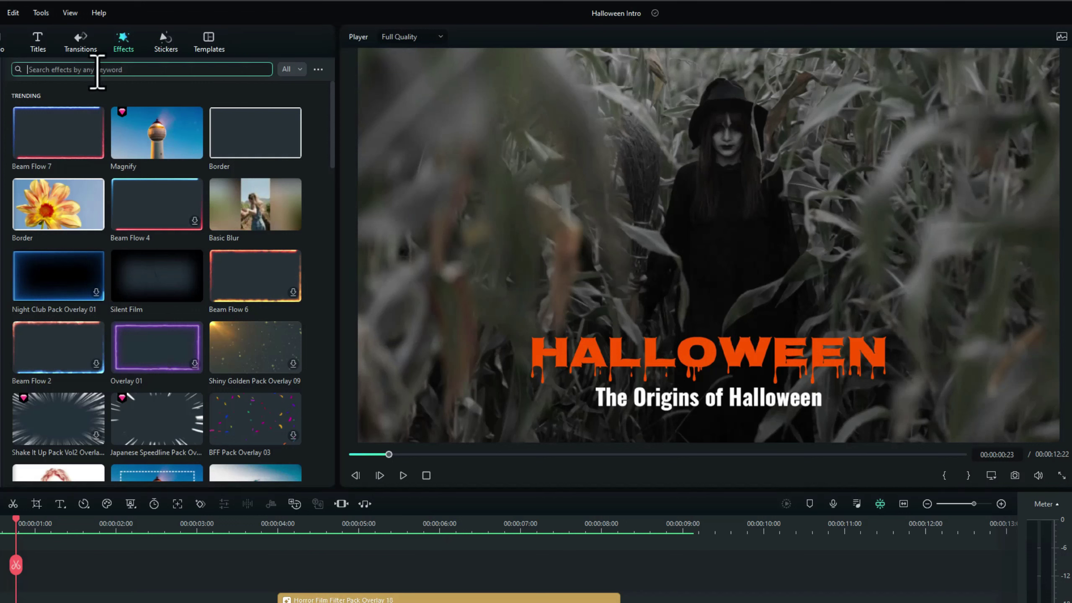
click(96, 68)
text(glitch)
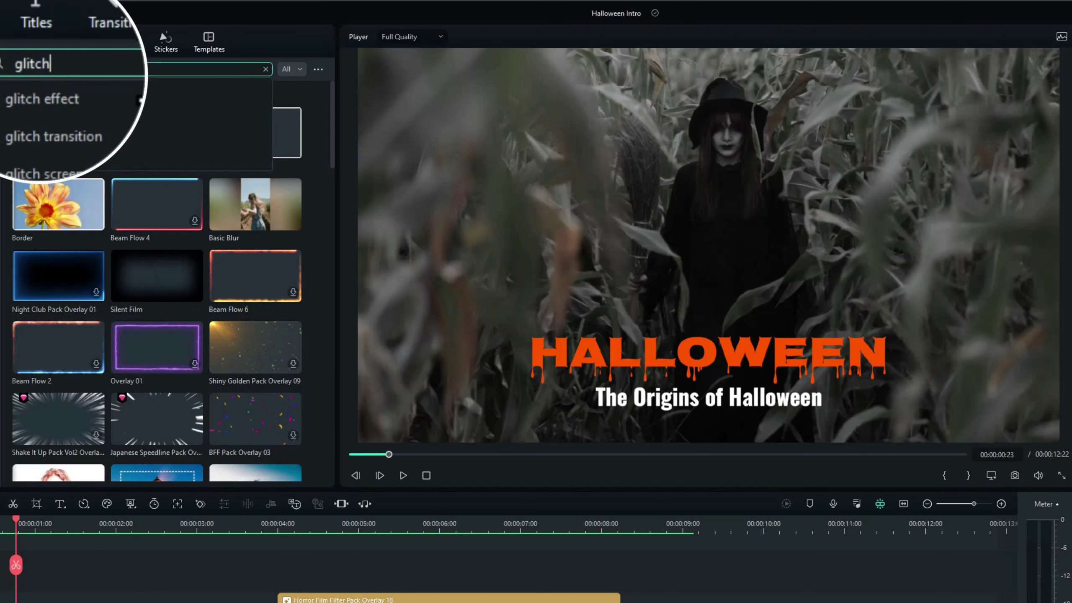
key(Return)
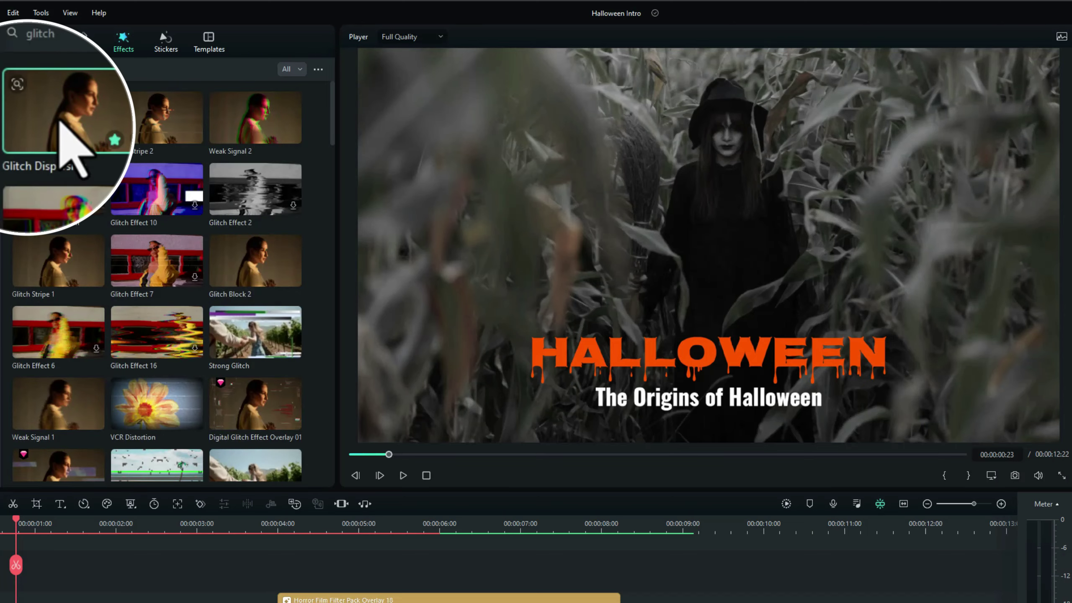
click(47, 126)
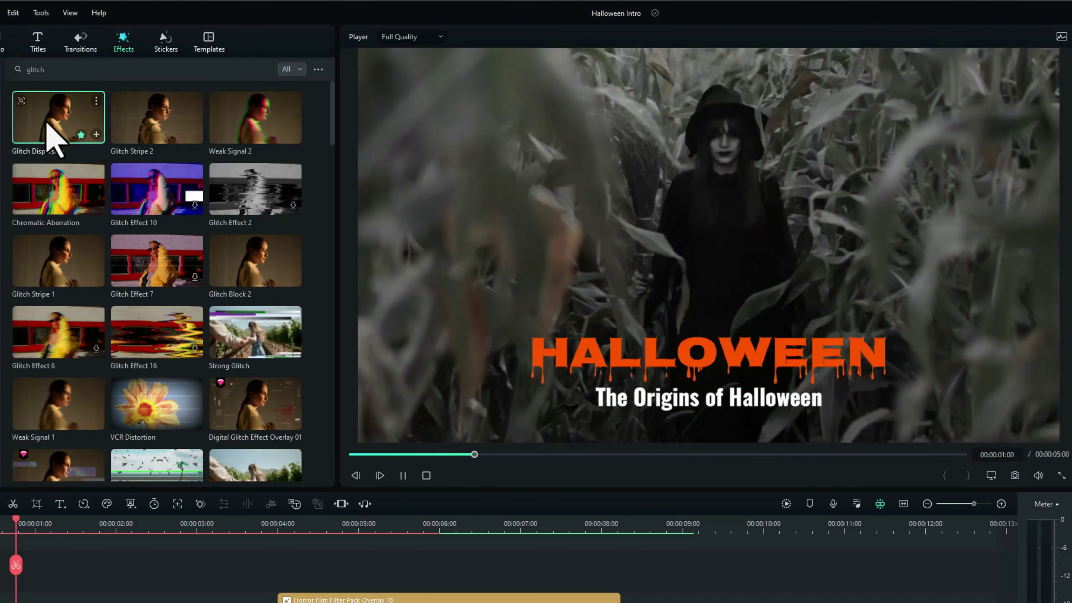
click(426, 475)
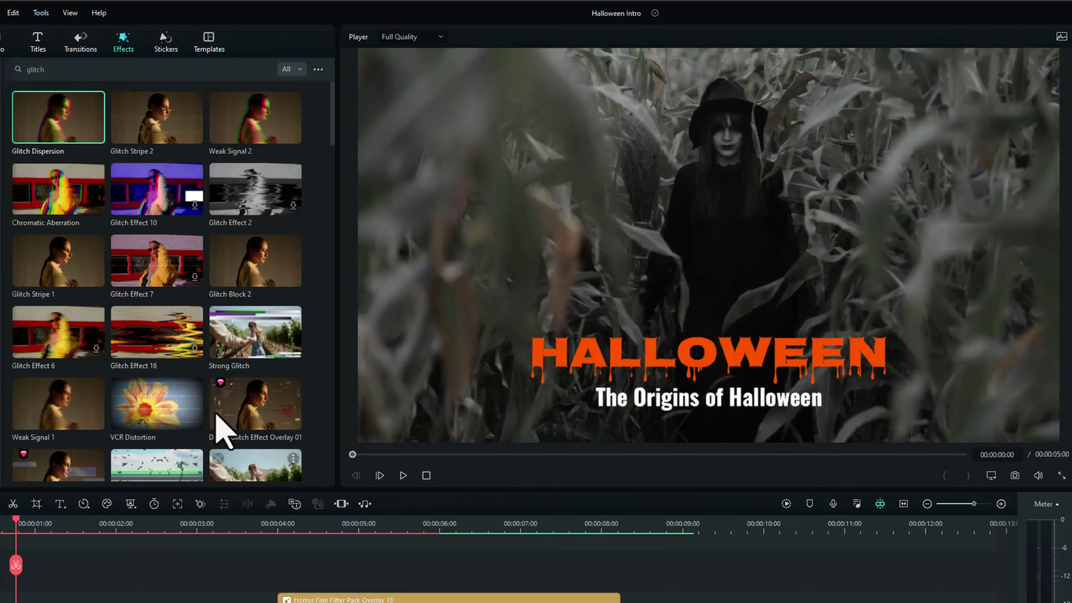
drag(47, 122, 72, 507)
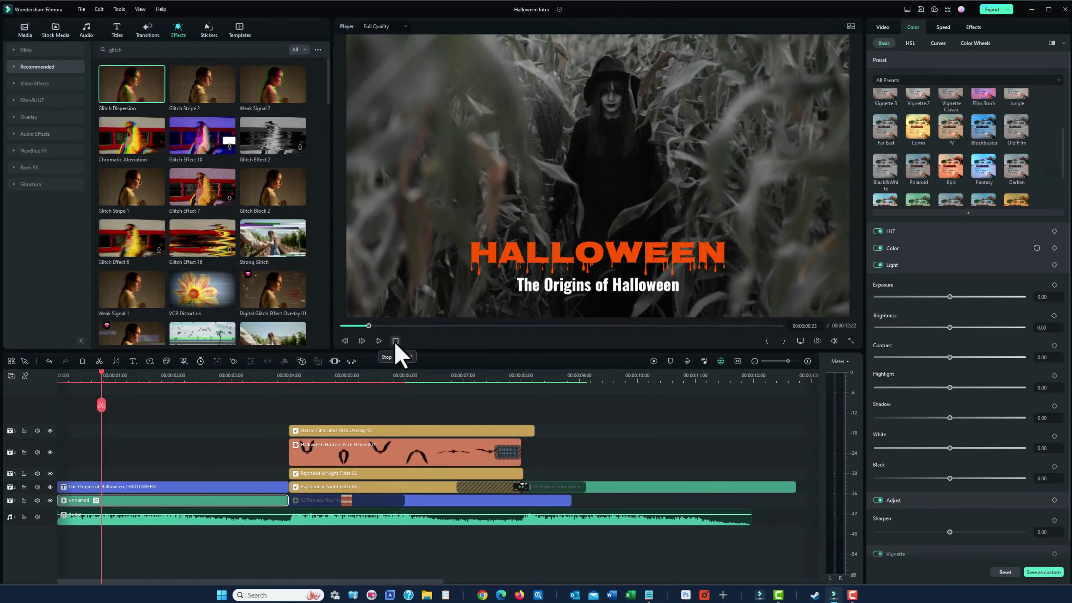
Play the intro from the beginning to check the glitch effect on the opening clip.
click(395, 340)
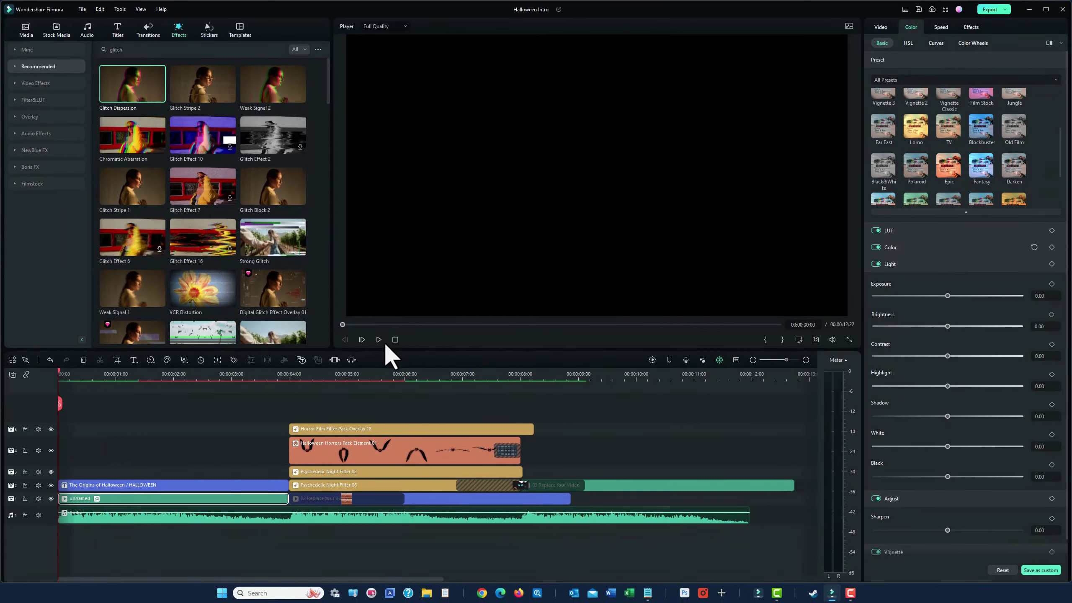
click(378, 341)
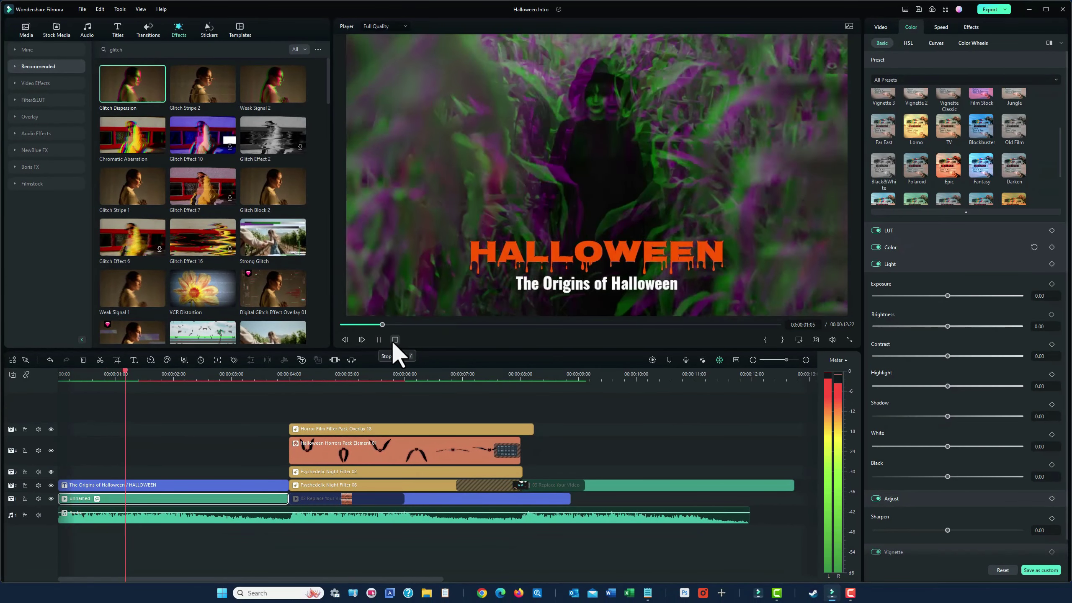
click(394, 340)
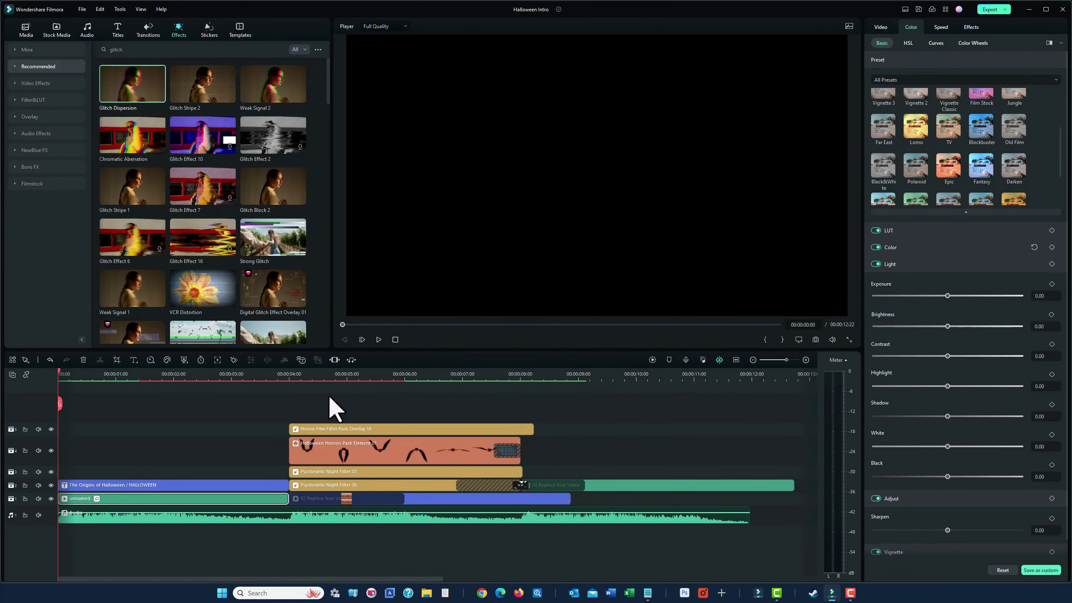
At 00:00:04:11, toggle the uppermost track's visibility to identify its effect and delete the Horror Film Filter Pack Overlay 10 clip.
click(283, 374)
drag(286, 372, 310, 373)
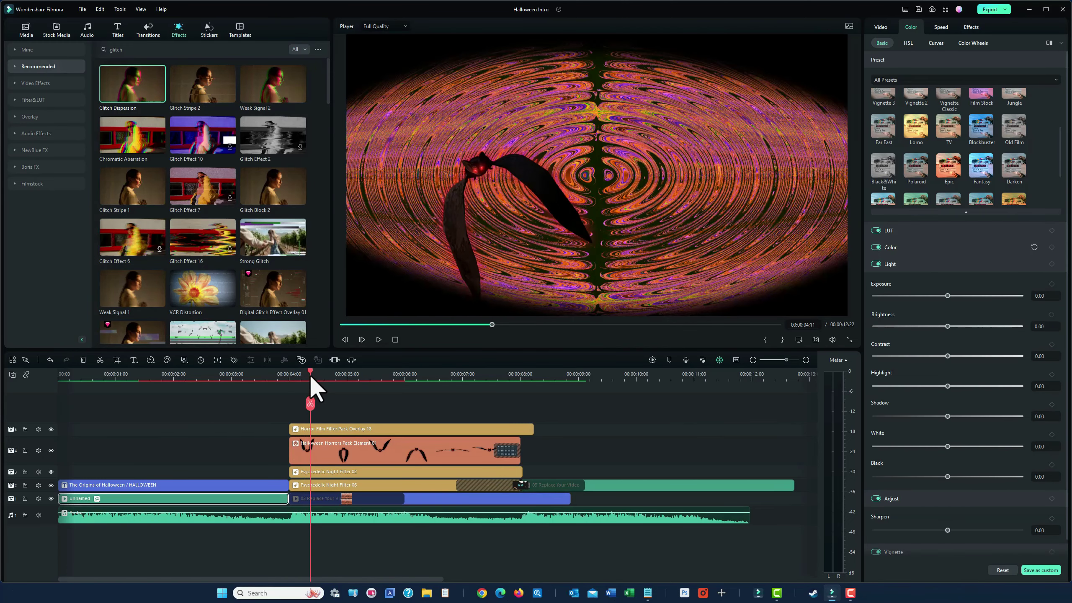
click(51, 430)
click(51, 429)
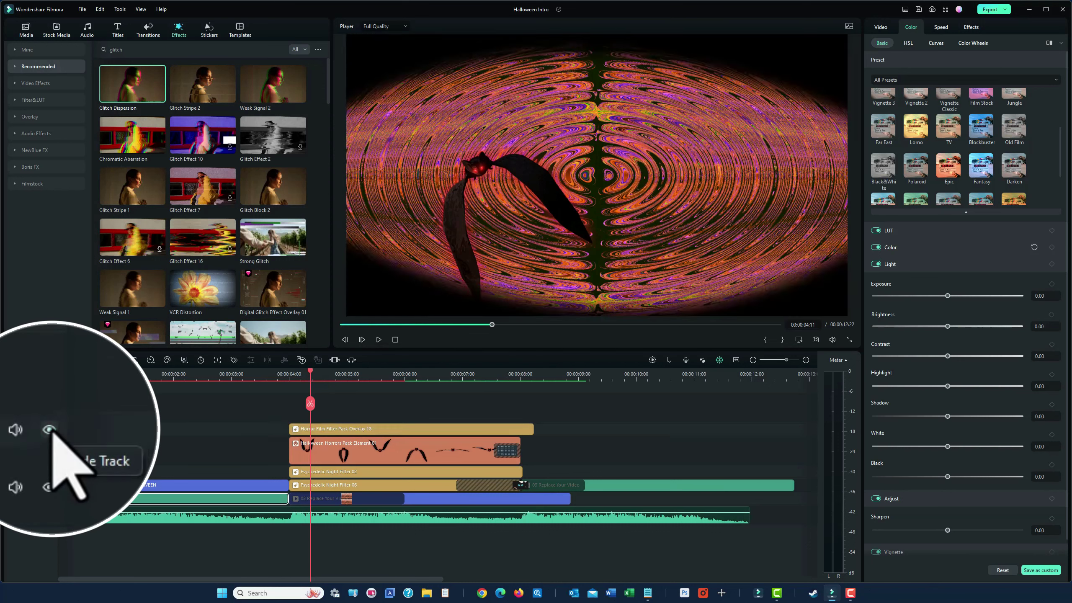
click(51, 430)
click(51, 429)
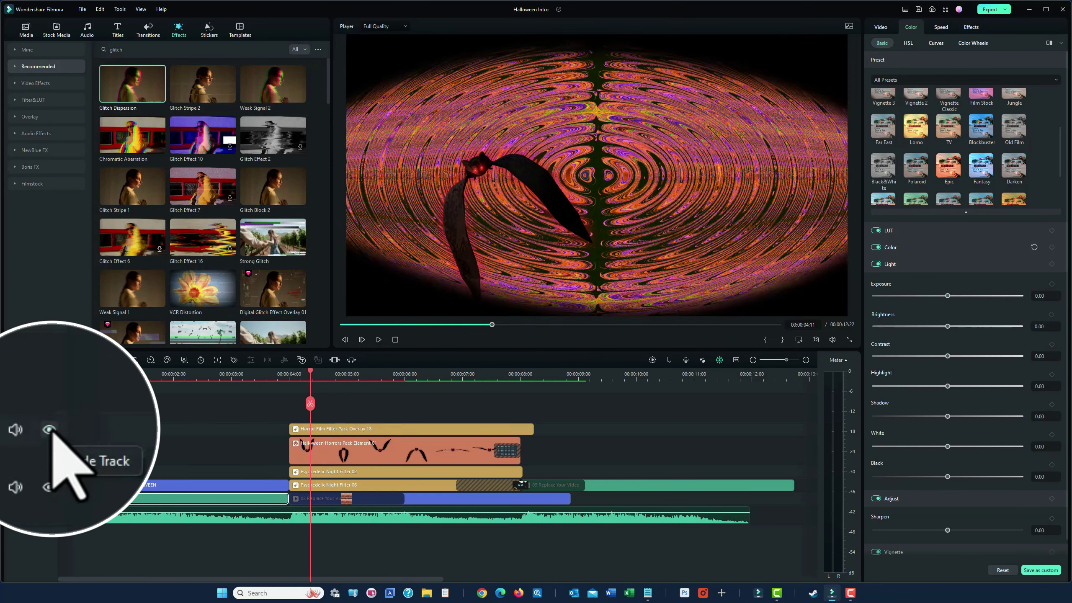
click(388, 428)
key(Delete)
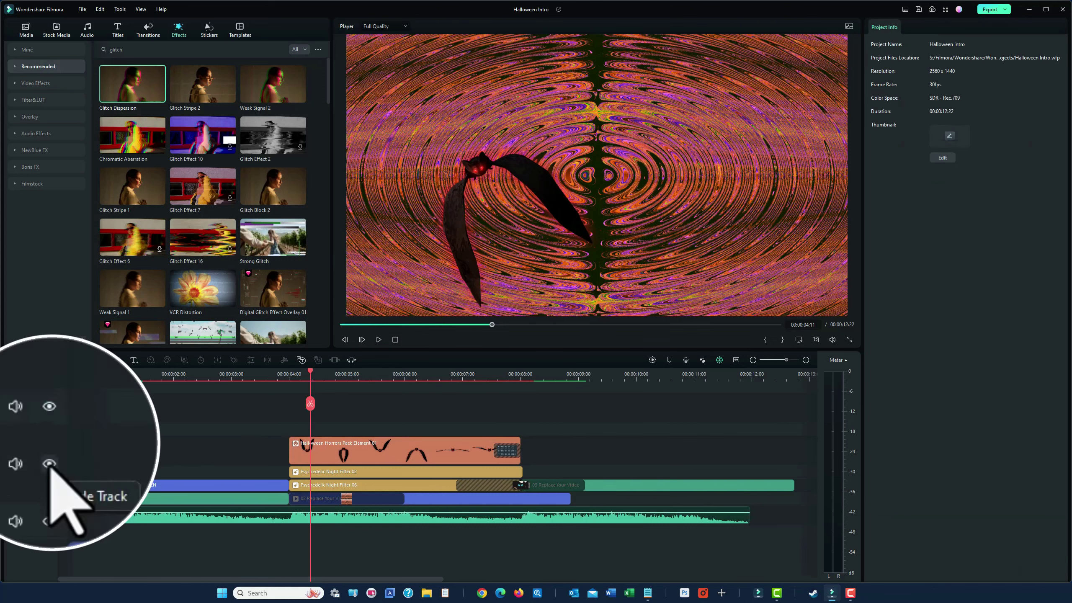
Toggle the visibility of the bat element's track to identify its content and delete the Halloween Horrors Pack Element clip.
click(51, 451)
click(51, 451)
click(371, 452)
key(Delete)
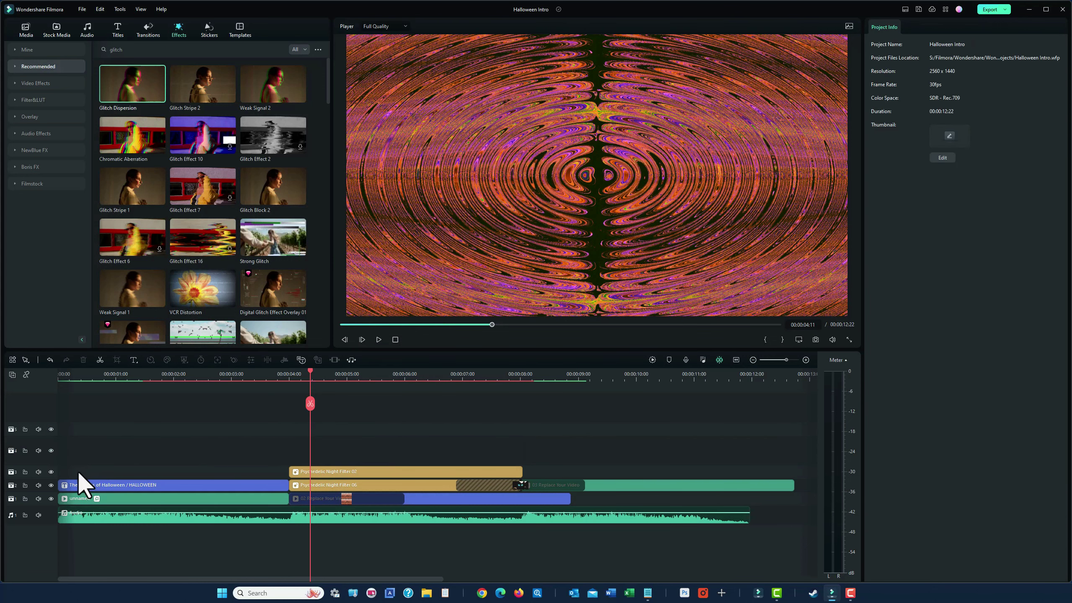
Hide the track of the upper Psychedelic Night Filter to compare the picture, and delete that filter clip.
click(51, 458)
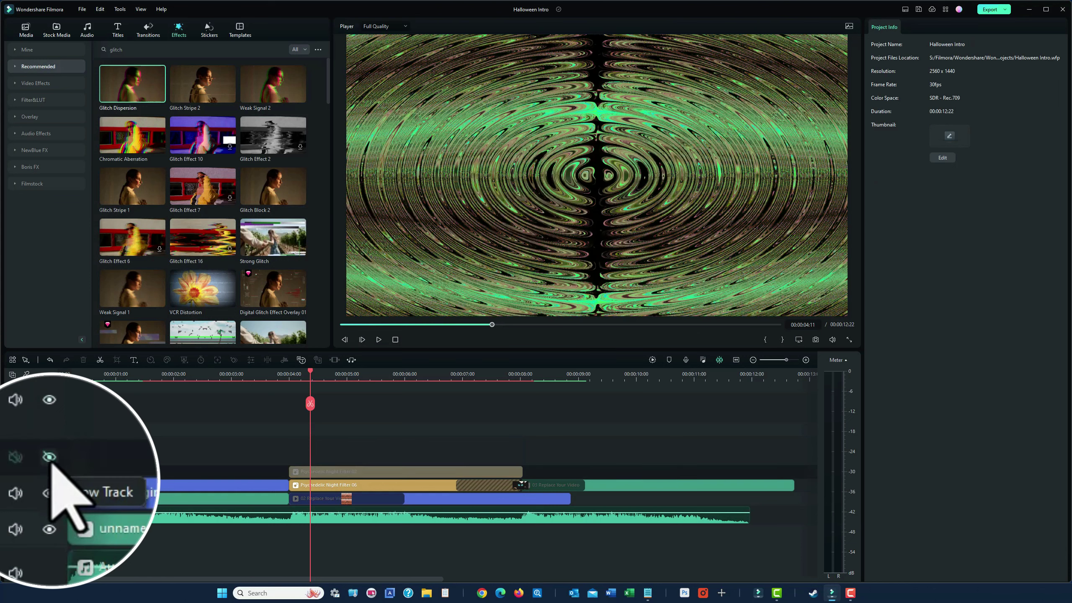
click(51, 458)
click(51, 458)
click(414, 471)
key(Delete)
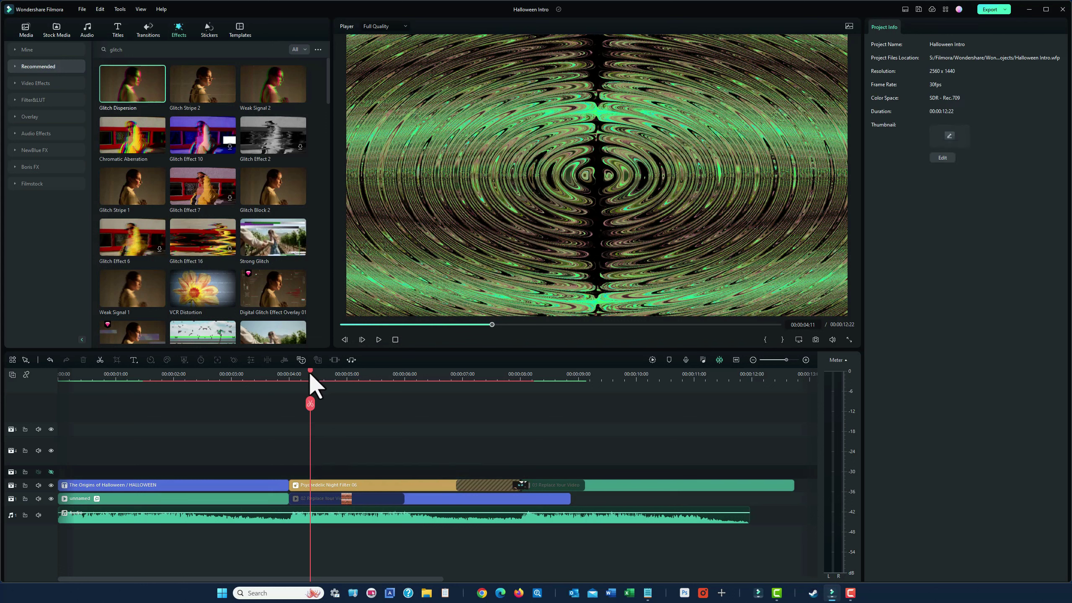
Delete the Psychedelic Night Filter 06 clip above the second video clip.
mouse_move(310, 374)
mouse_down()
mouse_move(339, 379)
mouse_move(301, 383)
mouse_move(387, 391)
mouse_move(281, 392)
mouse_move(324, 393)
mouse_move(297, 393)
mouse_move(312, 392)
mouse_up()
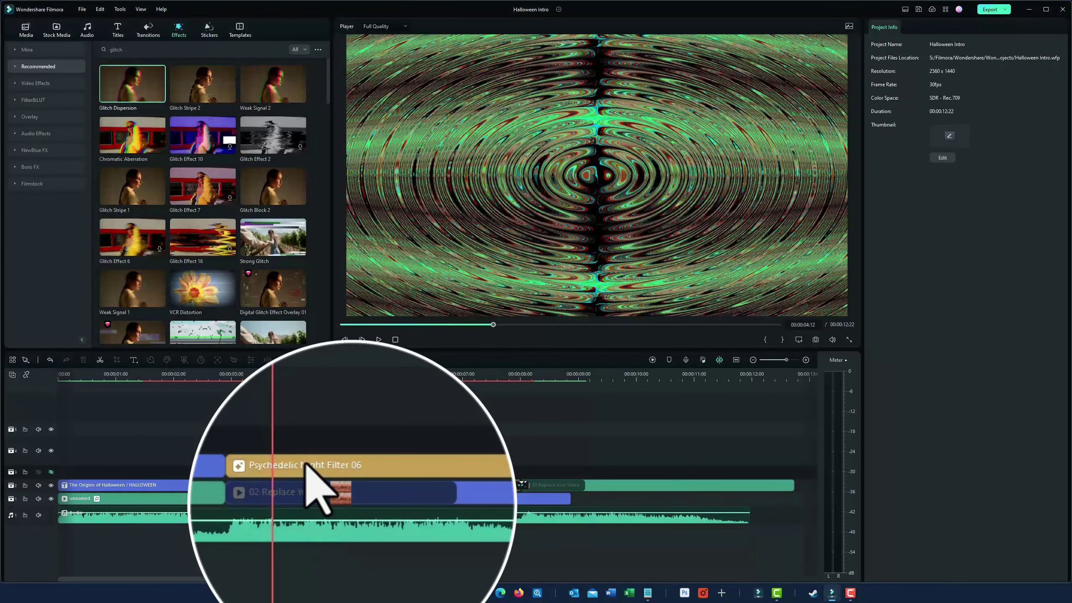
click(325, 475)
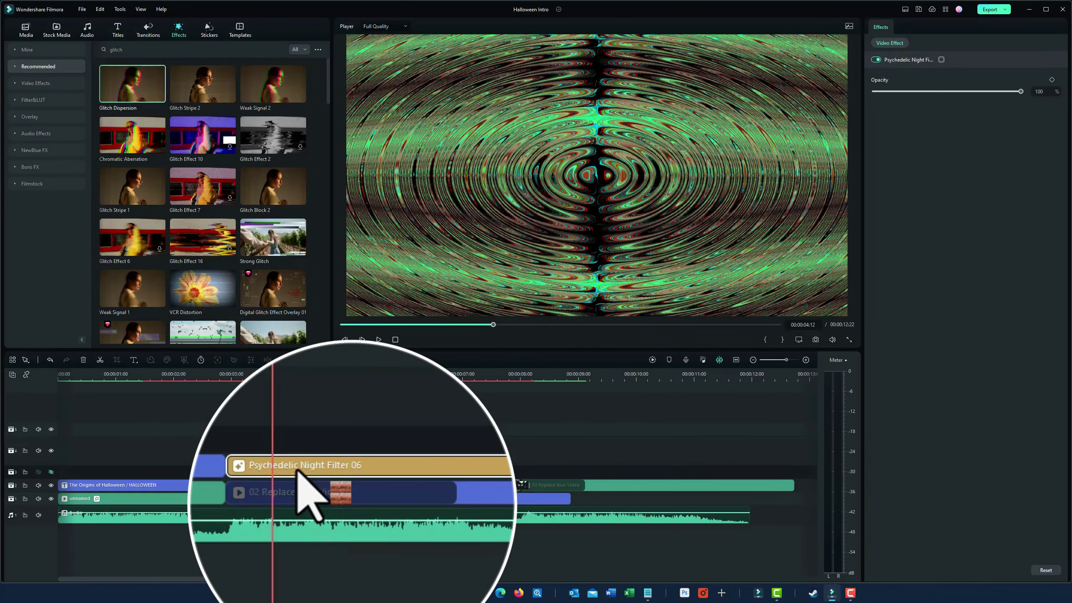
key(Delete)
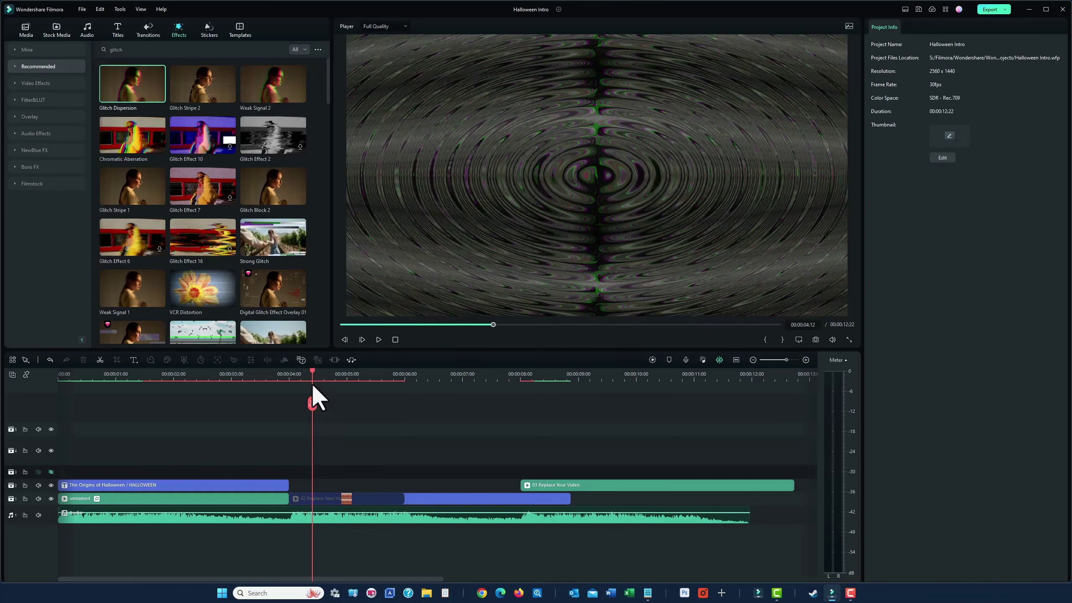
Delete the distorting transition at the start of the 02 Replace Your Video clip.
drag(311, 372, 312, 435)
click(320, 499)
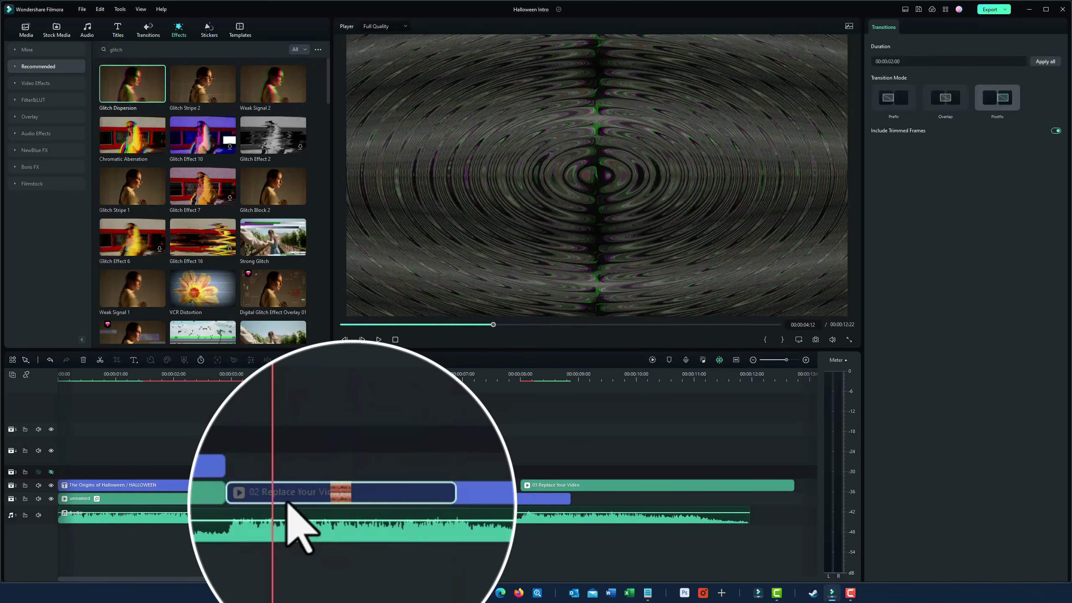
key(Delete)
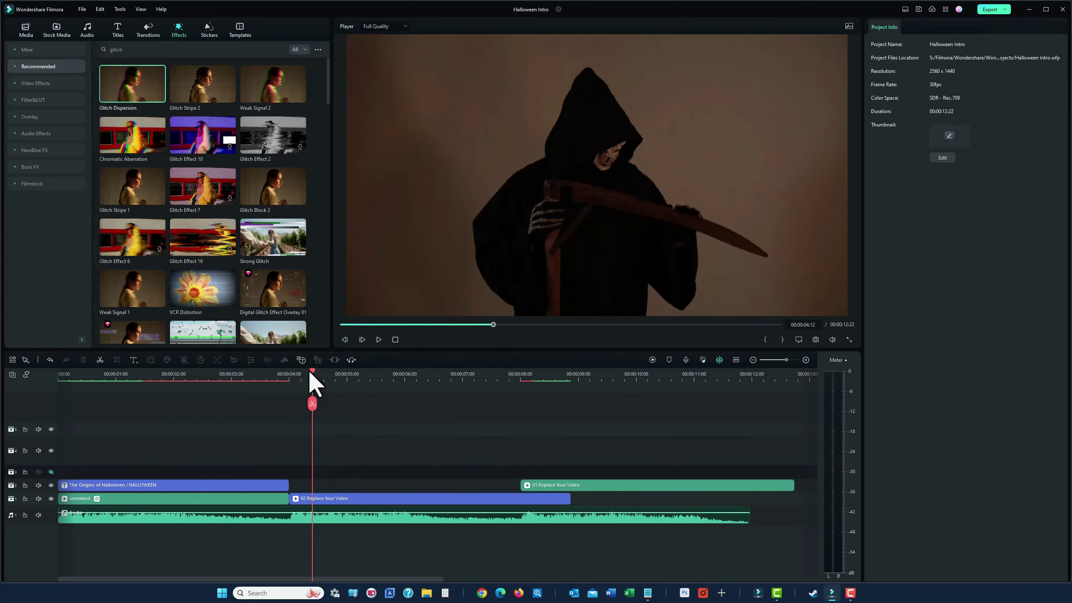
Replace the 02 Replace Your Video clip with the skull and candles footage from the stock media favorites.
drag(309, 372, 338, 400)
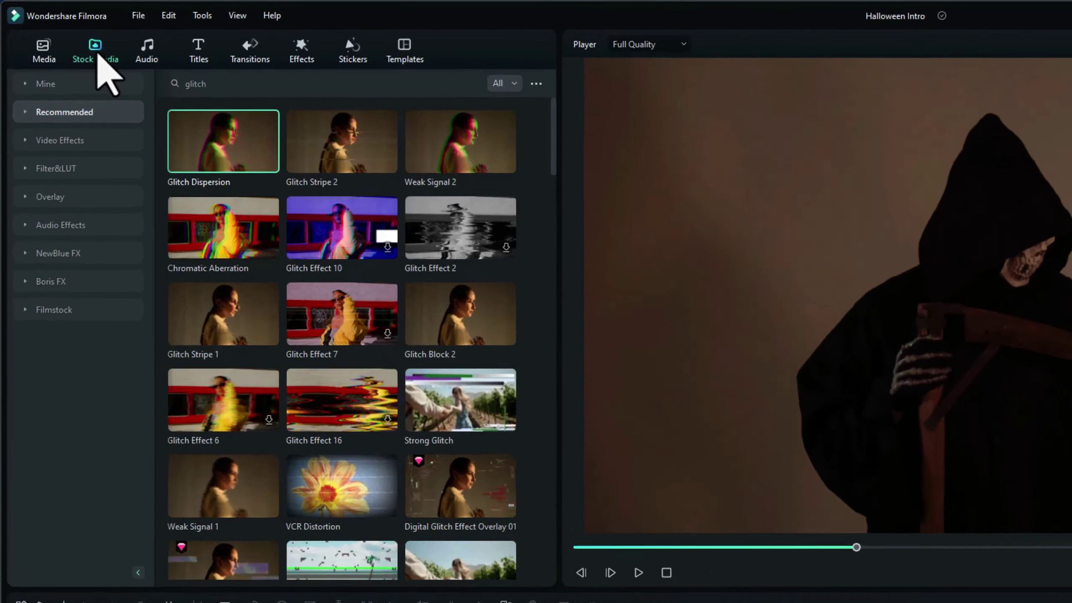
click(57, 31)
mouse_move(346, 163)
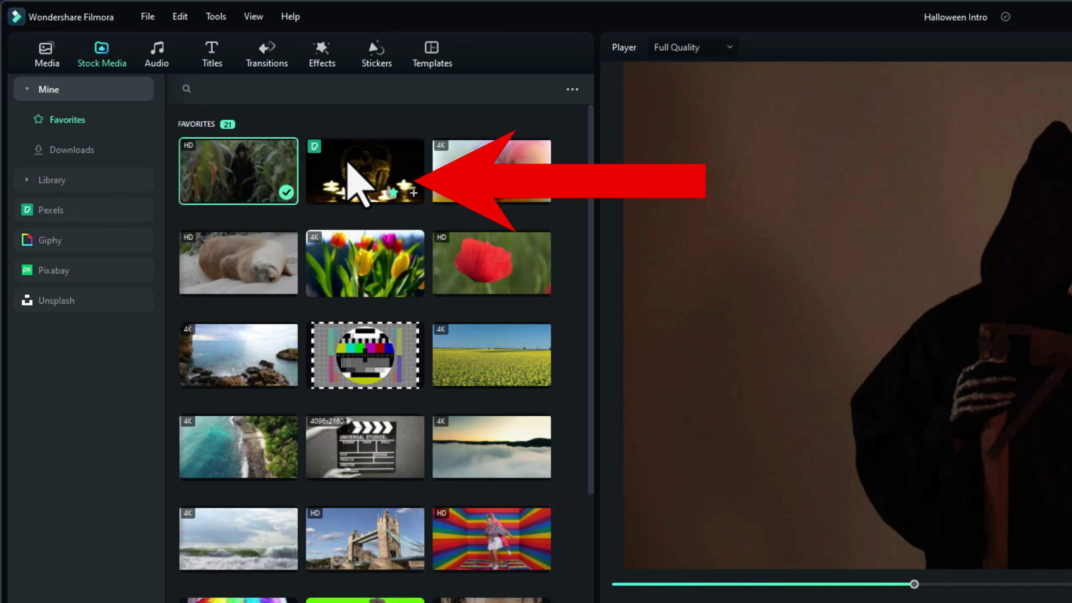
click(348, 164)
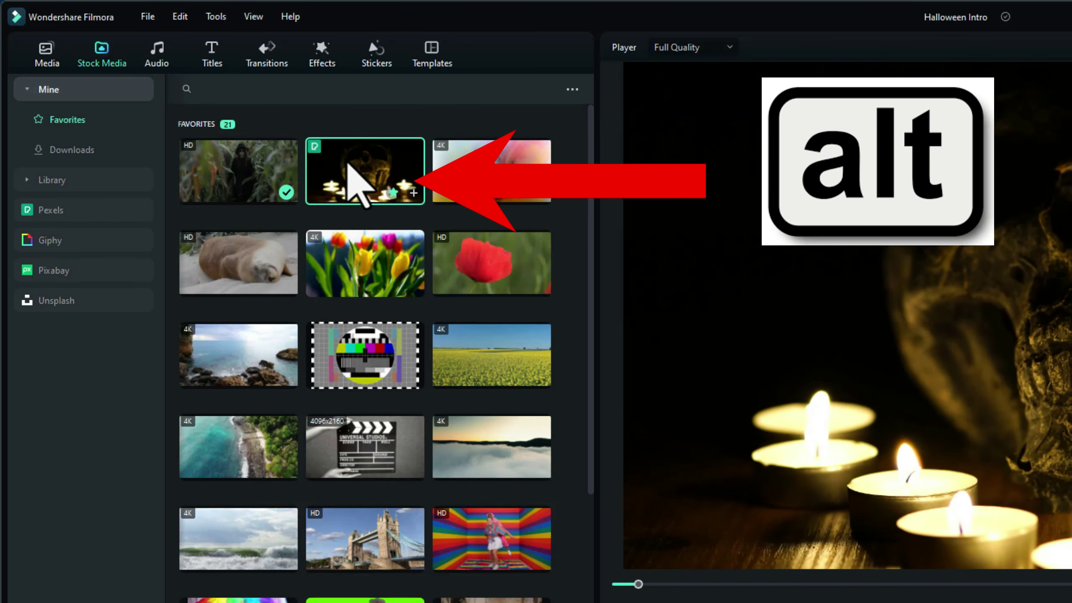
drag(349, 169, 396, 578)
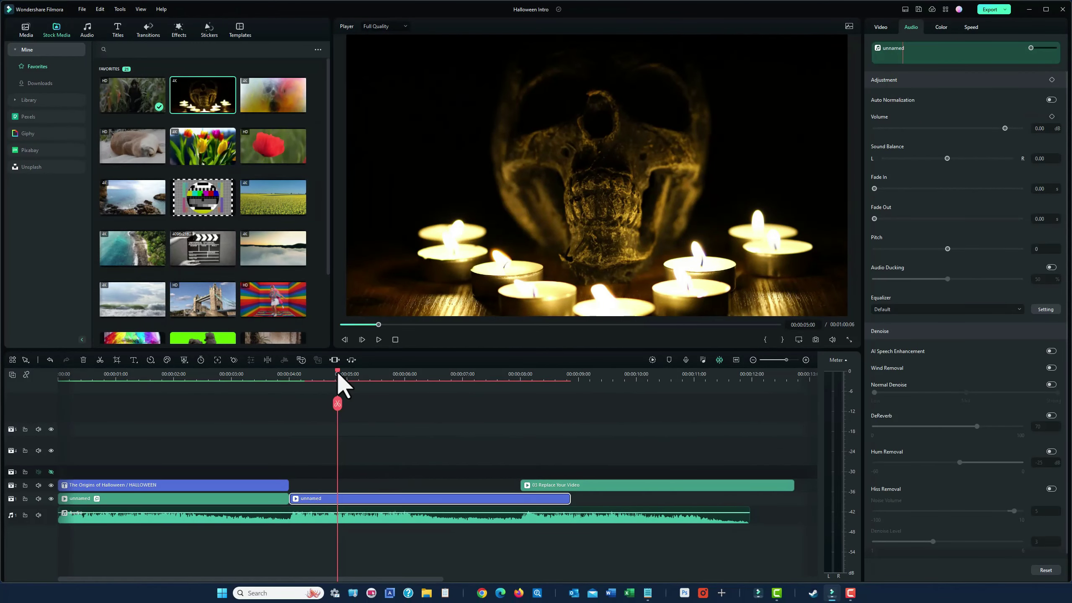
Play back the cut from the cornfield clip to the skull and candles clip.
click(266, 381)
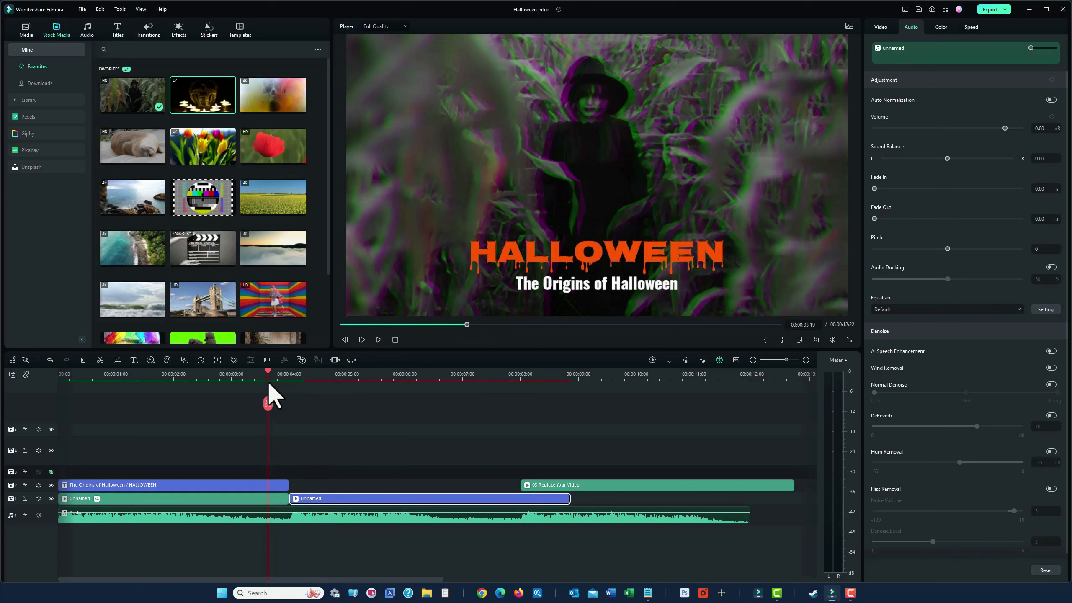
key(space)
key(space)
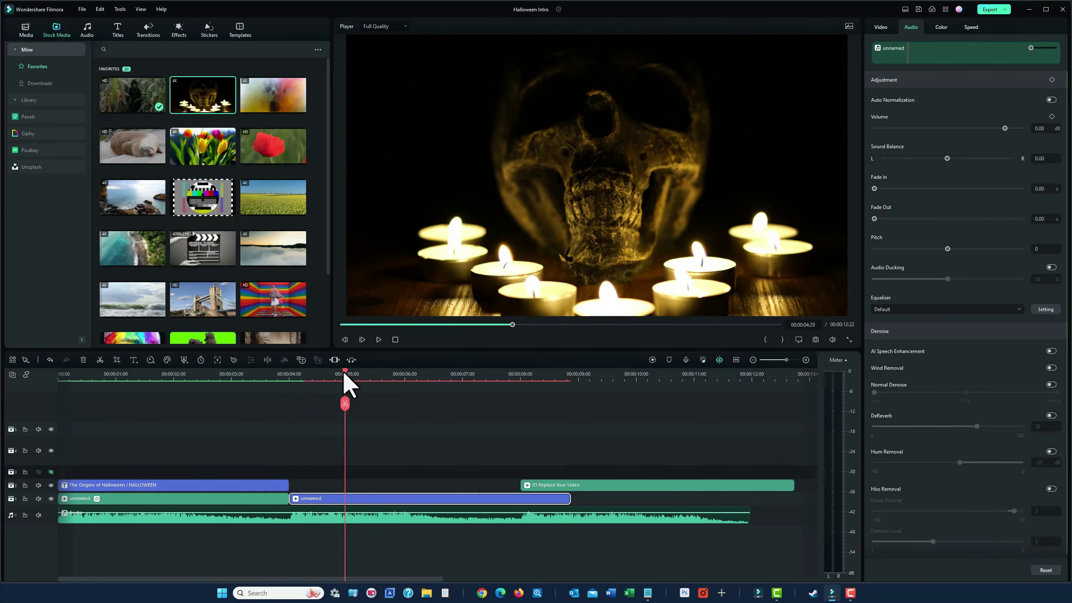
Delete the 03 Replace Your Video clip and place the colorful smoke skull footage directly after the skull and candles clip.
drag(355, 374, 562, 425)
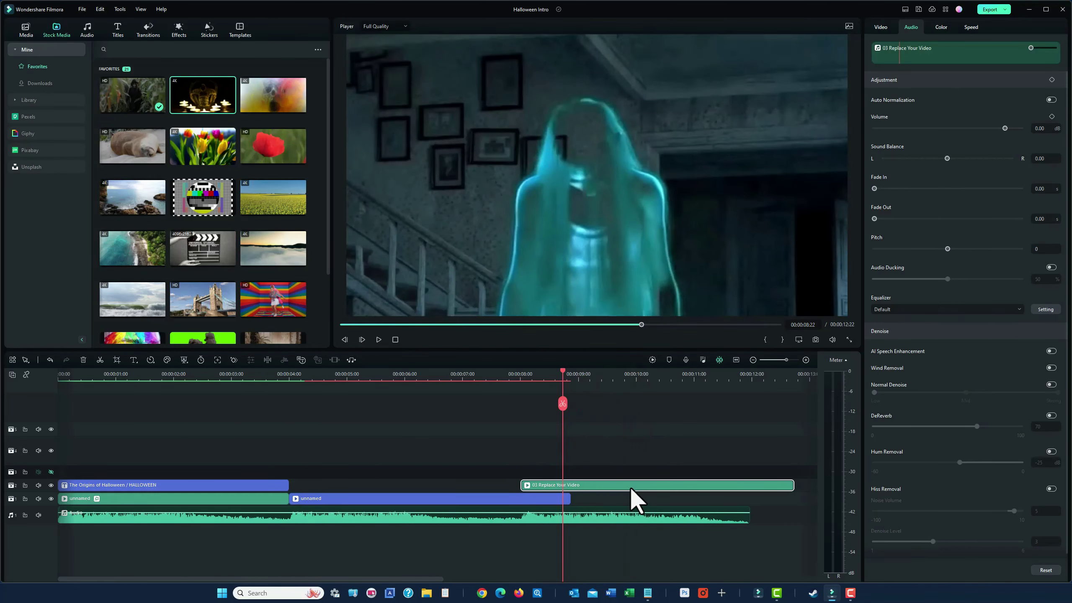
key(Delete)
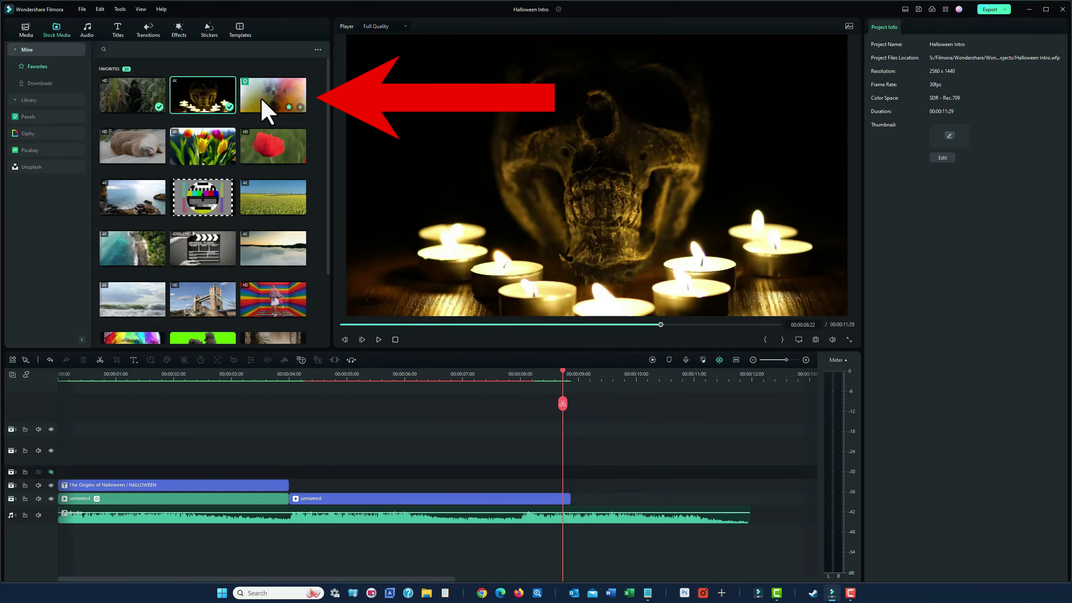
drag(261, 97, 574, 499)
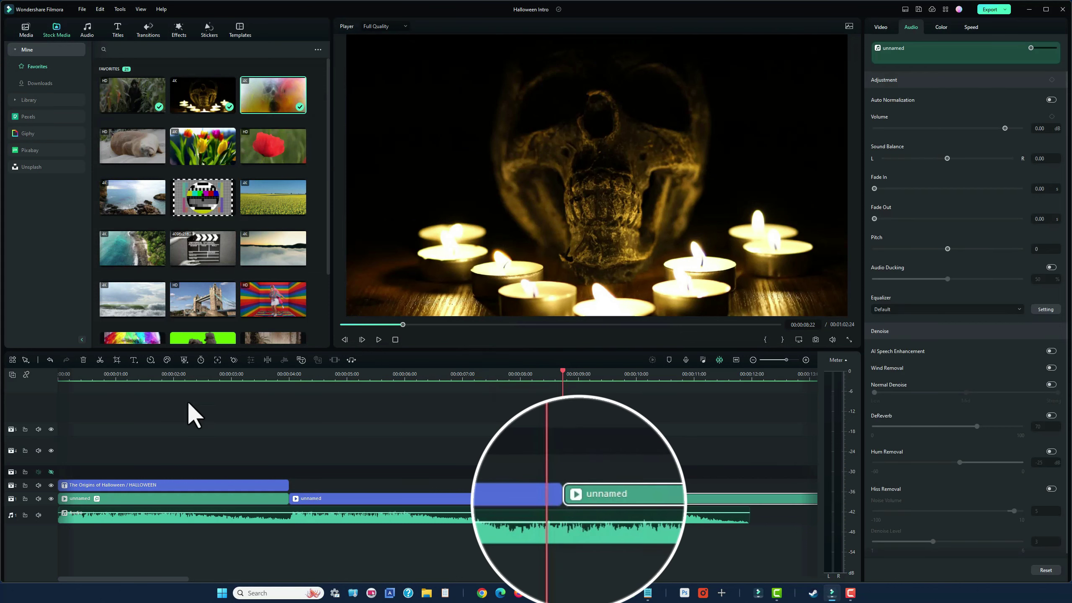
Play back the sequence of three clips from about the 2-second mark to review the cuts.
click(231, 374)
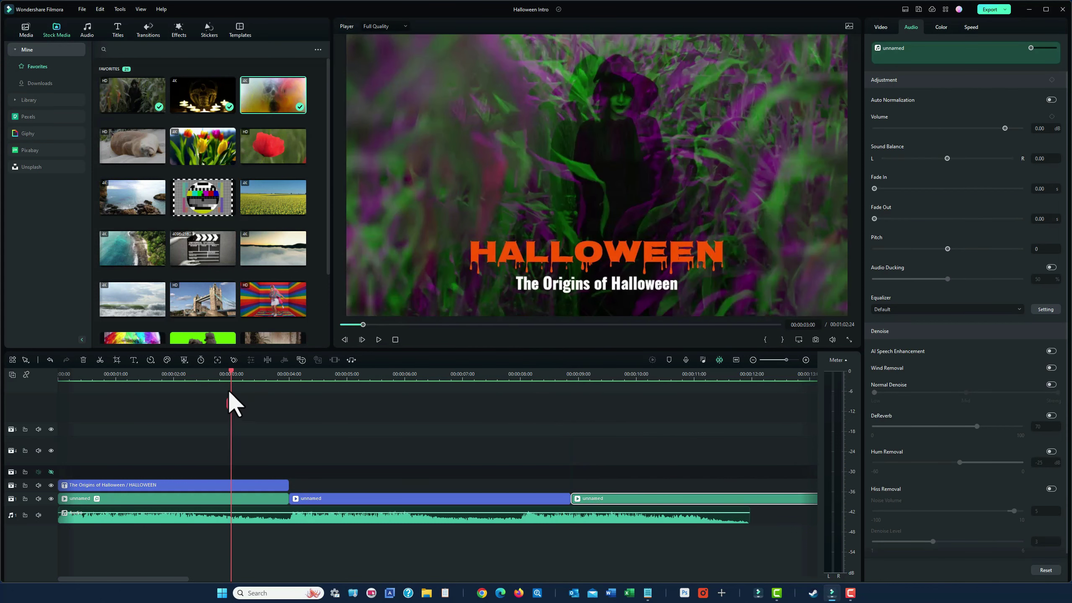
click(185, 371)
key(space)
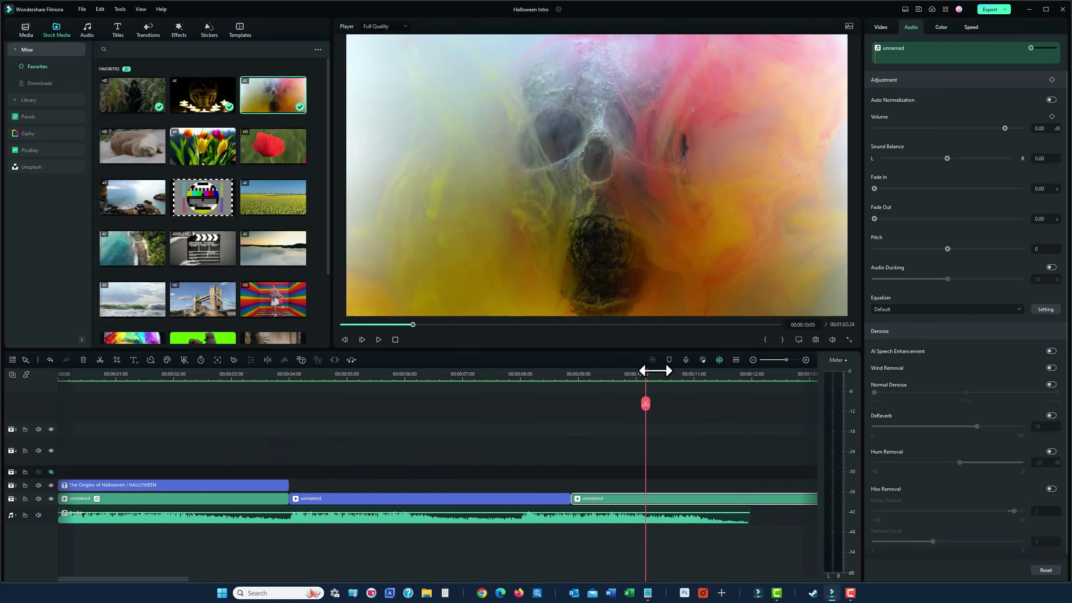
drag(652, 371, 565, 383)
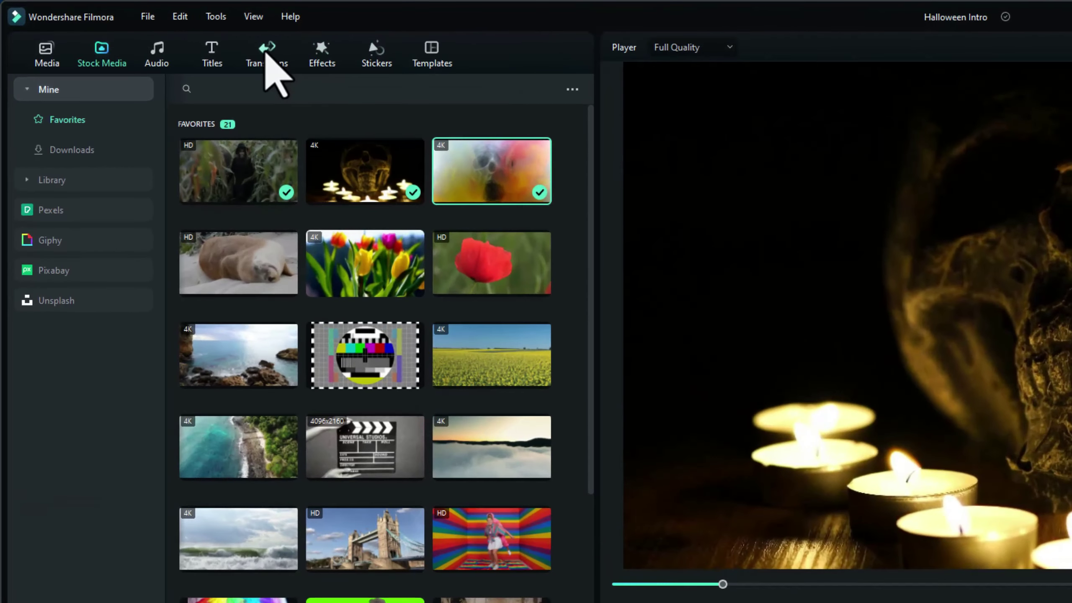
Search the transitions for "dissolve" and add Dissolve between the skull and candles clip and the smoke skull clip.
click(266, 52)
click(230, 90)
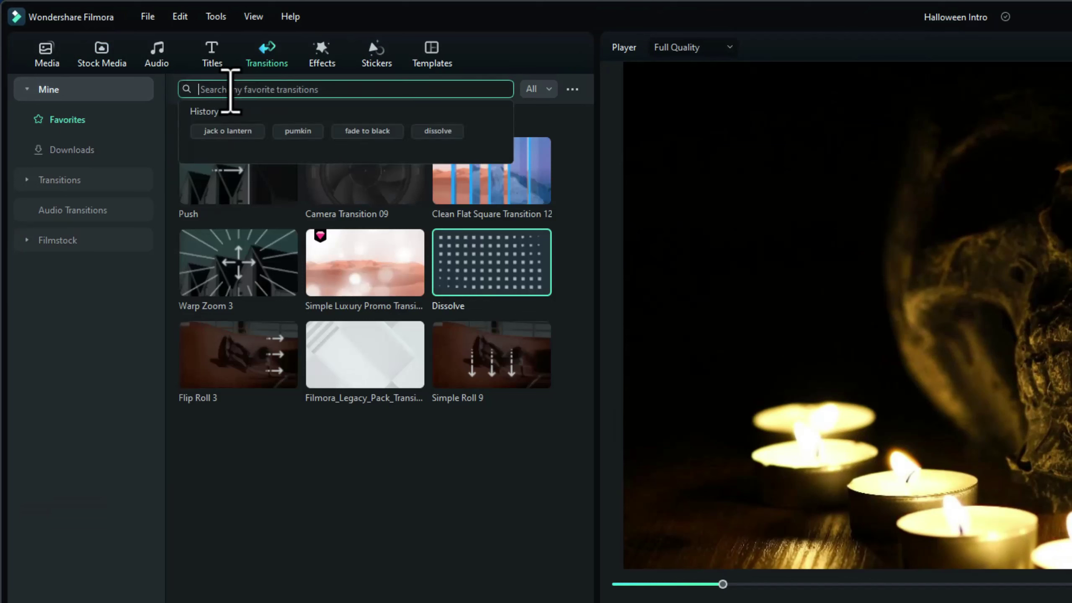
text(dissi)
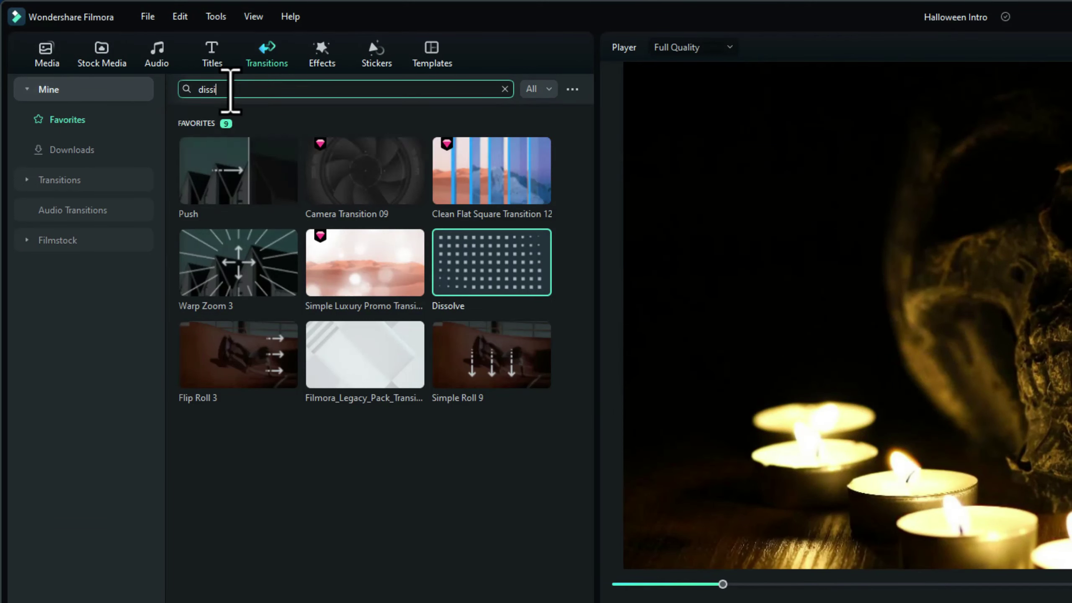
text(lve)
key(Return)
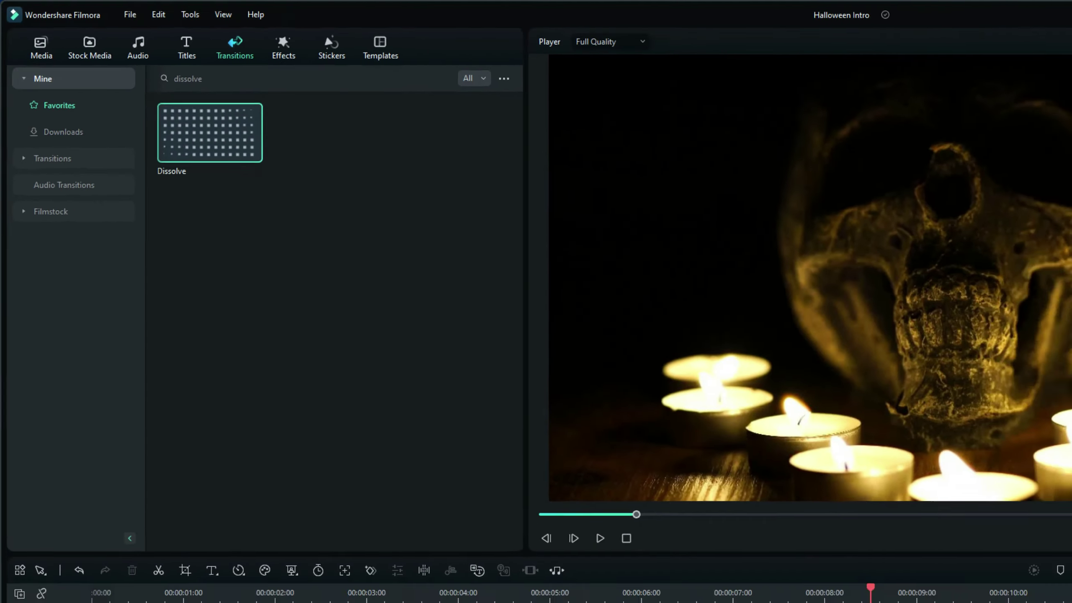
mouse_move(238, 151)
mouse_down()
mouse_move(586, 515)
mouse_move(569, 499)
mouse_up()
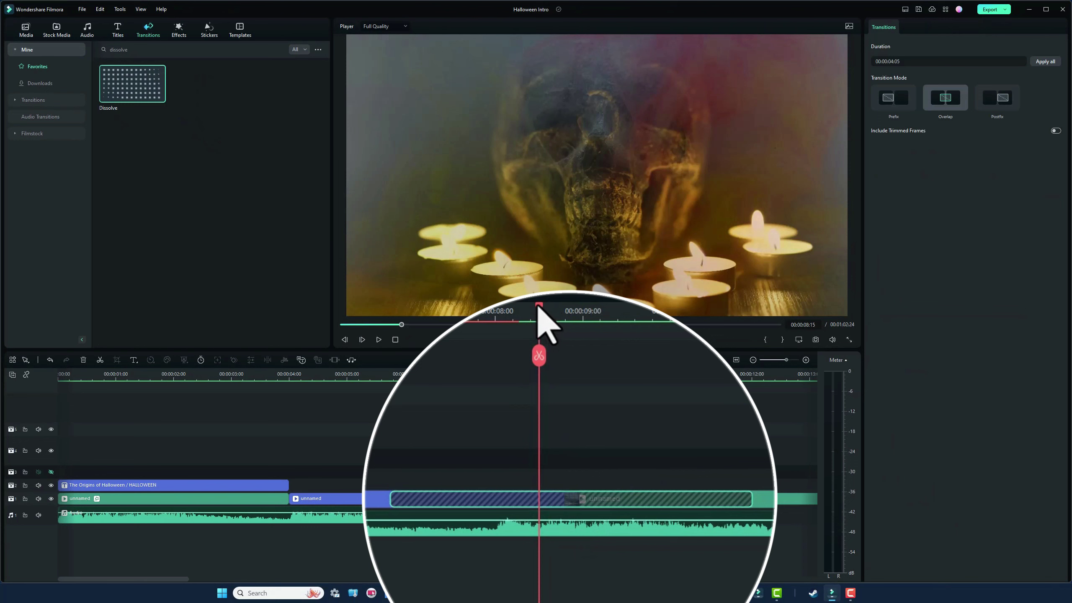
Preview the Dissolve transition between the second and third clips.
drag(538, 307, 396, 307)
key(space)
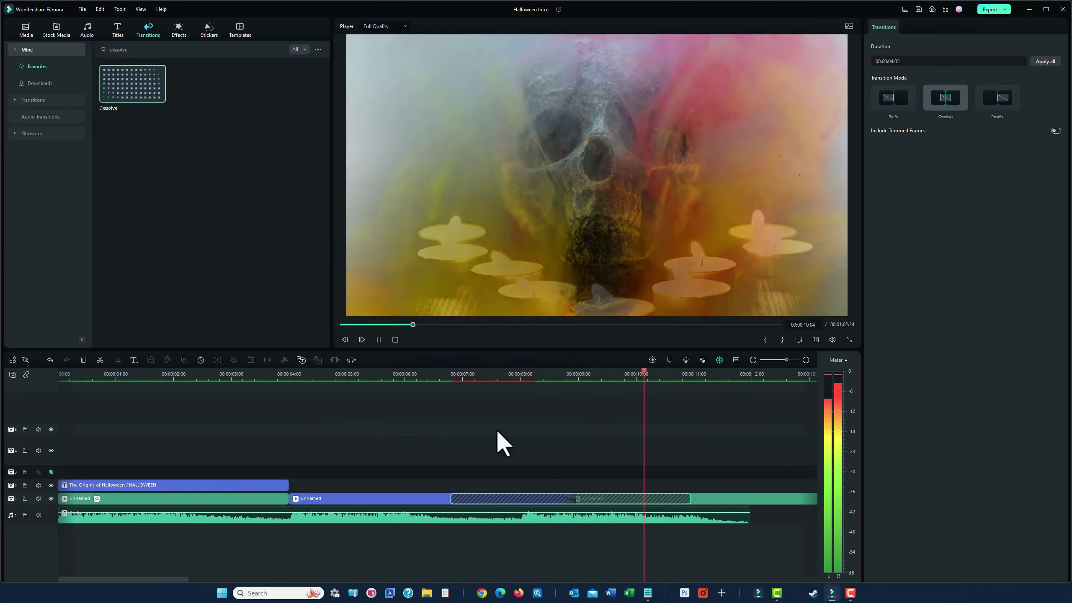
key(space)
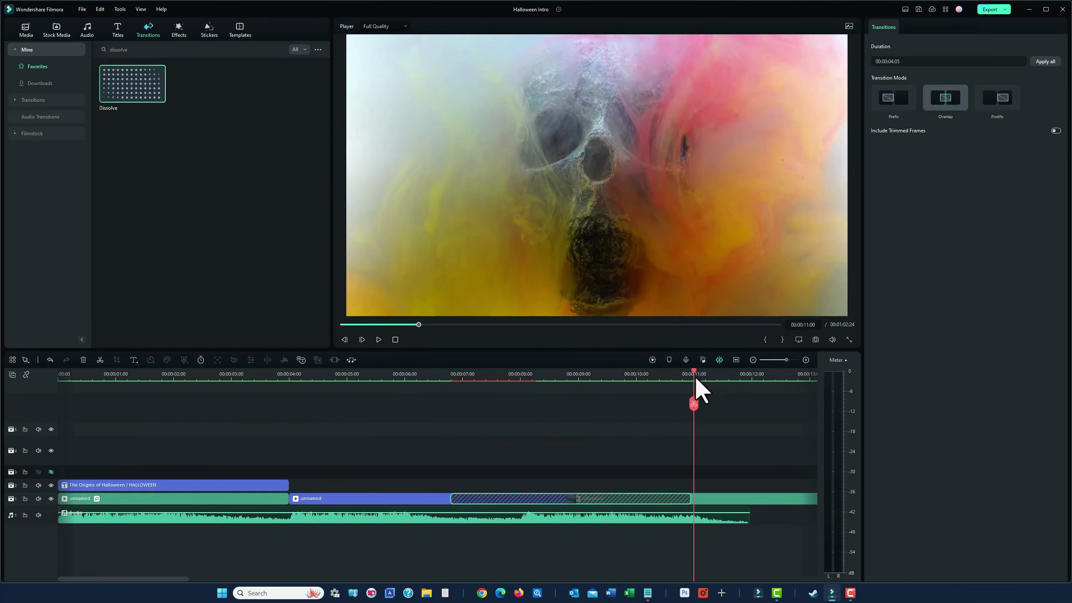
Try out the Warp Zoom 3 transition between the first and second clips and remove it.
drag(695, 373, 257, 378)
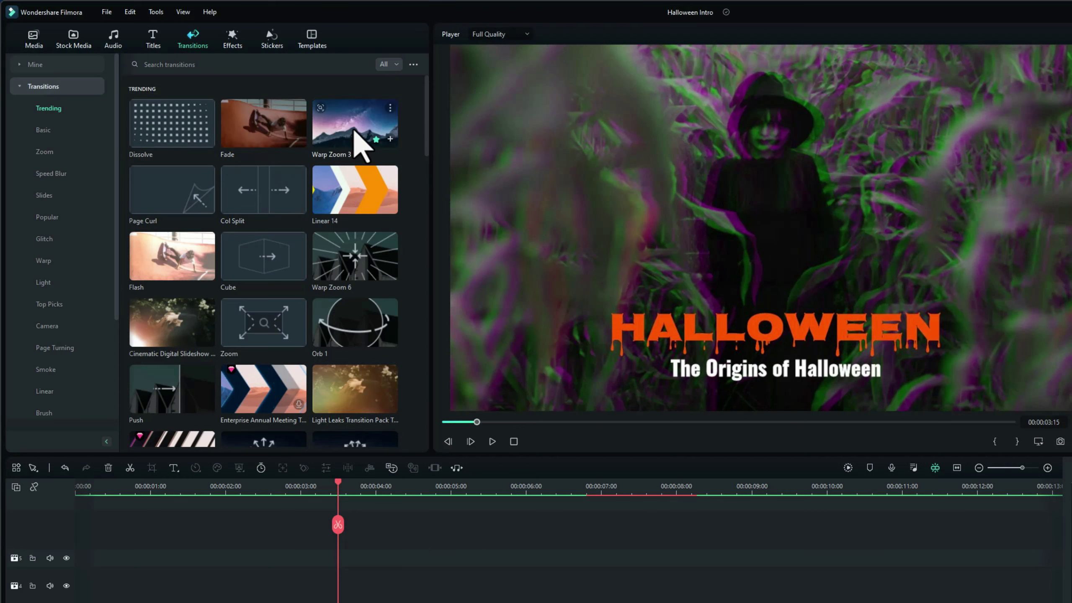
drag(358, 143, 373, 602)
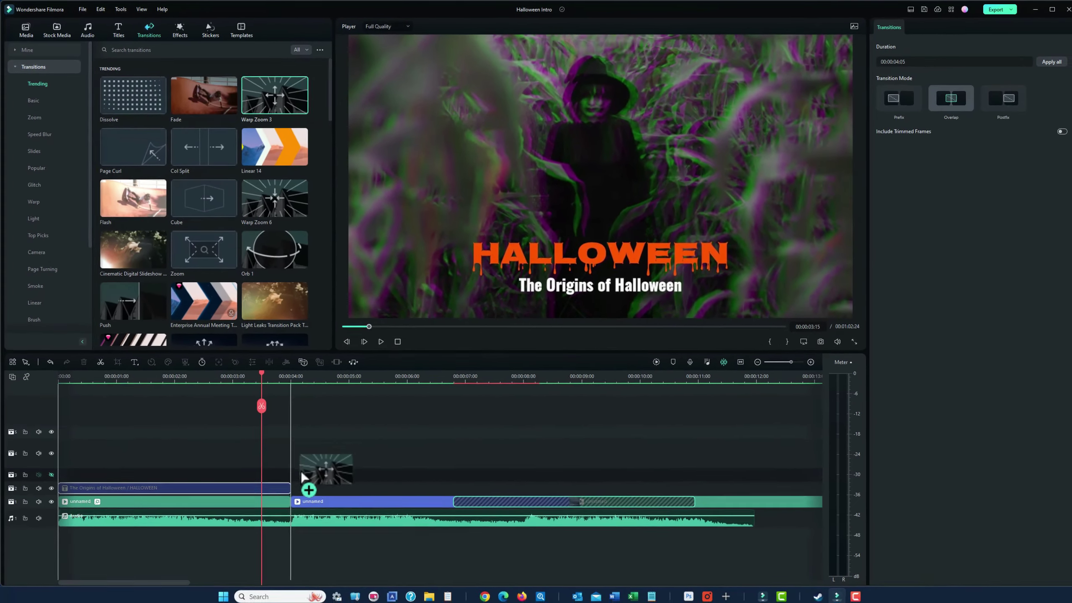
drag(286, 495, 286, 496)
click(245, 374)
drag(233, 379, 150, 393)
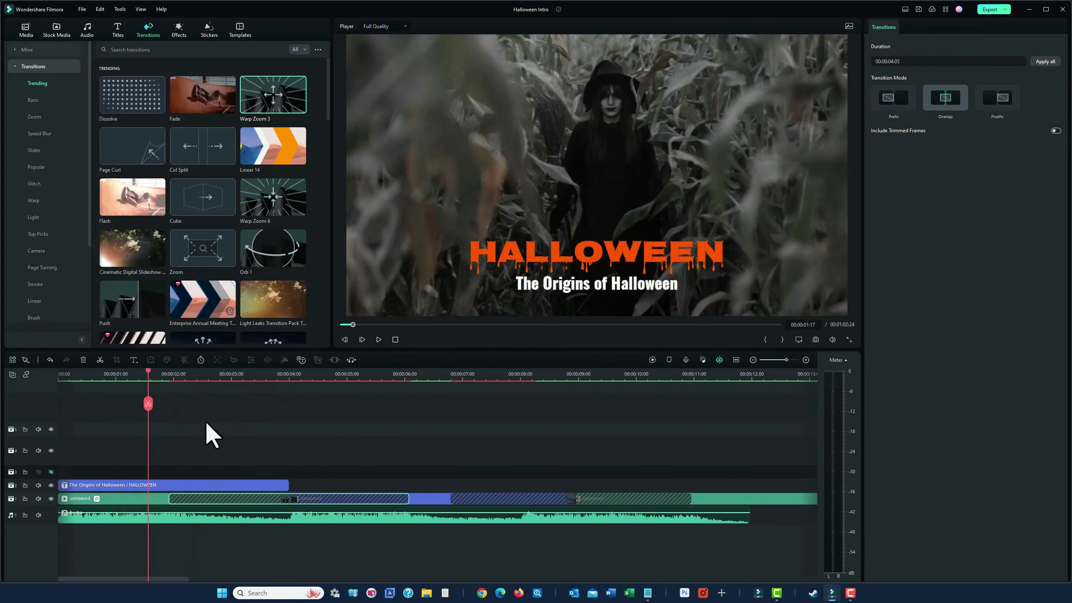
key(space)
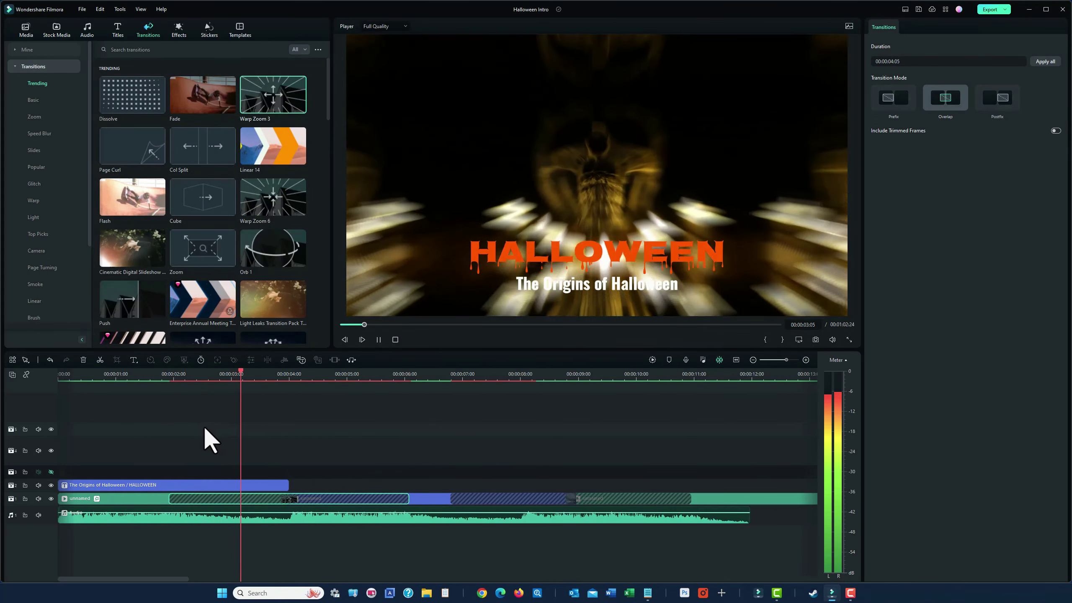
key(space)
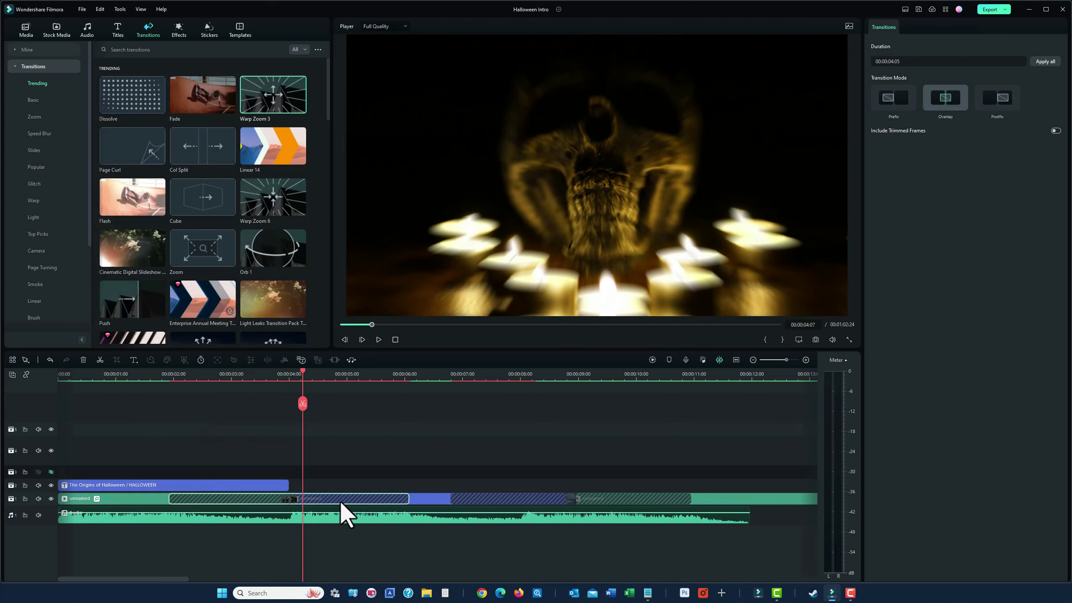
key(Delete)
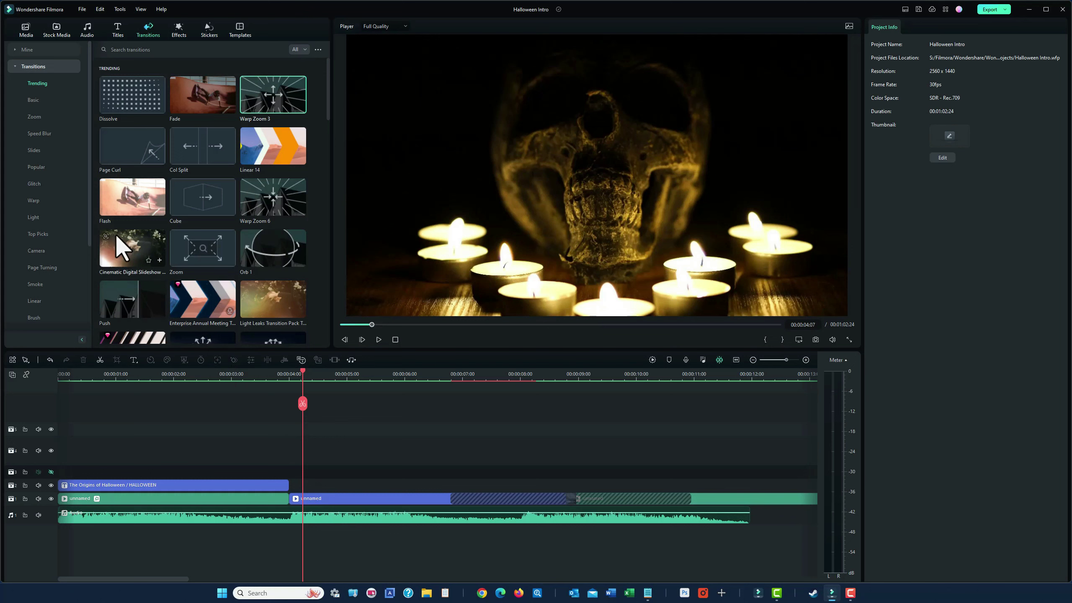
Add the Flash transition between the cornfield clip and the skull and candles clip and preview it.
drag(129, 200, 280, 501)
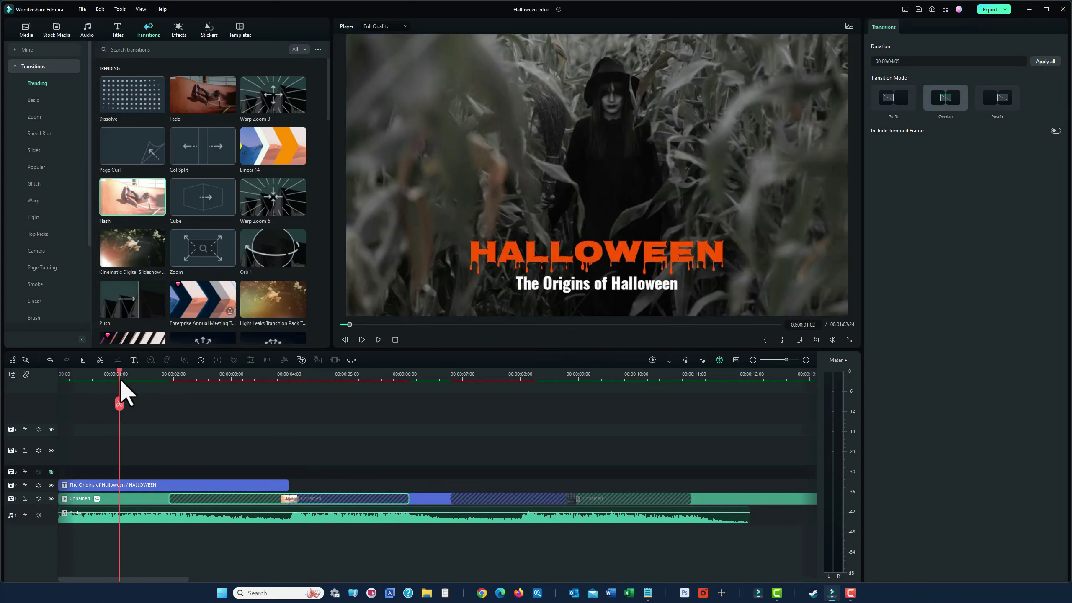
key(space)
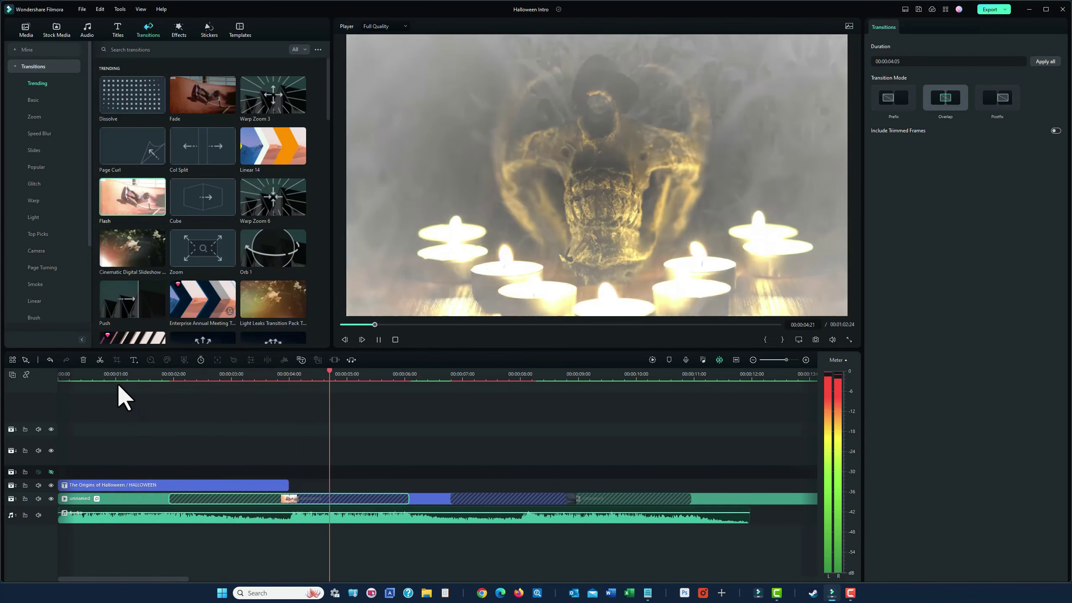
key(space)
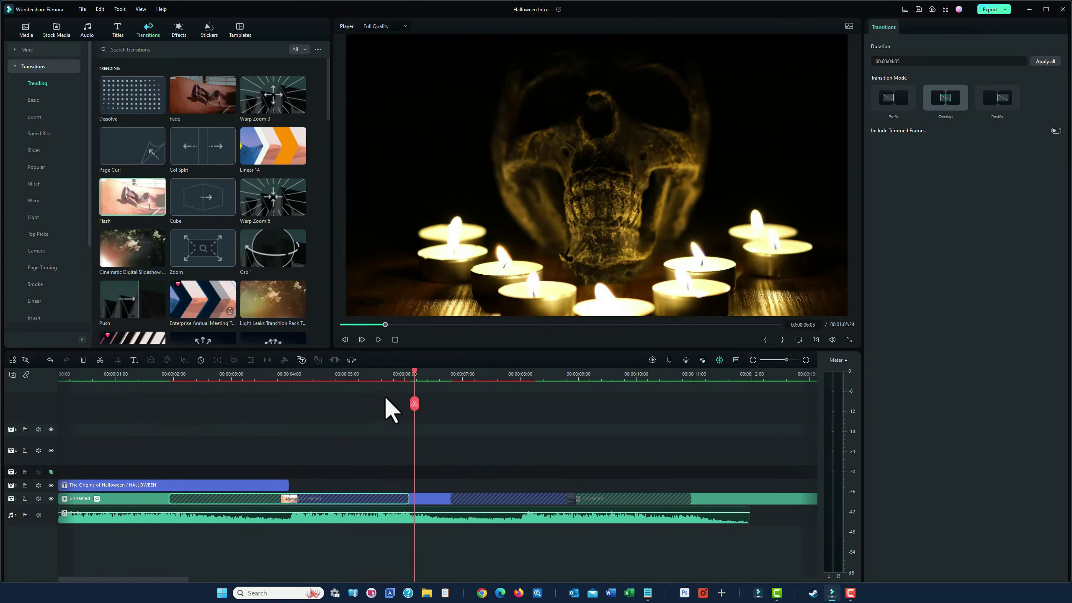
Shorten the Flash transition to about 2 seconds and play it back.
drag(204, 383, 181, 385)
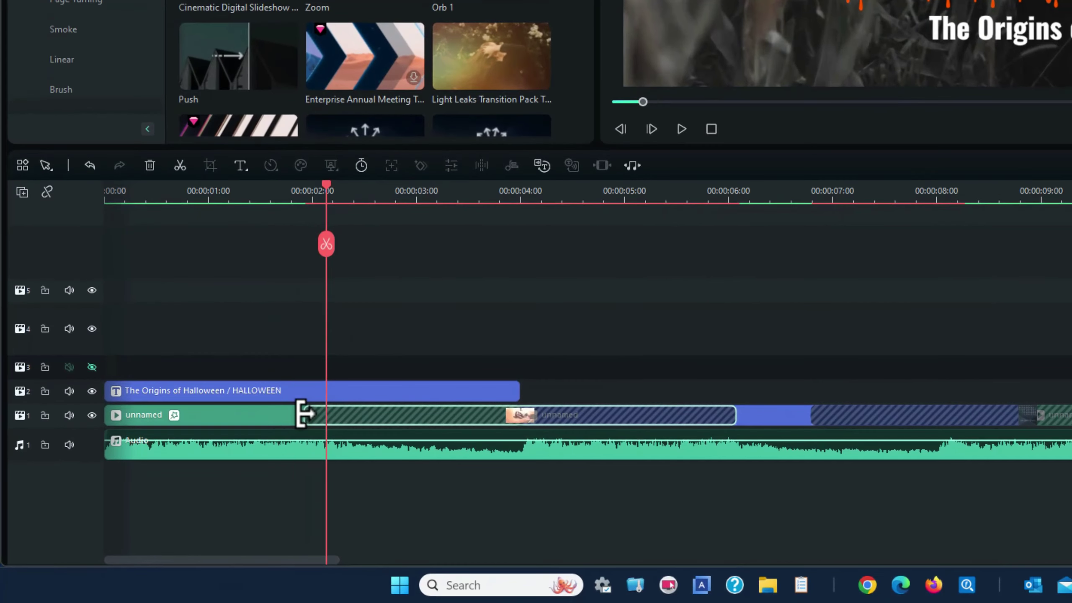
drag(170, 498, 174, 498)
drag(312, 413, 412, 413)
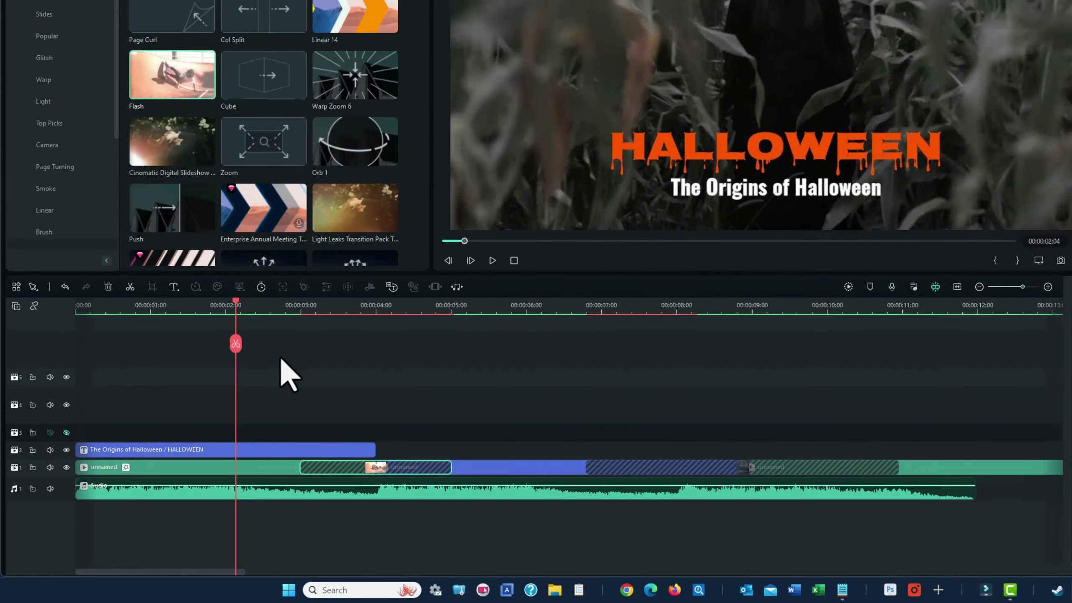
key(space)
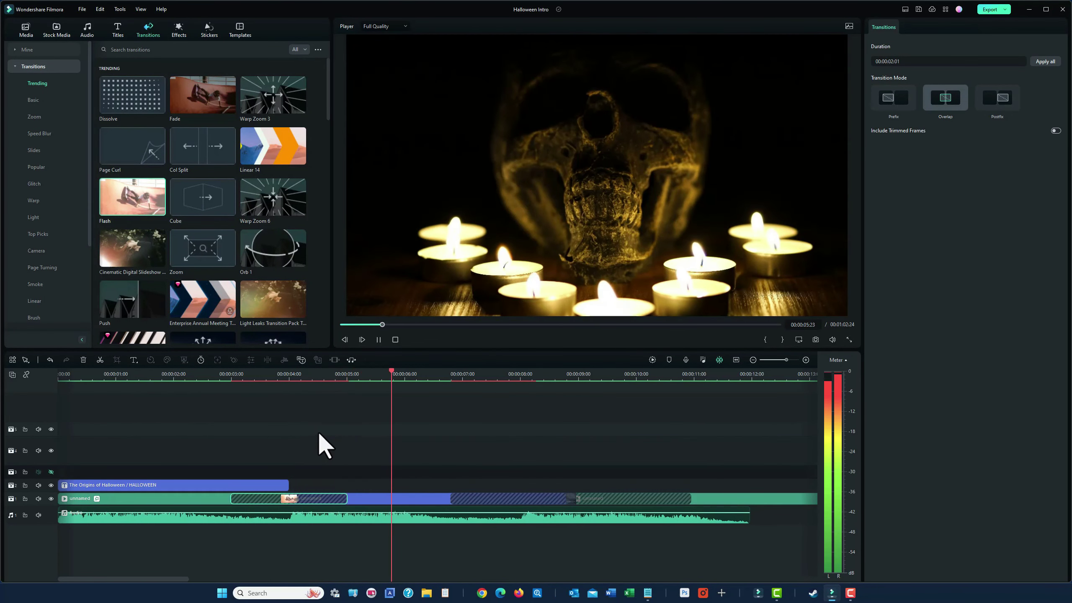
key(space)
Copy the The Origins of Halloween / HALLOWEEN title and paste it on the same track at 4 seconds, right after the original.
click(218, 377)
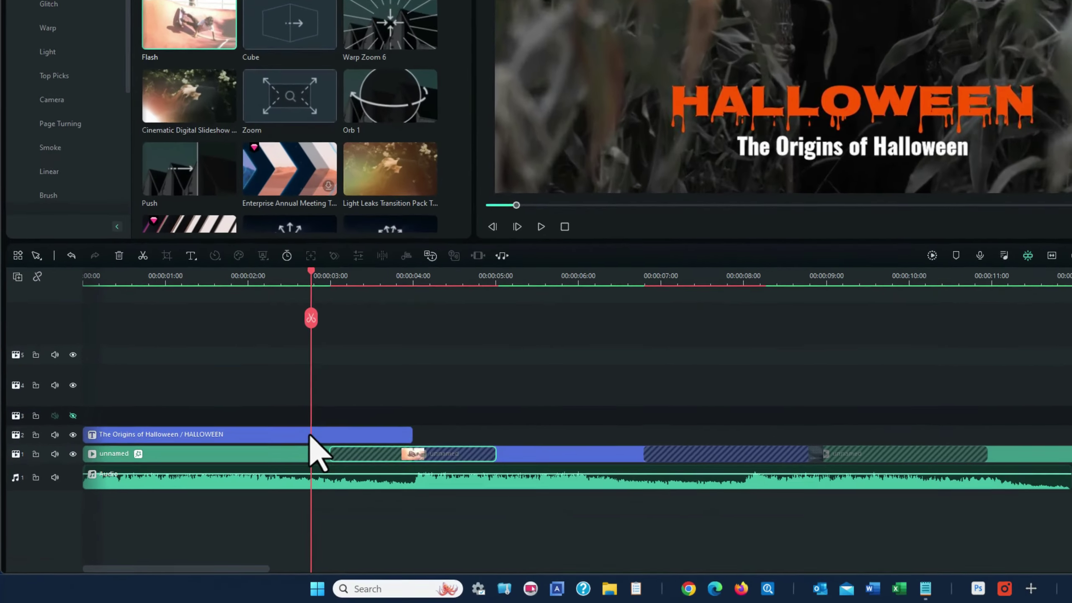
click(219, 485)
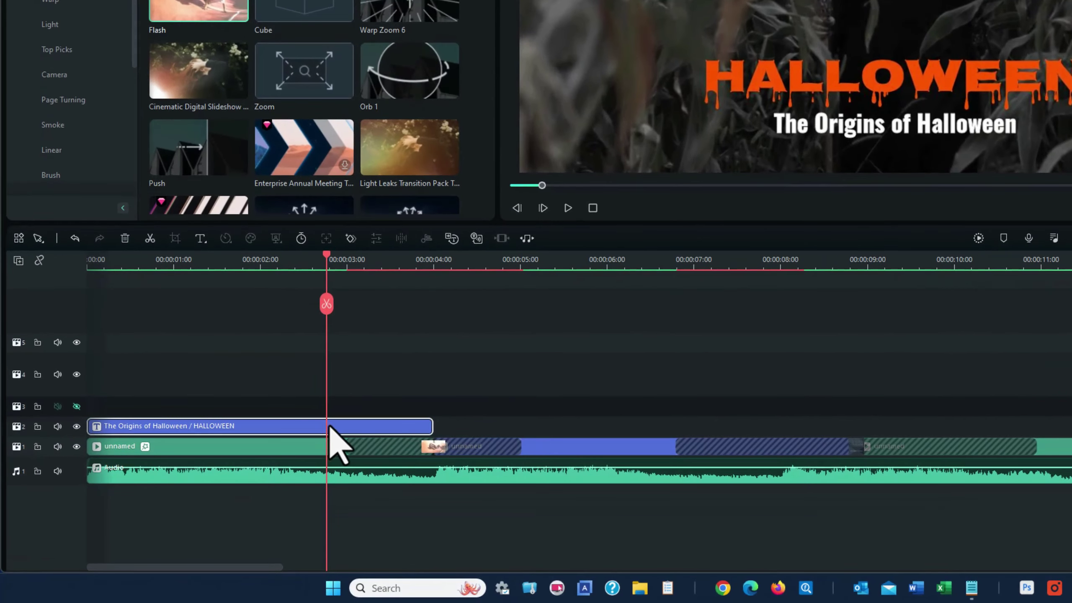
right_click(355, 424)
click(378, 127)
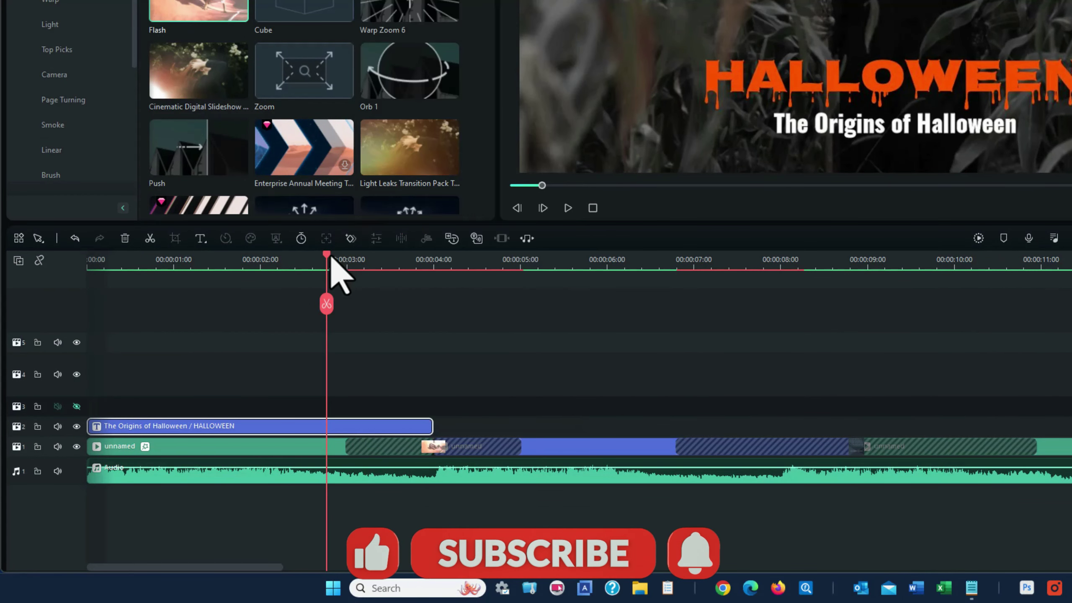
drag(328, 255, 402, 257)
drag(441, 289, 436, 288)
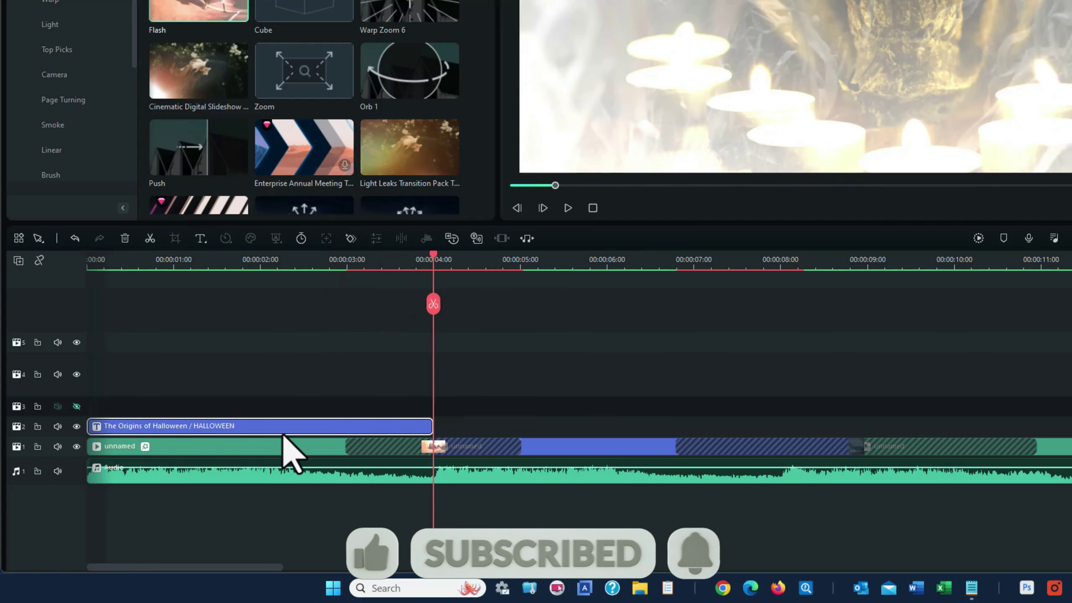
click(68, 424)
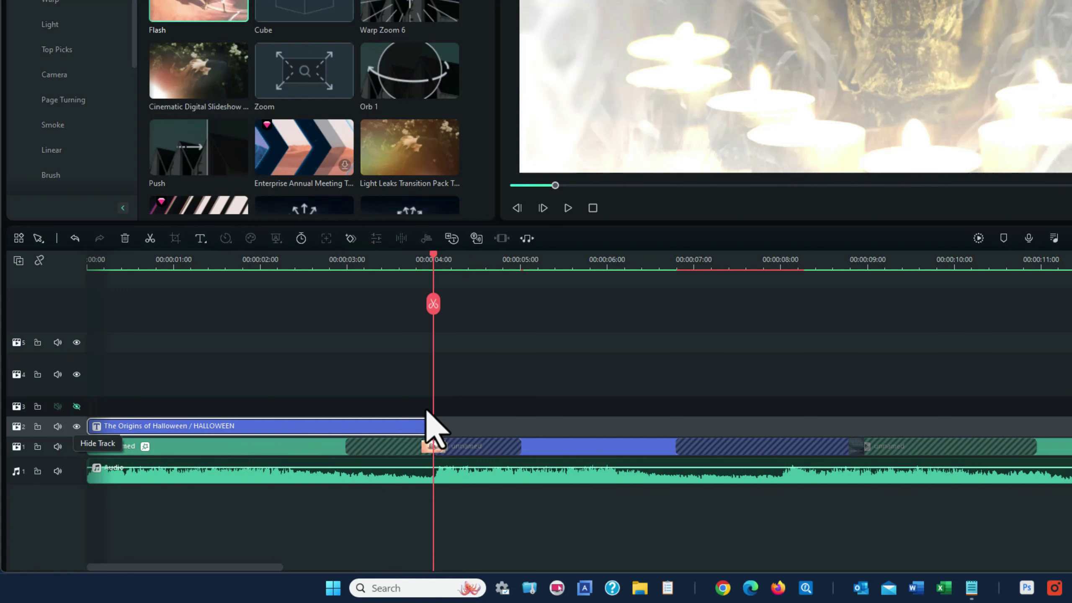
right_click(448, 440)
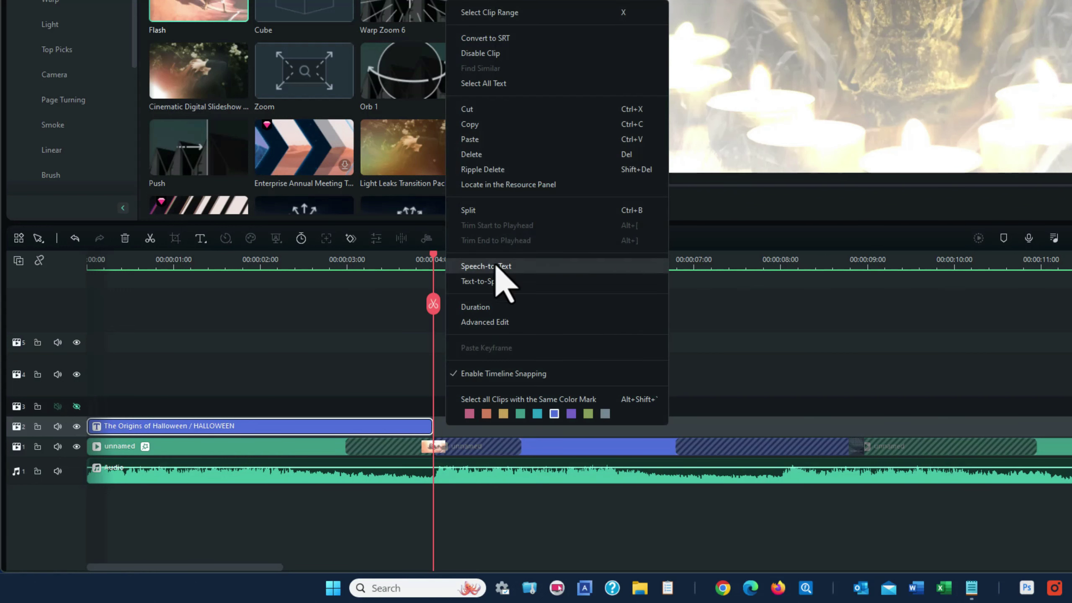
click(470, 139)
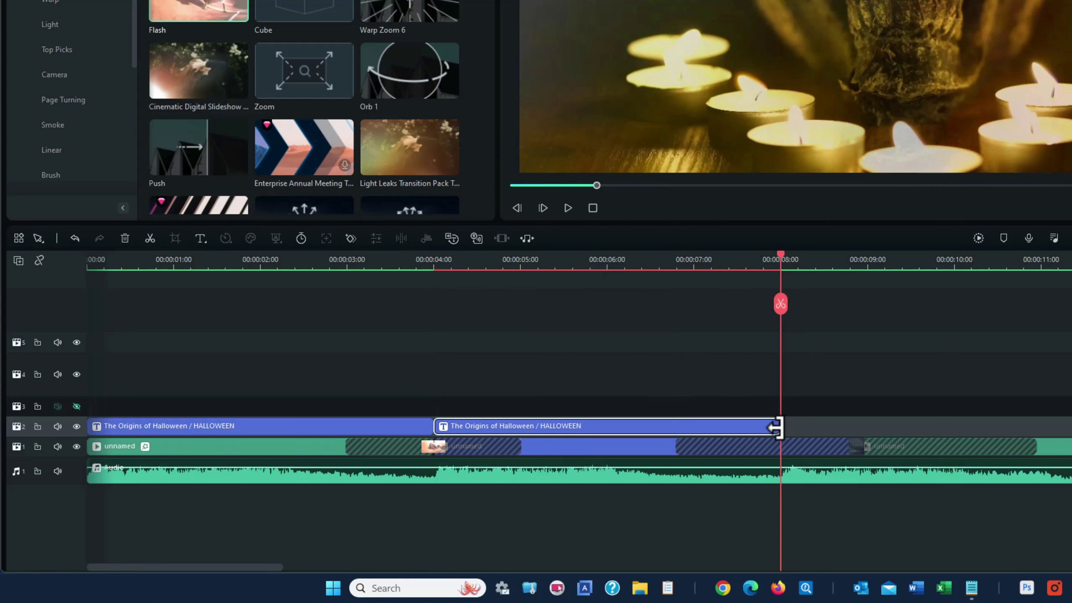
Extend the pasted title to the end of the skull and candles clip and play back the sequence.
drag(774, 428, 858, 449)
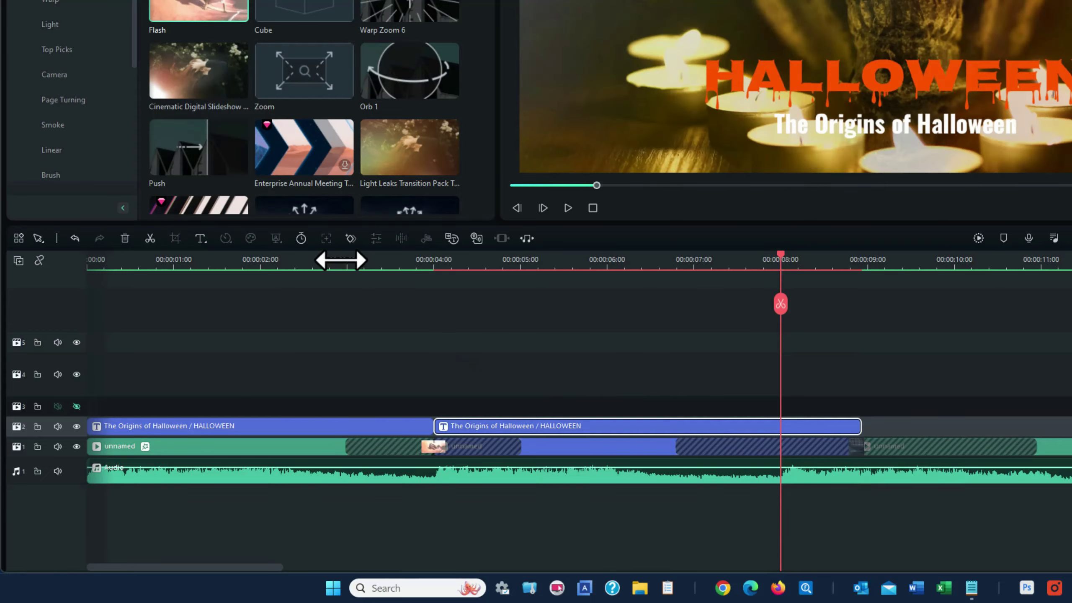
click(341, 261)
key(space)
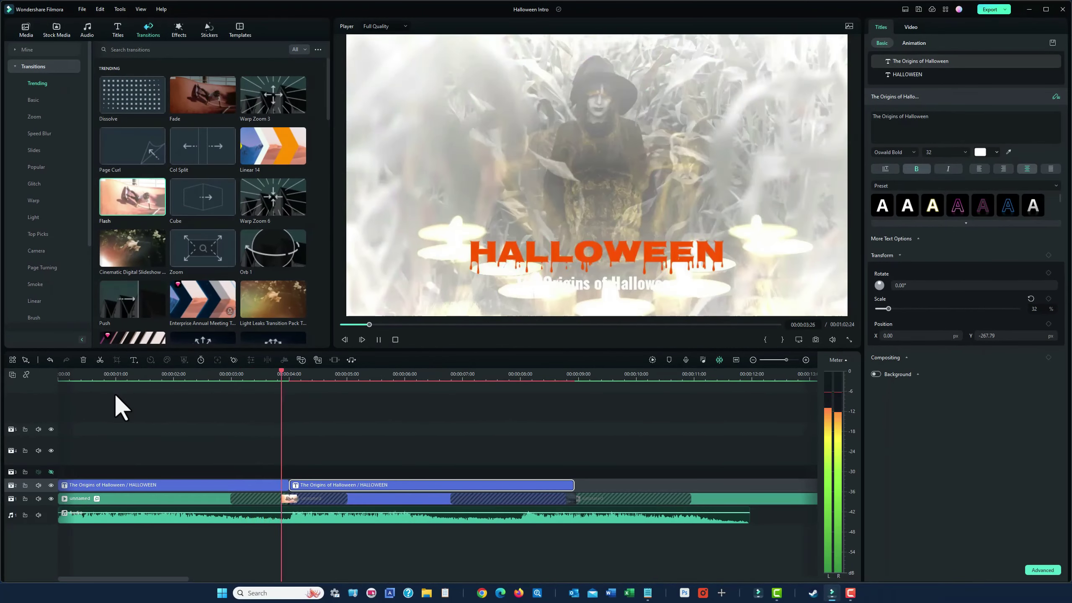
Delete The Origins of Halloween line from the second title and move HALLOWEEN to the top of the frame, about 286 px in Y.
key(space)
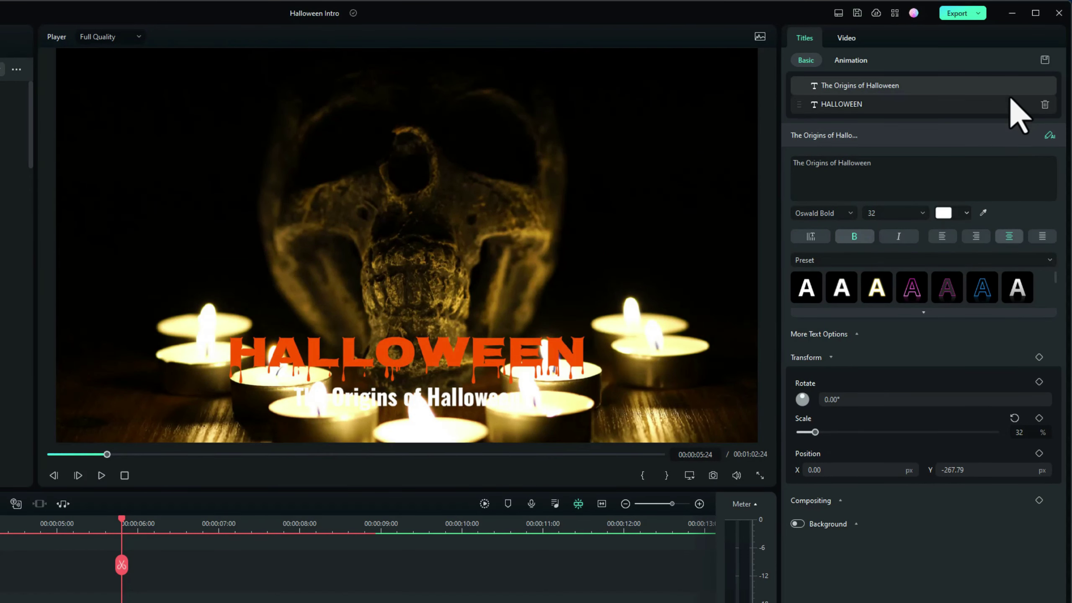
mouse_move(1013, 89)
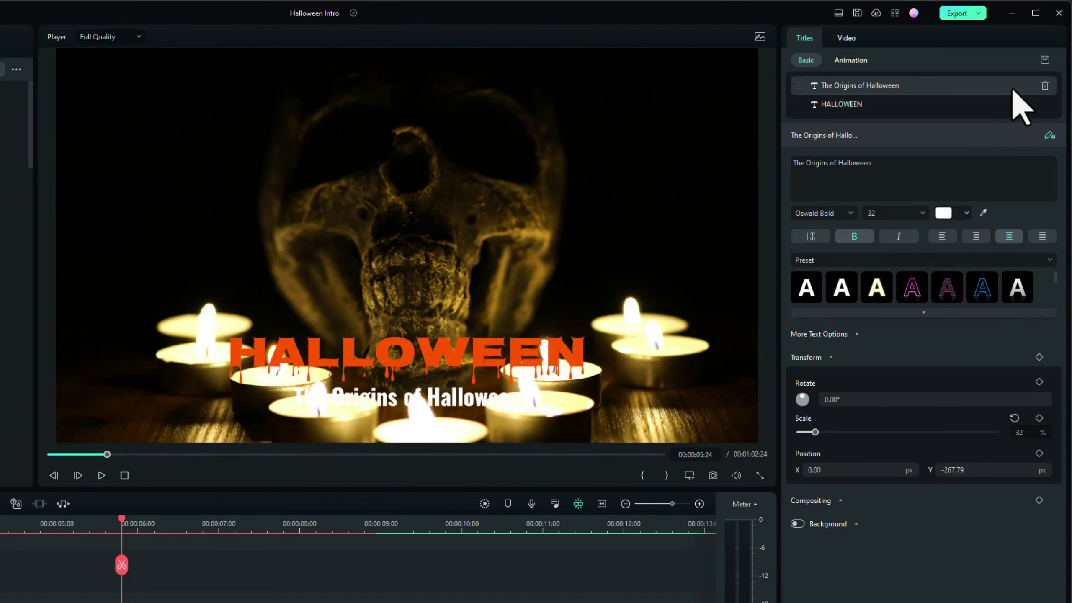
click(1044, 86)
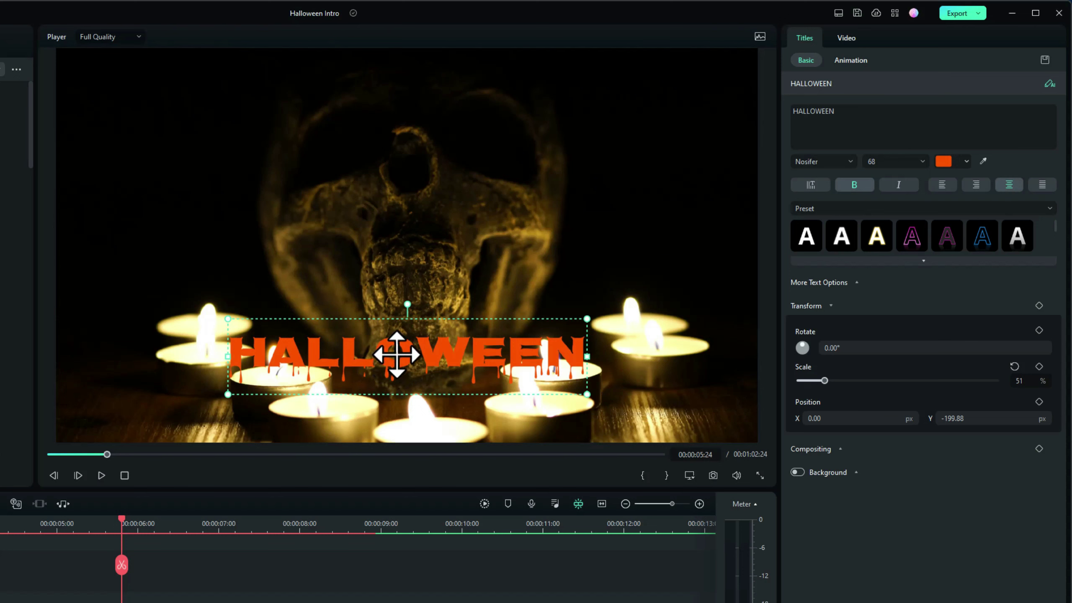
drag(396, 355, 396, 84)
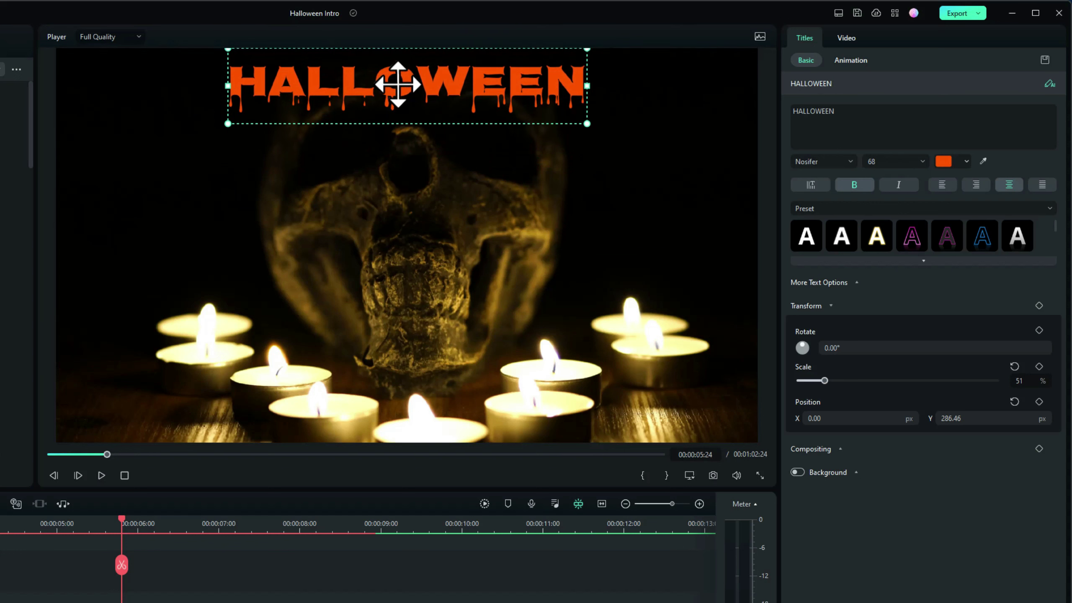
Replace the HALLOWEEN text in the second title with The True Story Of Halloween.
click(865, 109)
drag(859, 114, 790, 111)
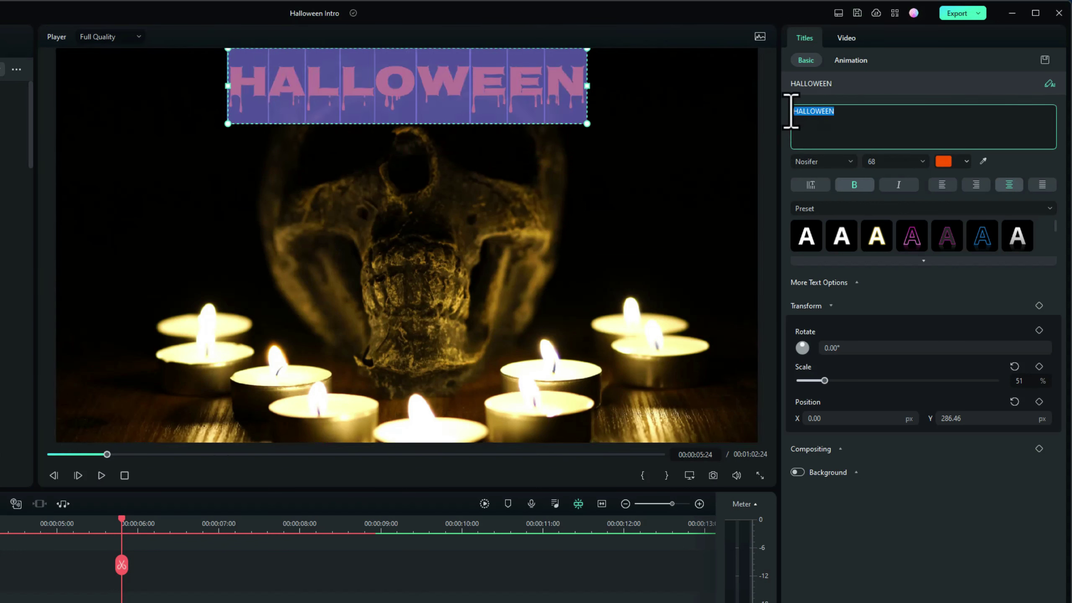
text(The Tru)
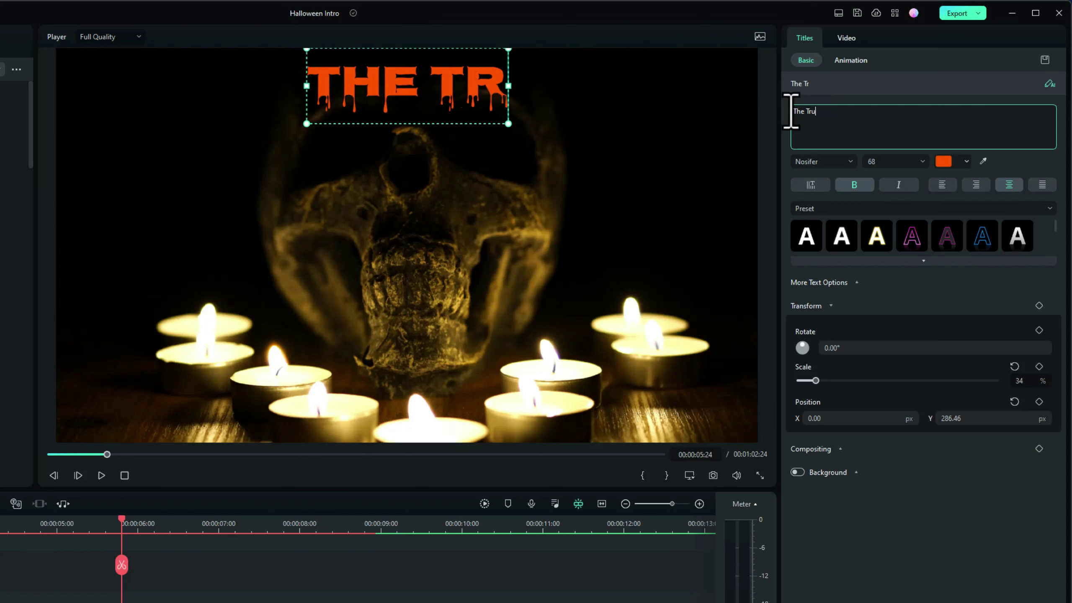
text(e Story)
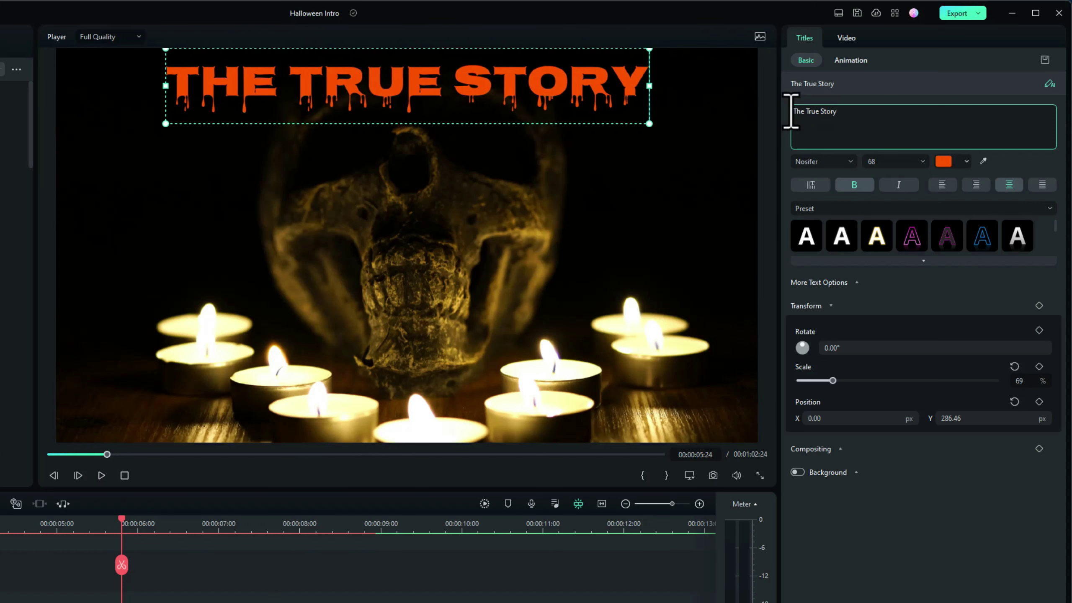
text( Of Hallo)
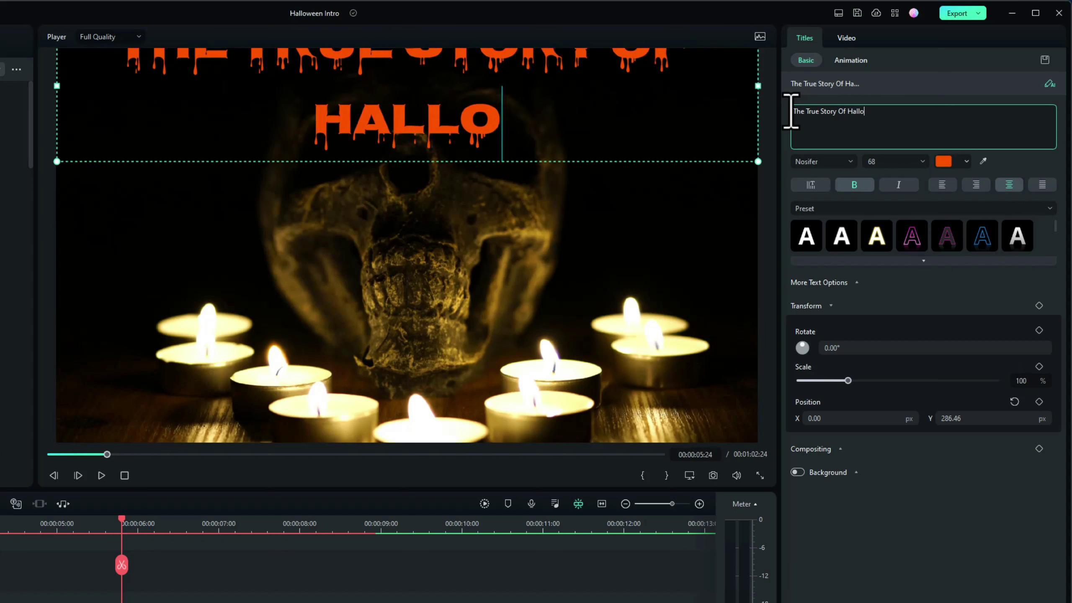
text(ween)
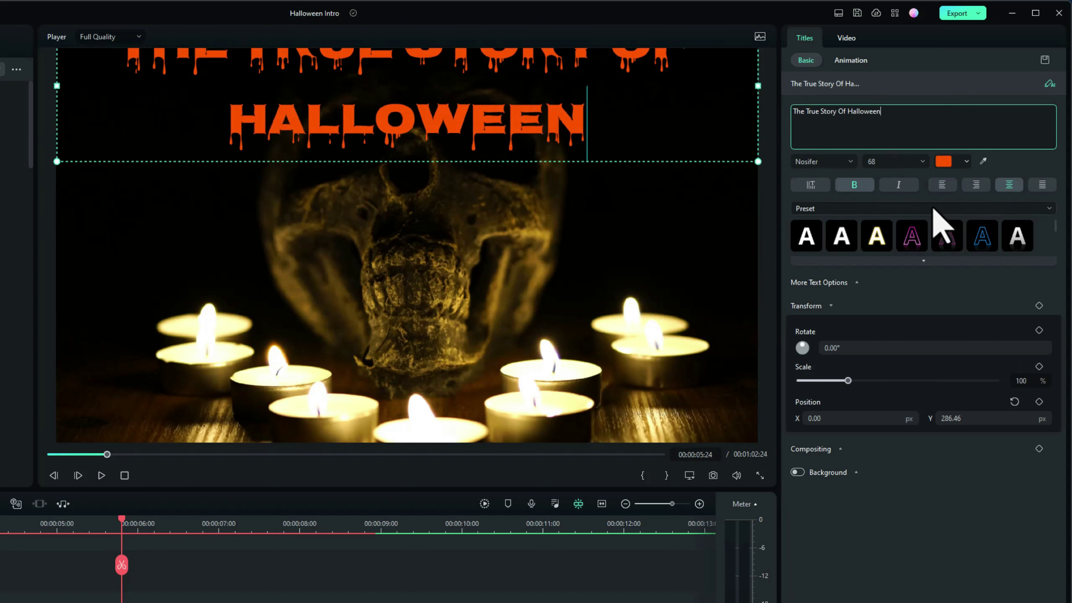
Set the font size of The True Story Of Halloween title to 48.
click(922, 164)
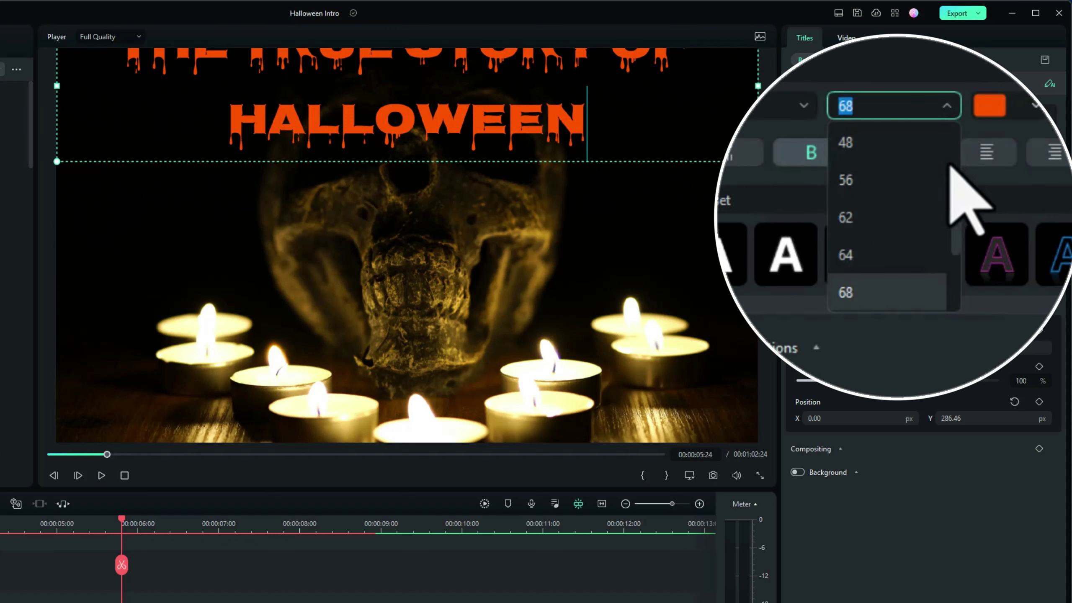
click(903, 194)
click(904, 160)
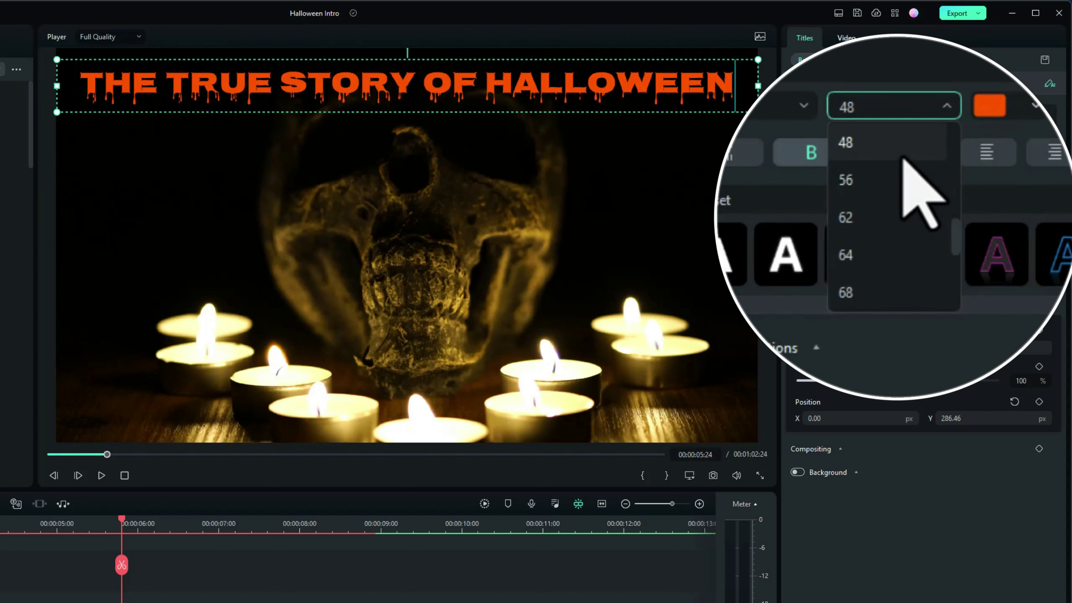
click(903, 157)
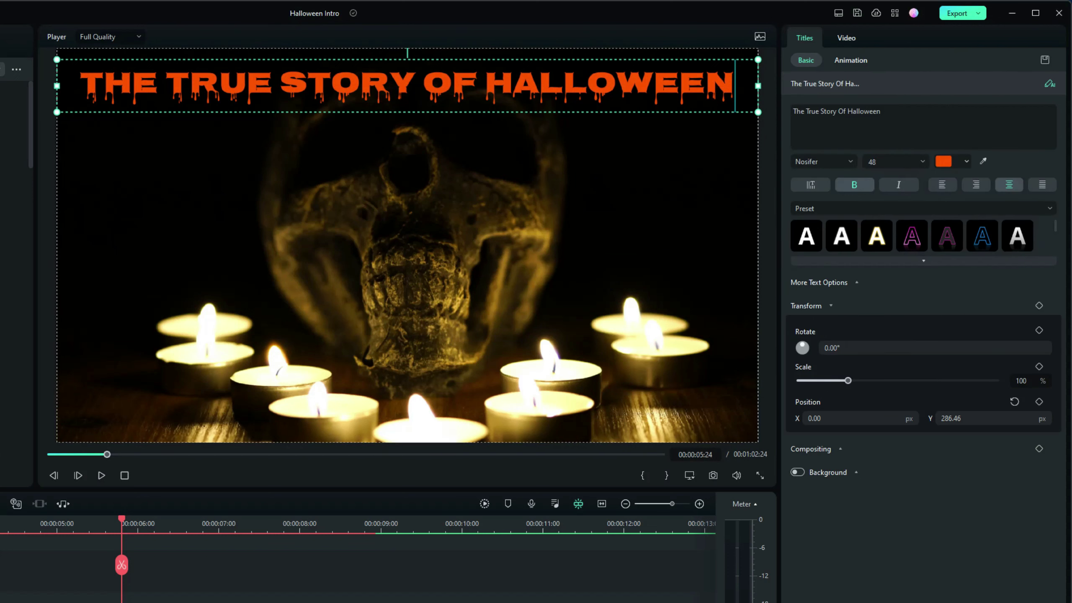
Play back the cut between the cornfield and skull clips, and the intro from its start, to check the new title.
drag(121, 518, 0, 518)
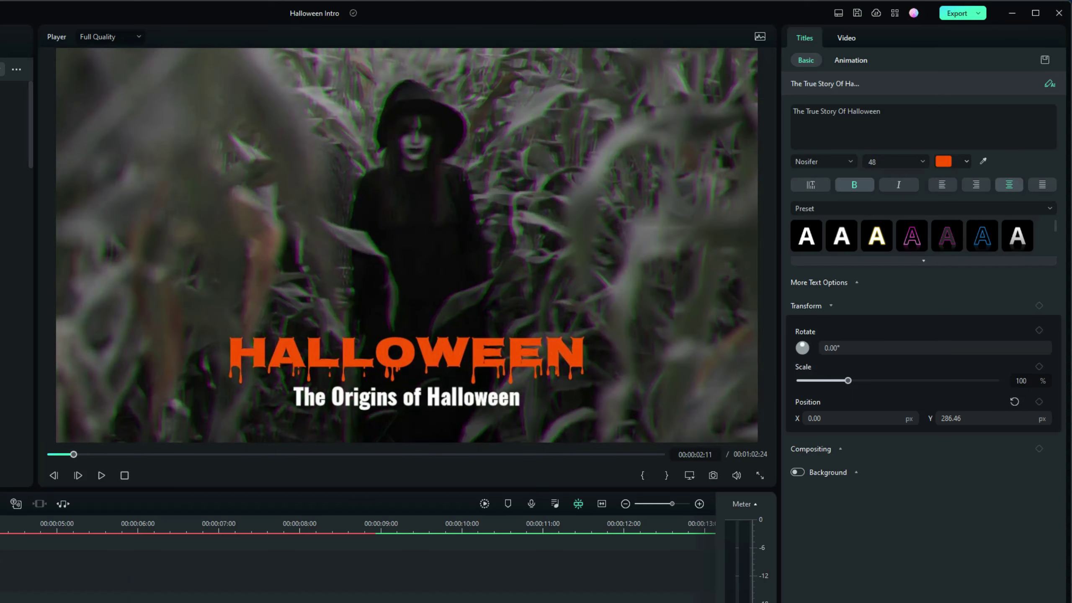
key(space)
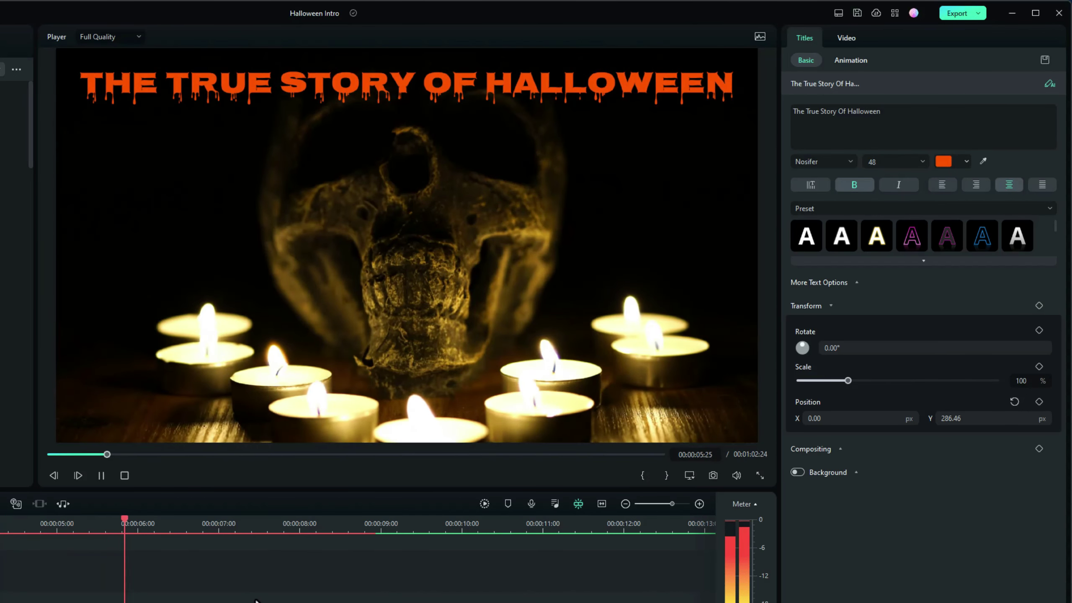
key(space)
click(1, 524)
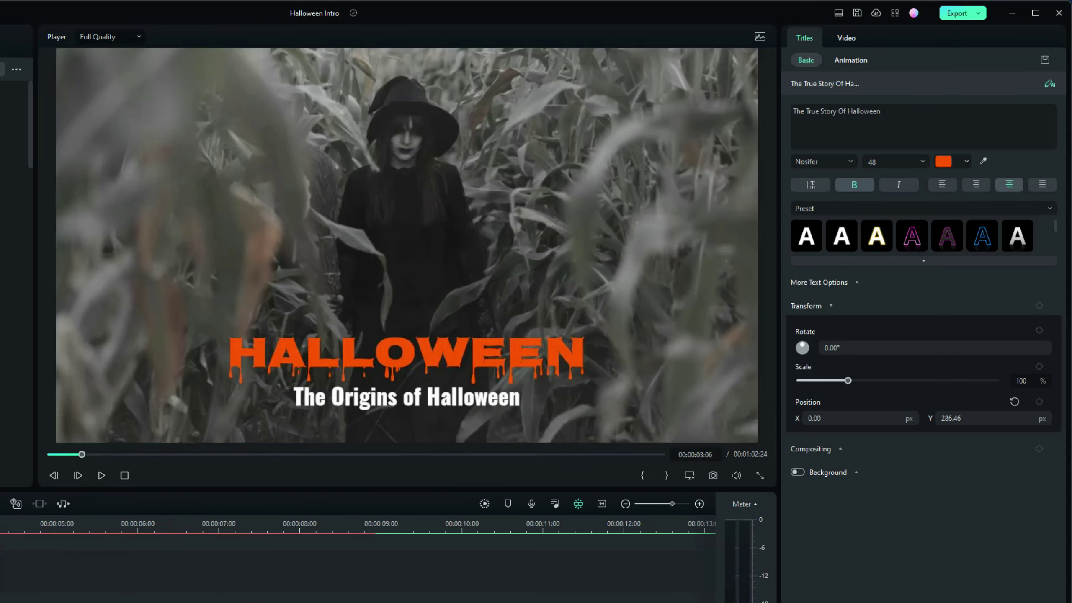
click(1, 523)
key(space)
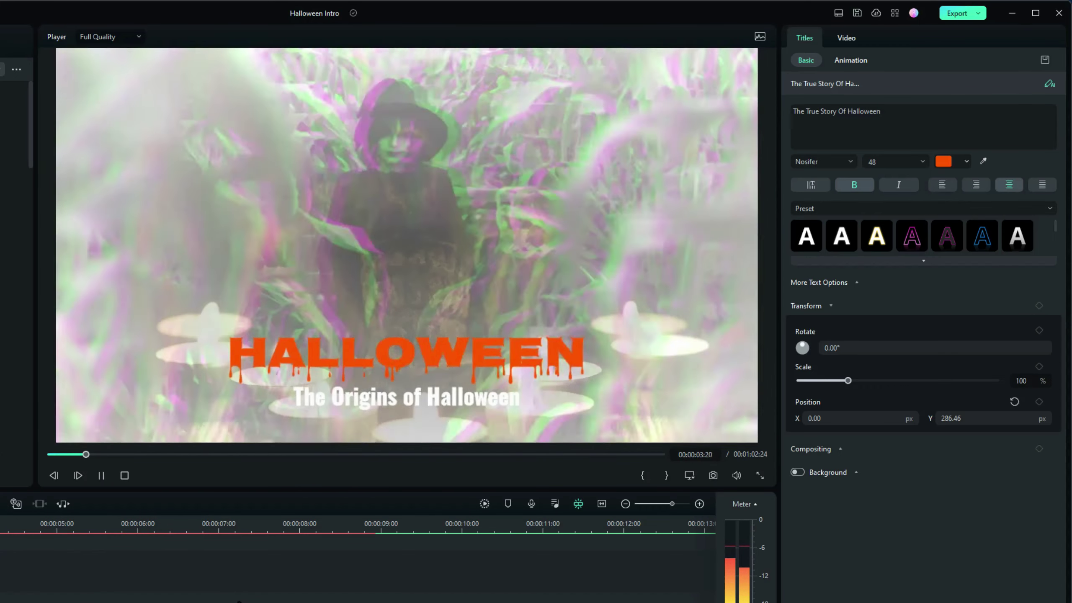
key(space)
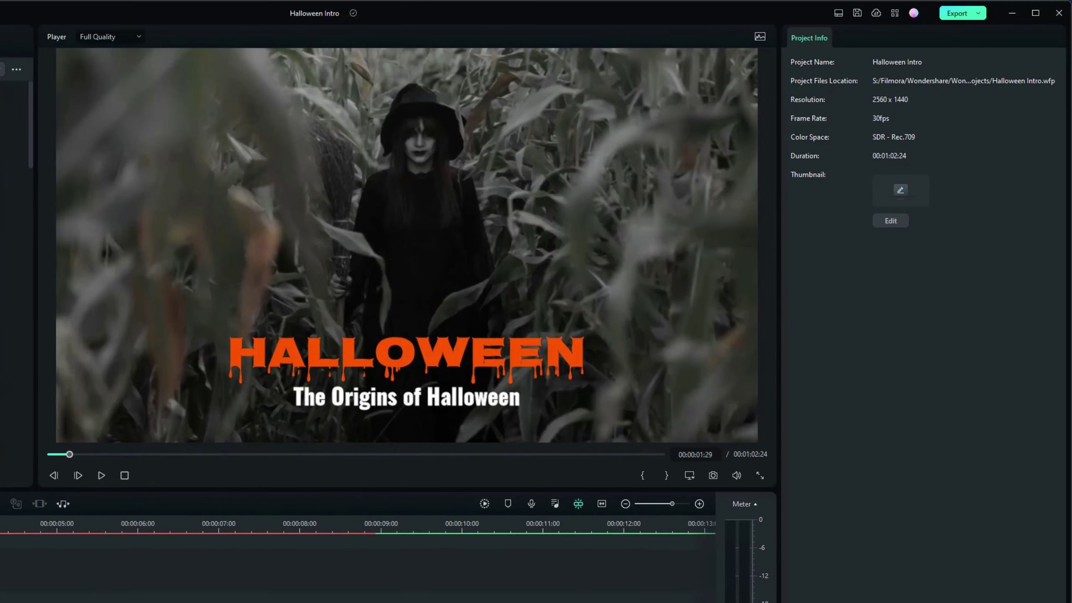
key(space)
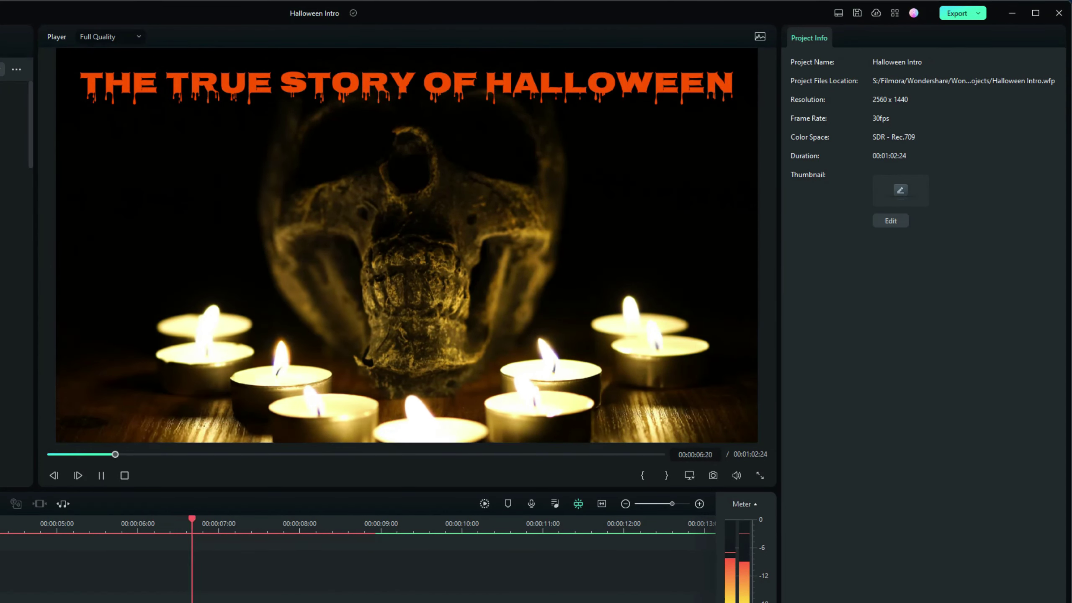
click(124, 475)
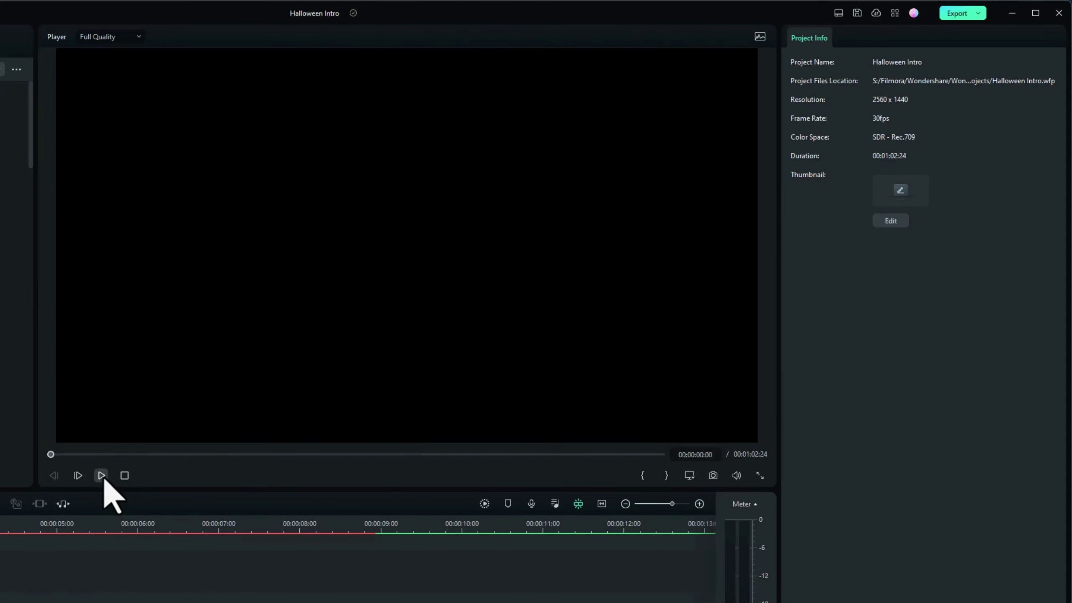
click(102, 475)
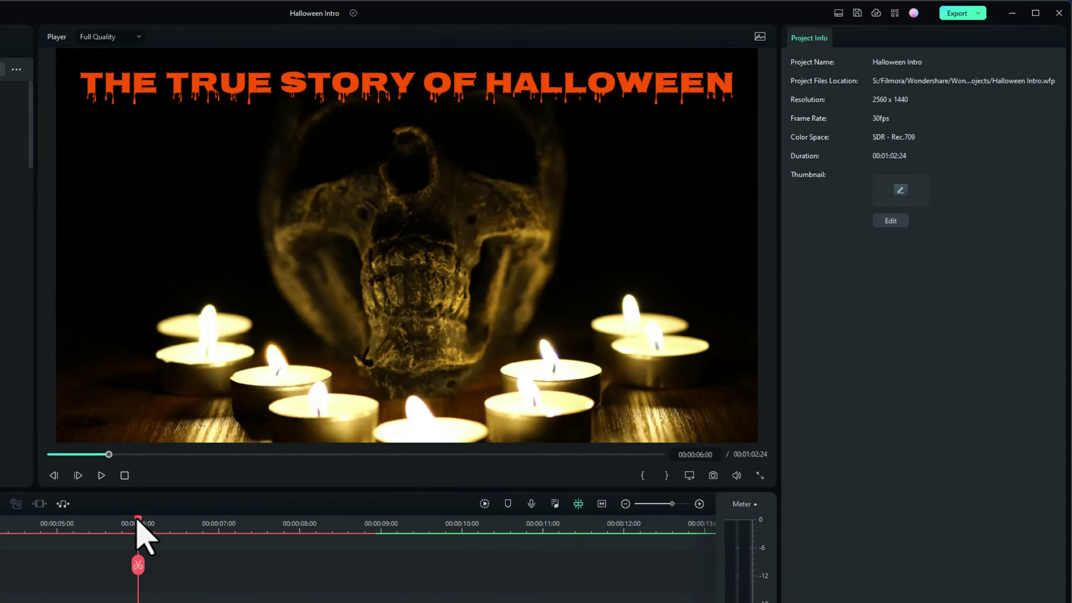
Return the playhead to the start of the timeline and mute the template's audio track.
drag(137, 519, 0, 522)
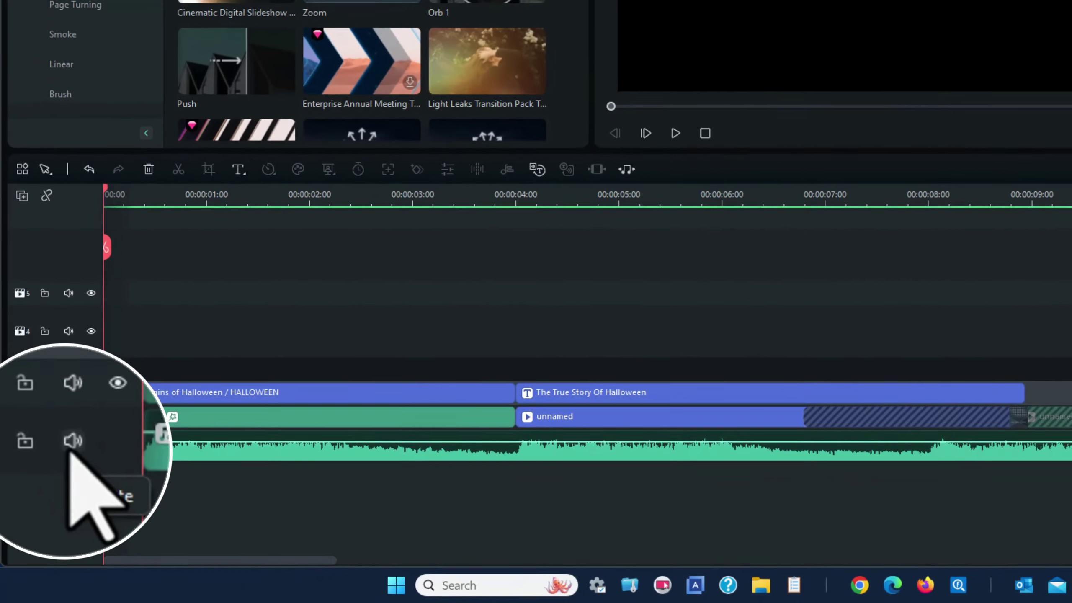
click(72, 441)
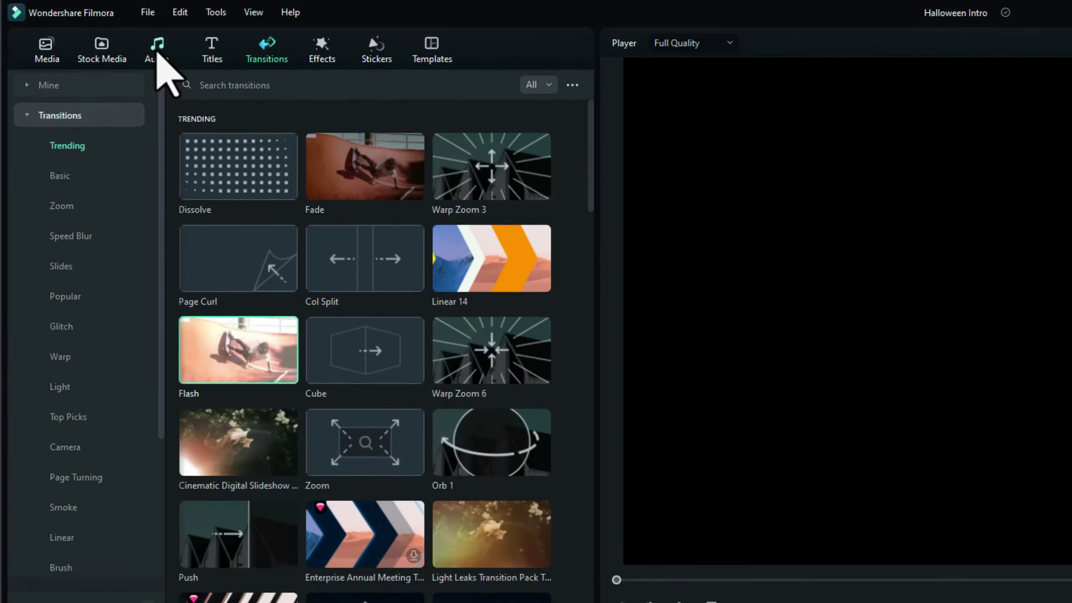
Search the music library for halloween.
click(157, 52)
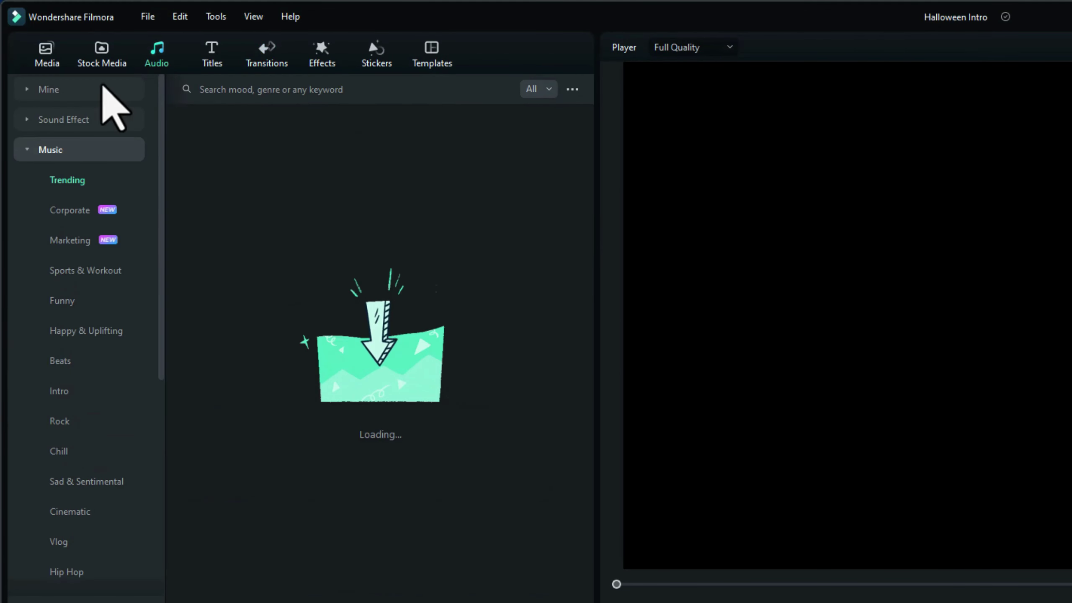
click(27, 148)
click(55, 150)
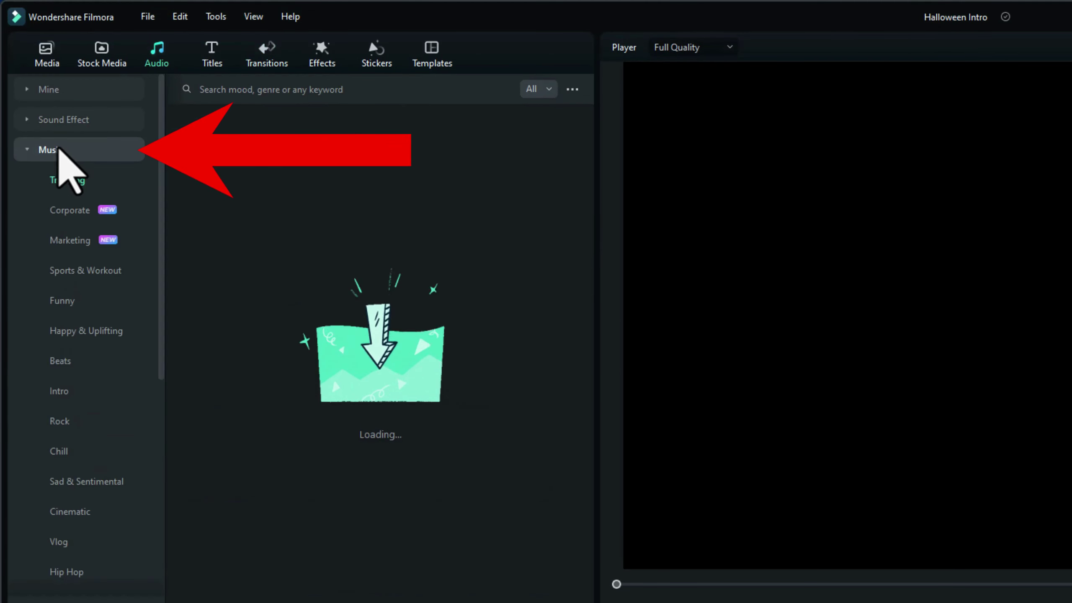
click(53, 149)
click(304, 91)
text(ha)
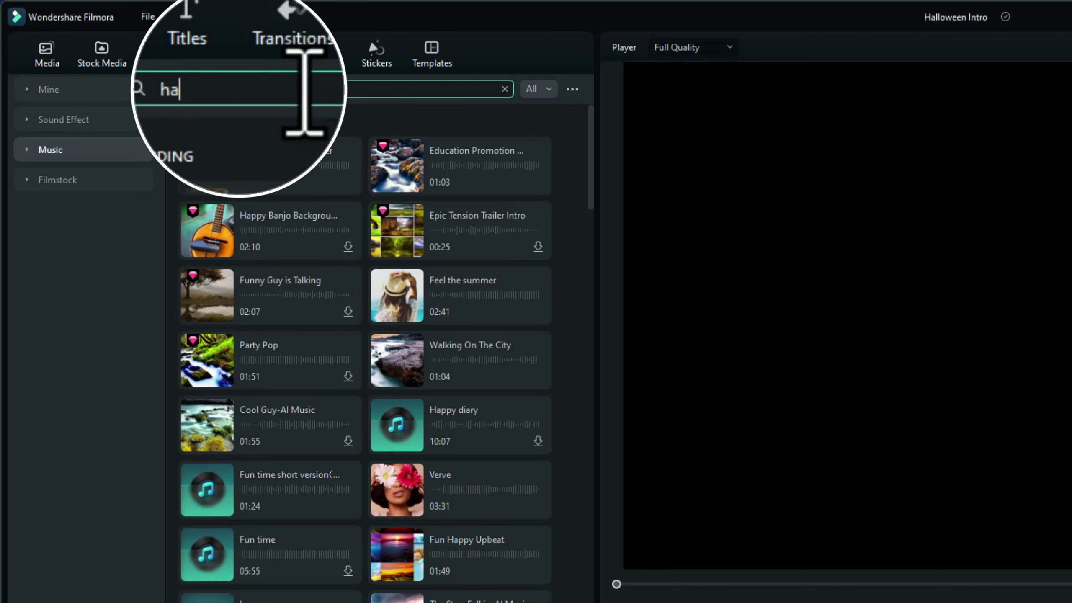
text(lloween)
key(Return)
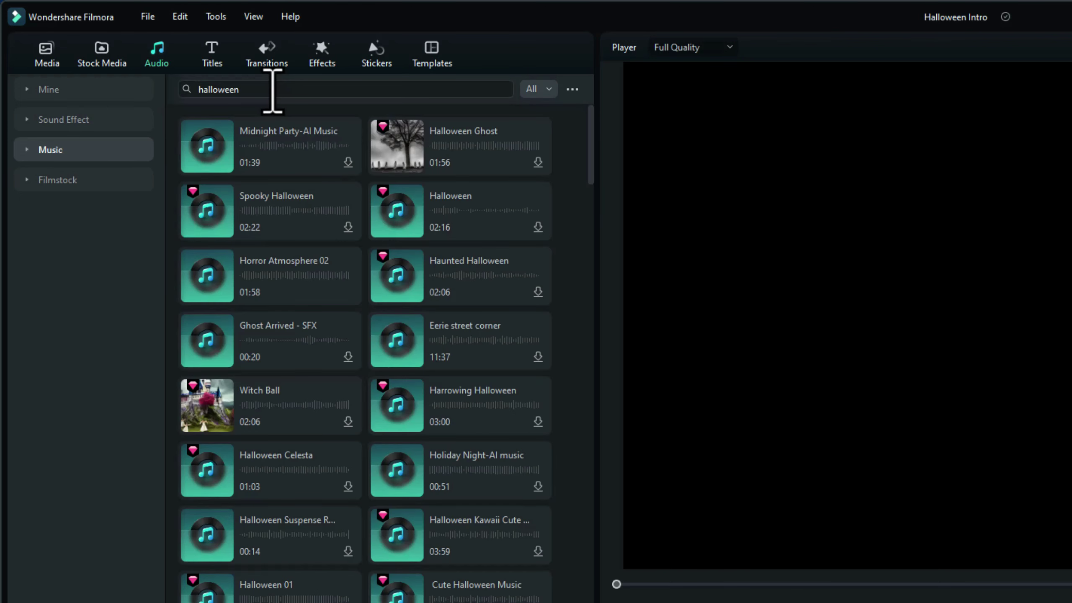
Listen to previews of Midnight Party-AI Music, Spooky Halloween and Horror Atmosphere 02.
click(206, 146)
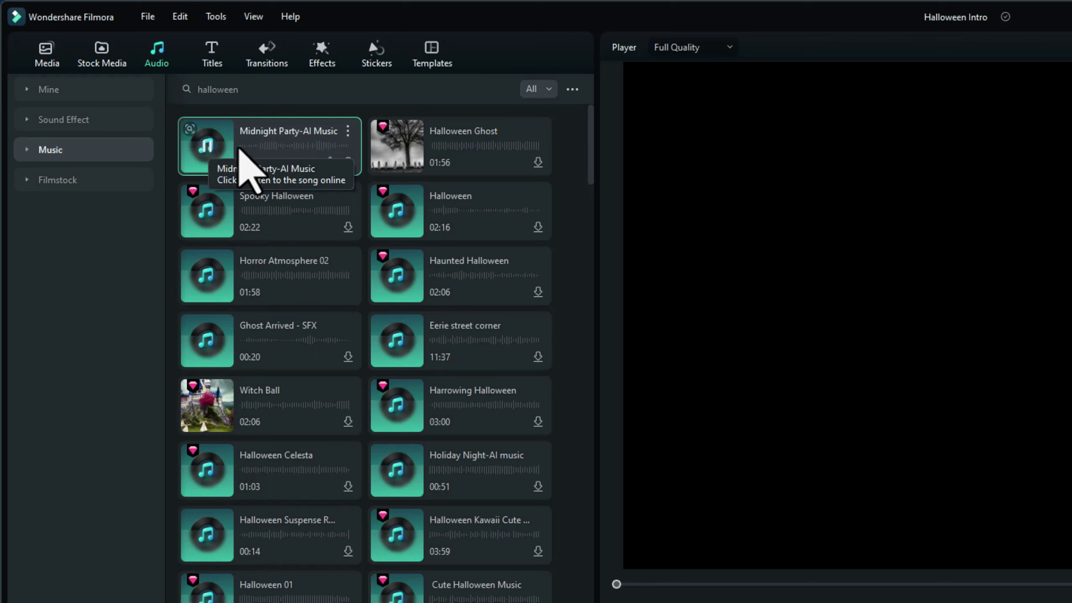
click(209, 146)
click(207, 213)
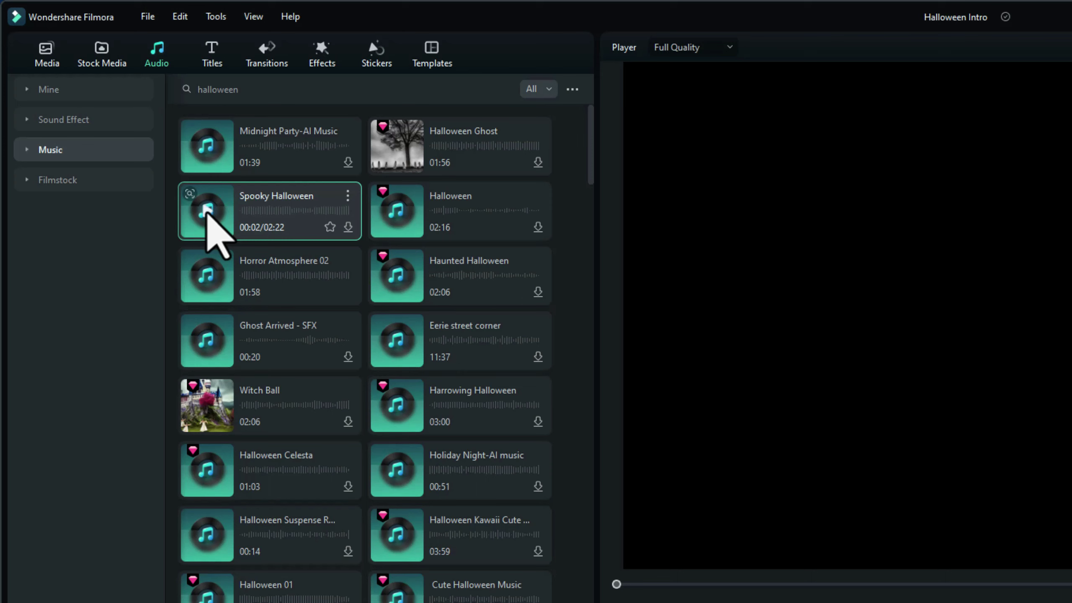
click(246, 283)
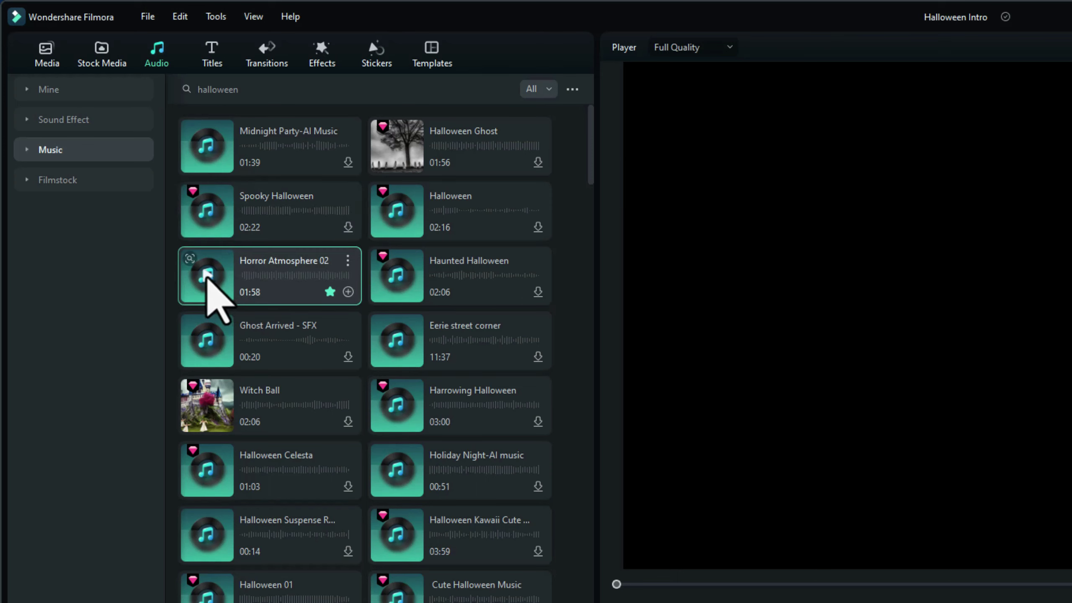
click(205, 274)
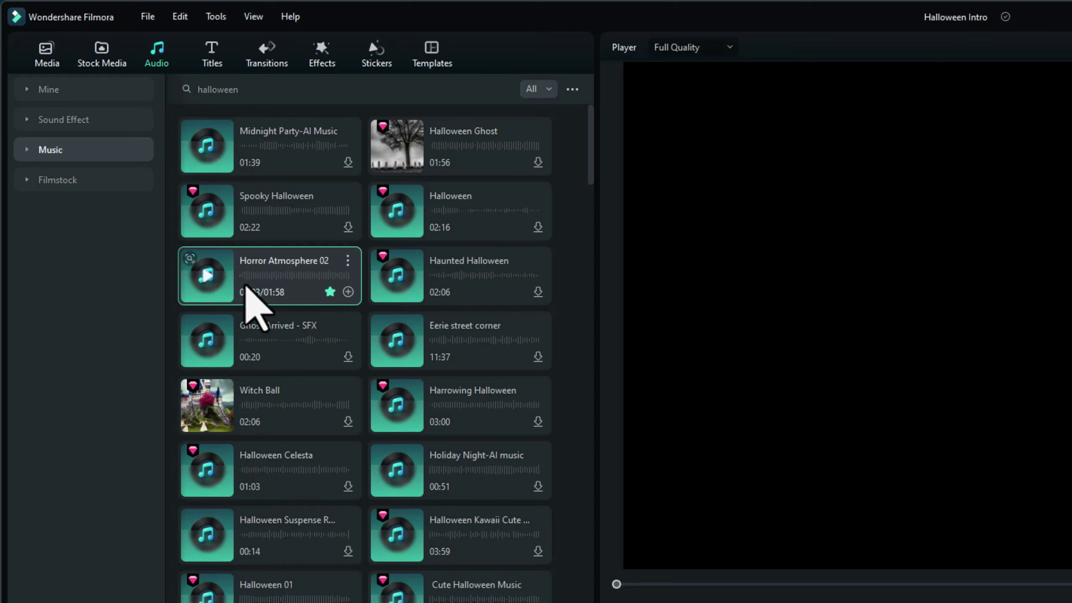
Add Horror Atmosphere 02 at the start of a new audio track and delete the template's muted audio clip.
drag(277, 274, 61, 544)
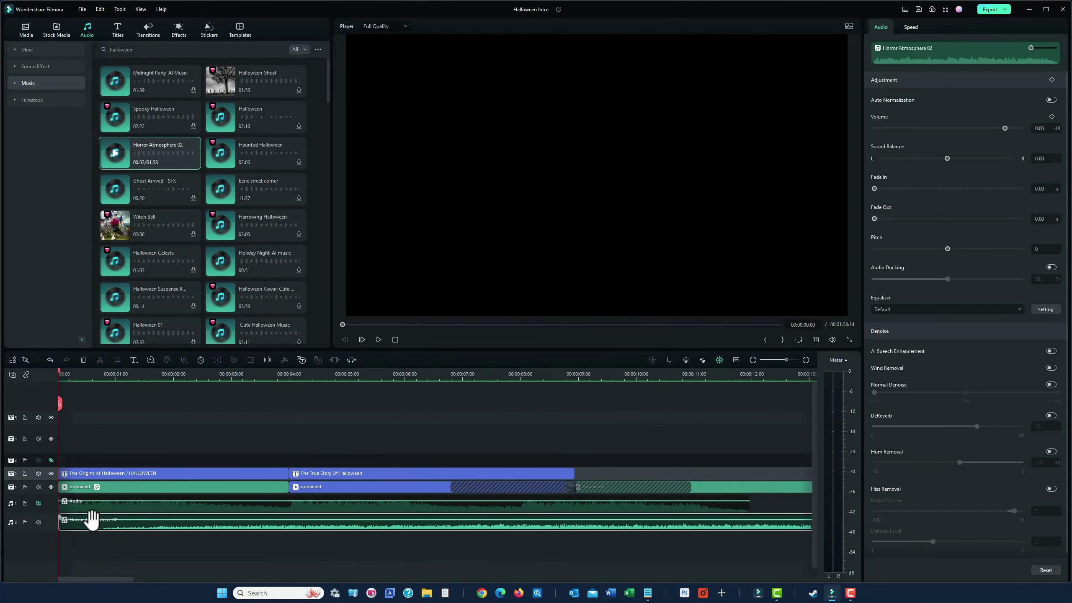
click(133, 508)
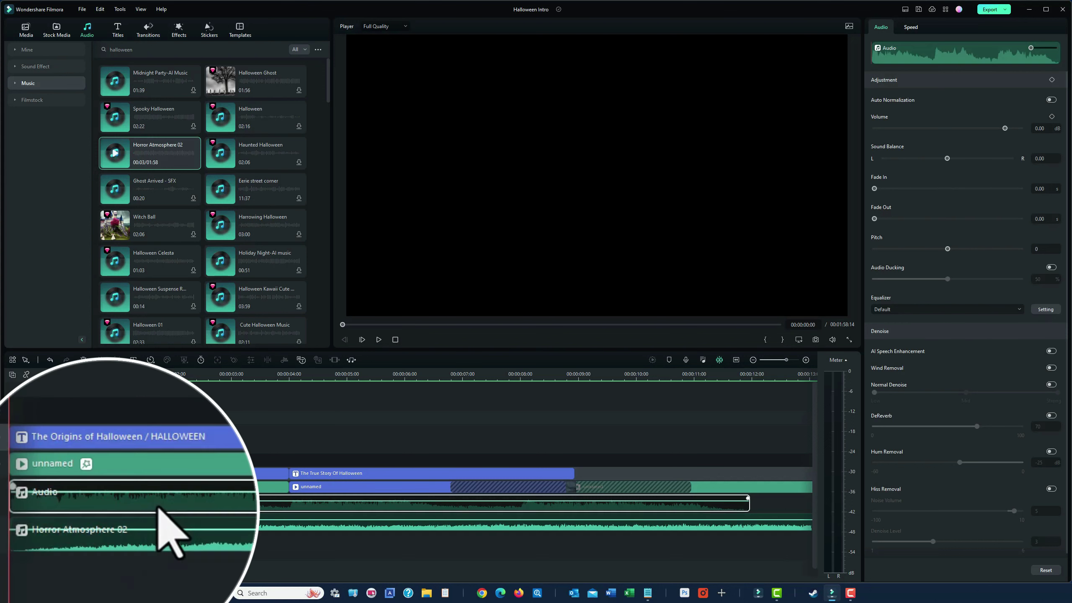
key(Delete)
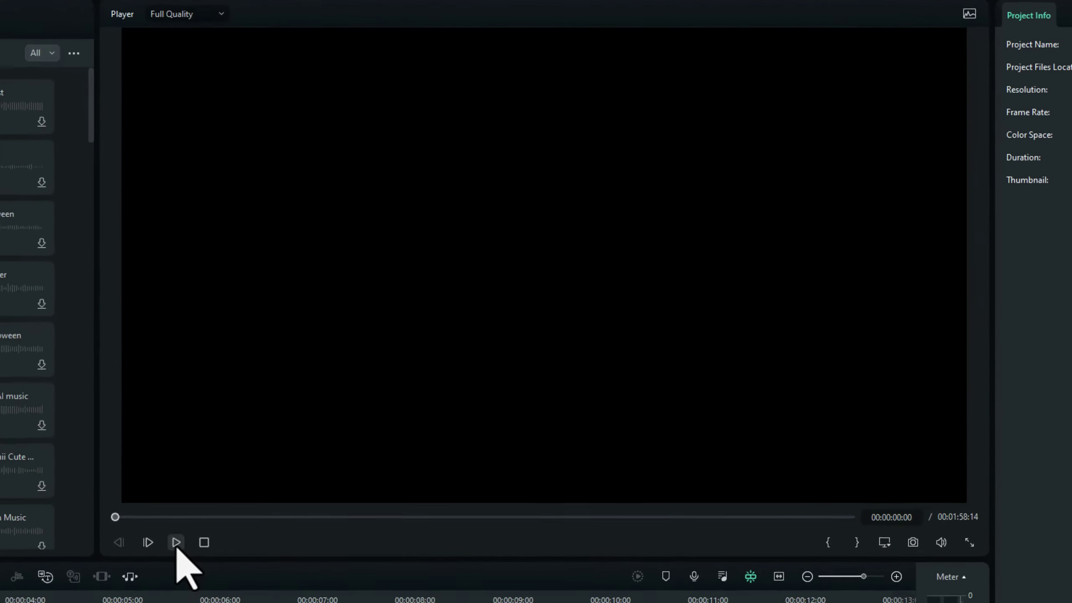
Play back the sequence with the new music and place the playhead at about 9 seconds, just past the second title.
click(379, 339)
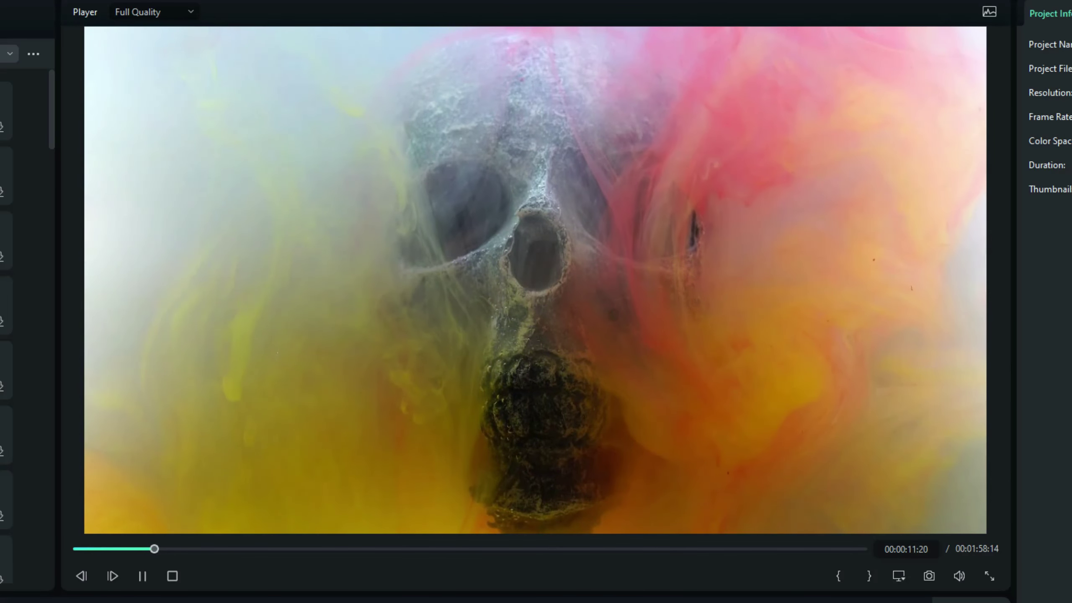
click(522, 432)
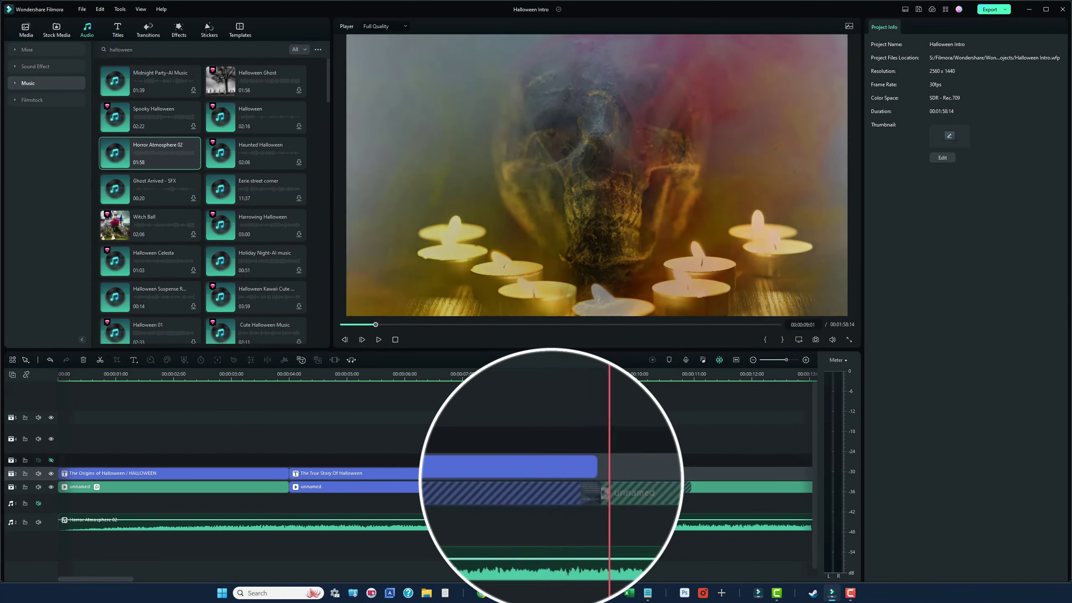
Apply the Evaporate out animation to the The True Story Of Halloween title.
drag(624, 380, 477, 384)
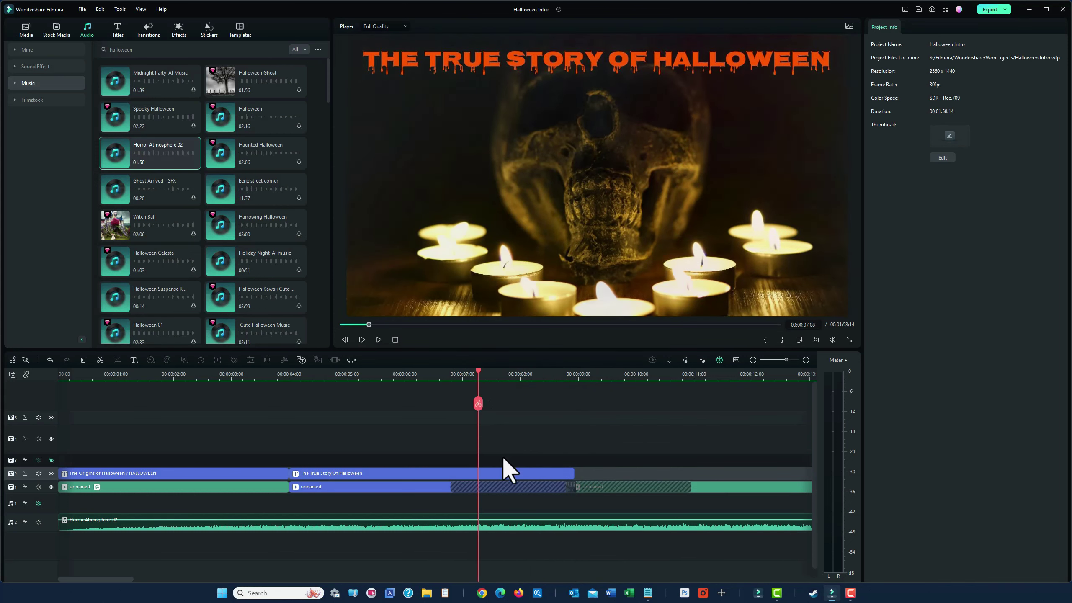
click(495, 473)
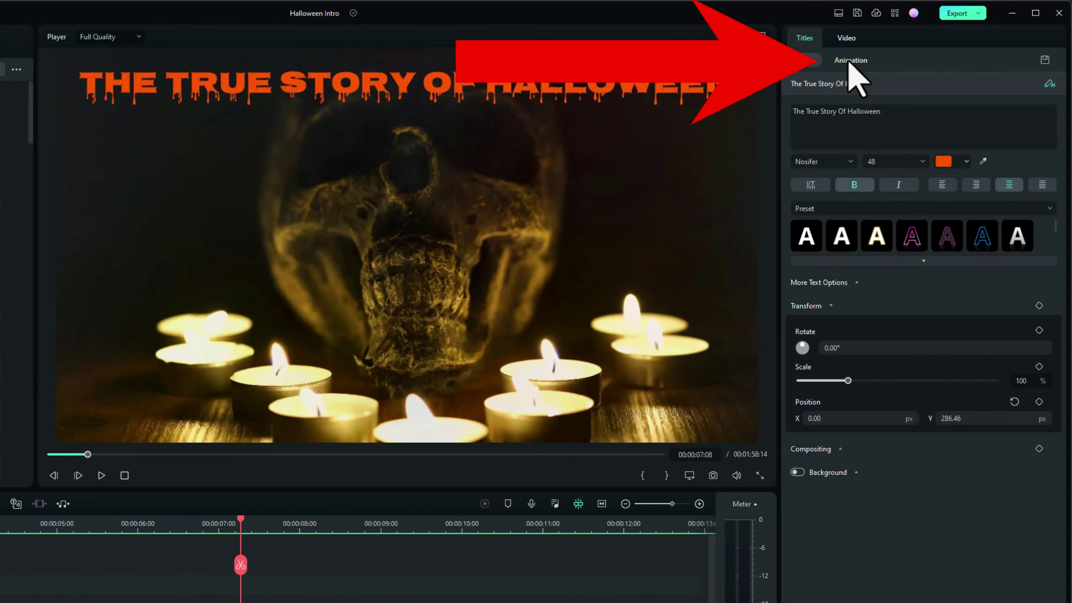
click(848, 61)
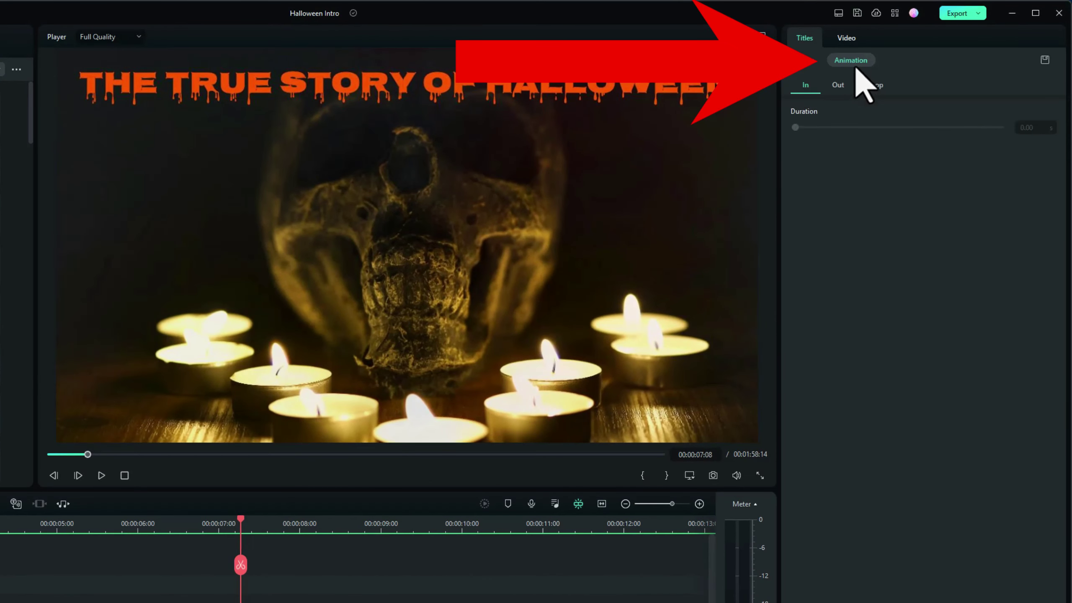
click(840, 88)
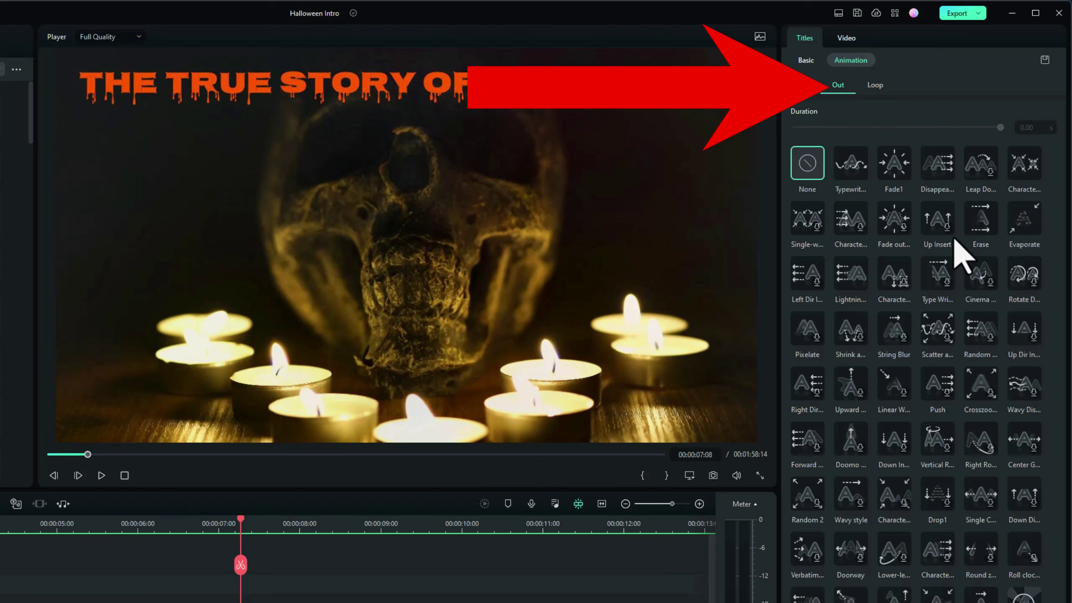
click(1024, 222)
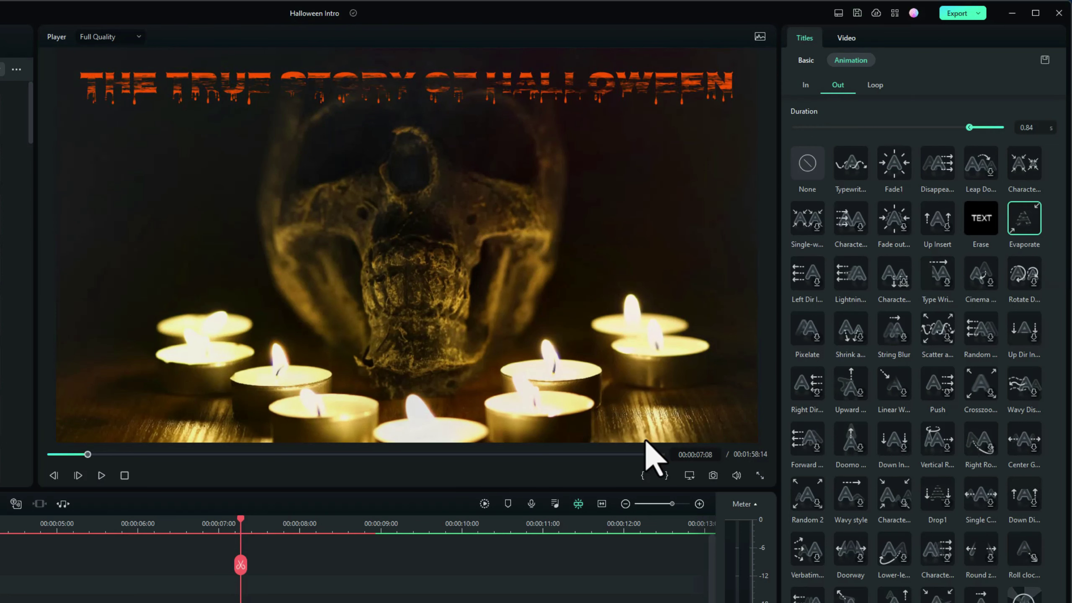
Play back the end of the second title to check its out animation, and replay the intro from an earlier point.
click(165, 528)
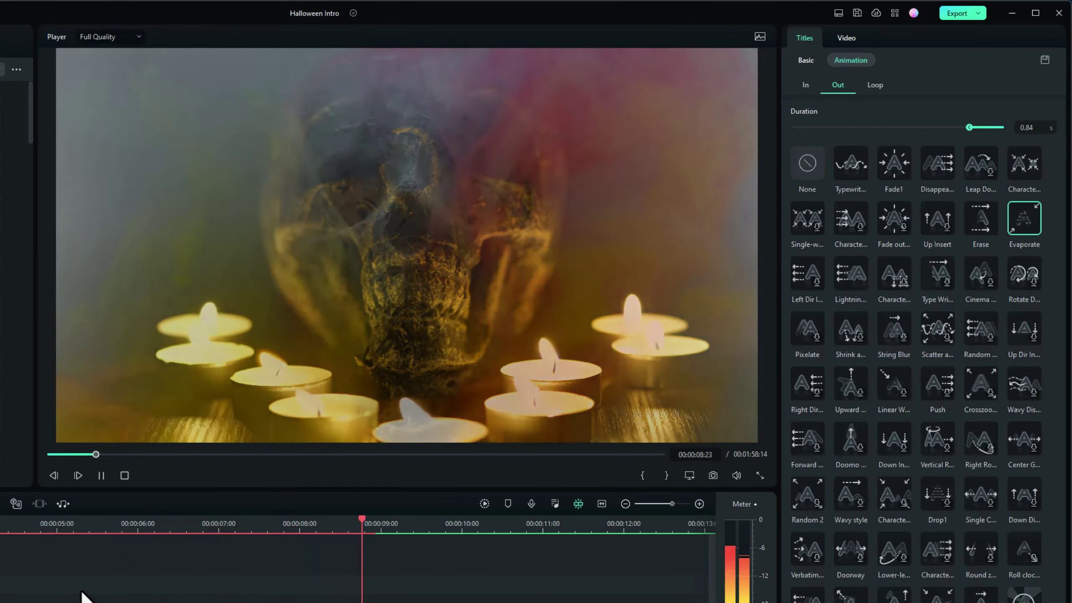
key(space)
key(space)
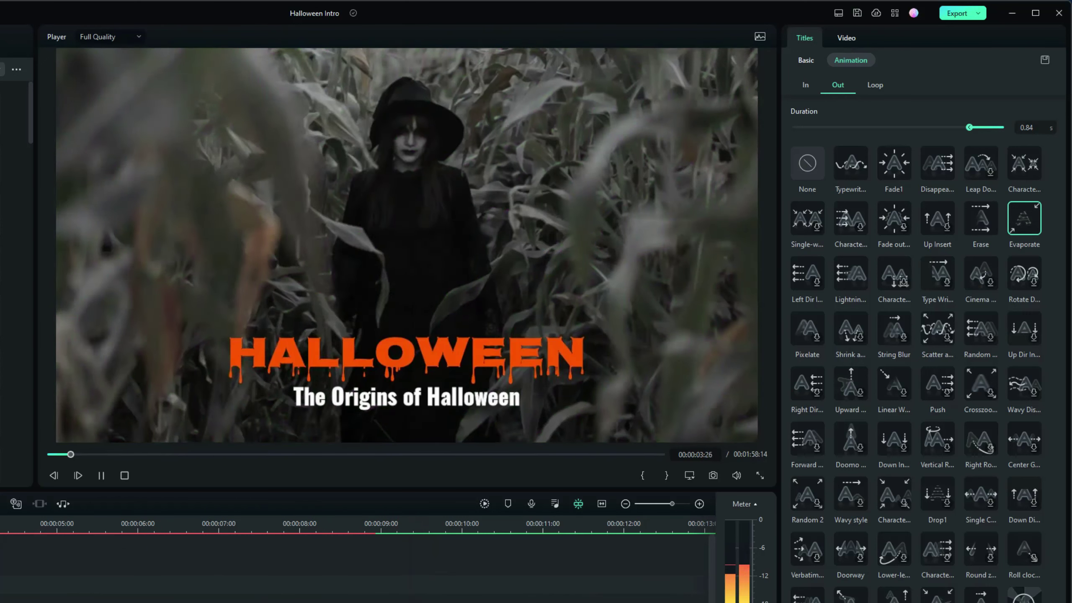